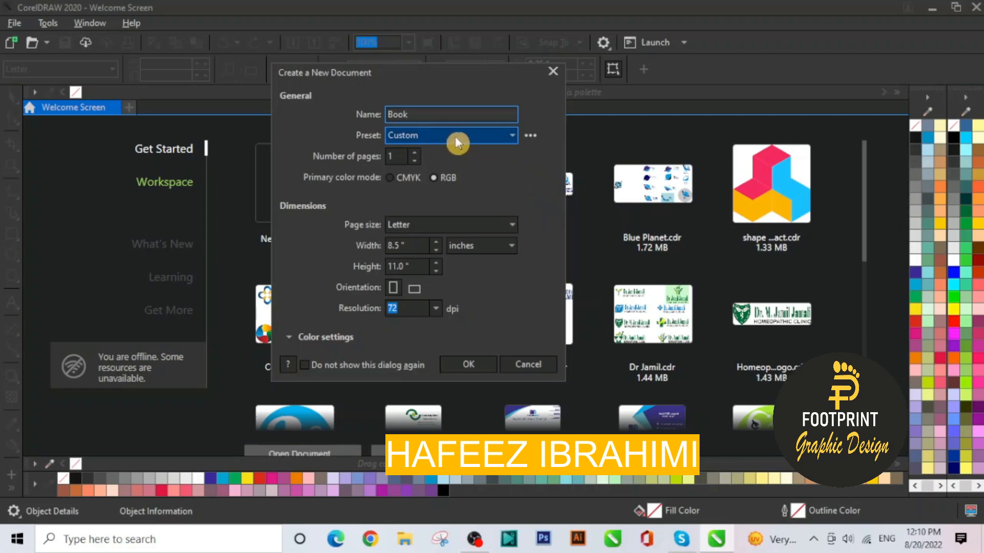
# - Set up the new document with the Custom preset, RGB color mode and A4 page size
pyautogui.click(474, 137)
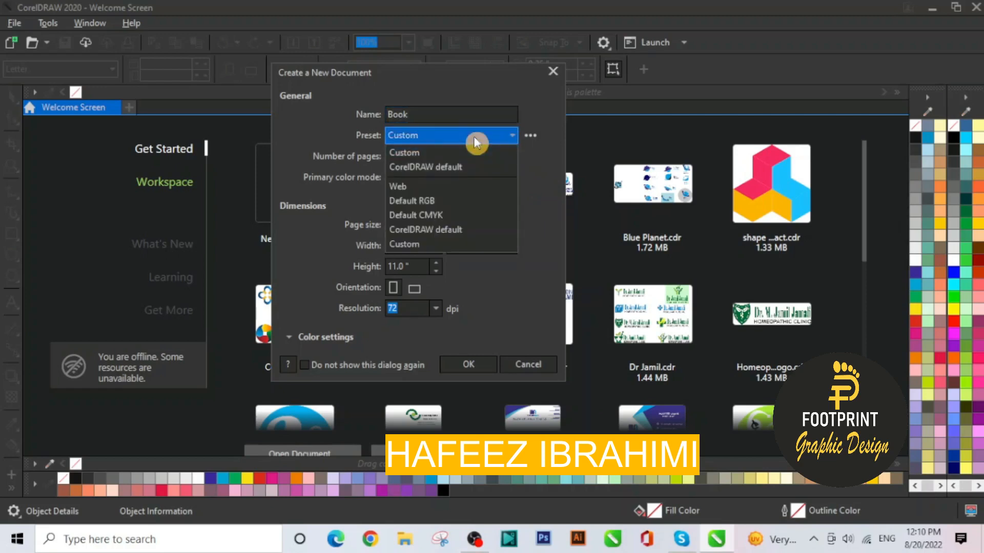
pyautogui.click(514, 135)
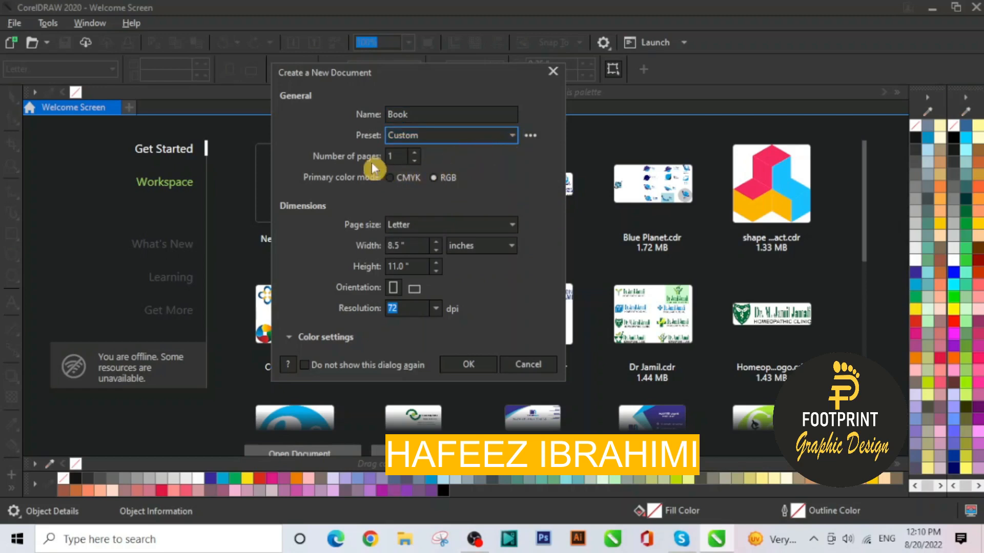
pyautogui.click(405, 178)
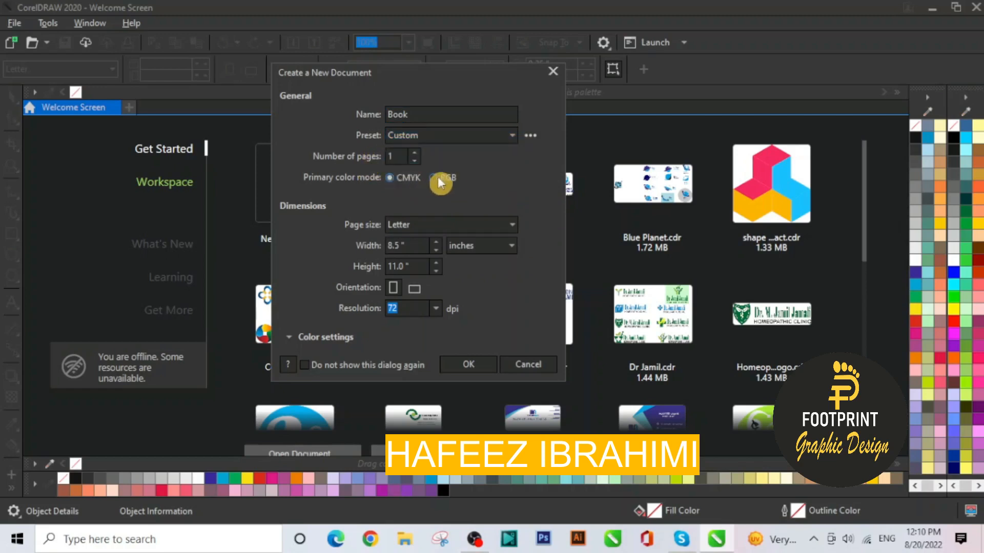
pyautogui.click(419, 223)
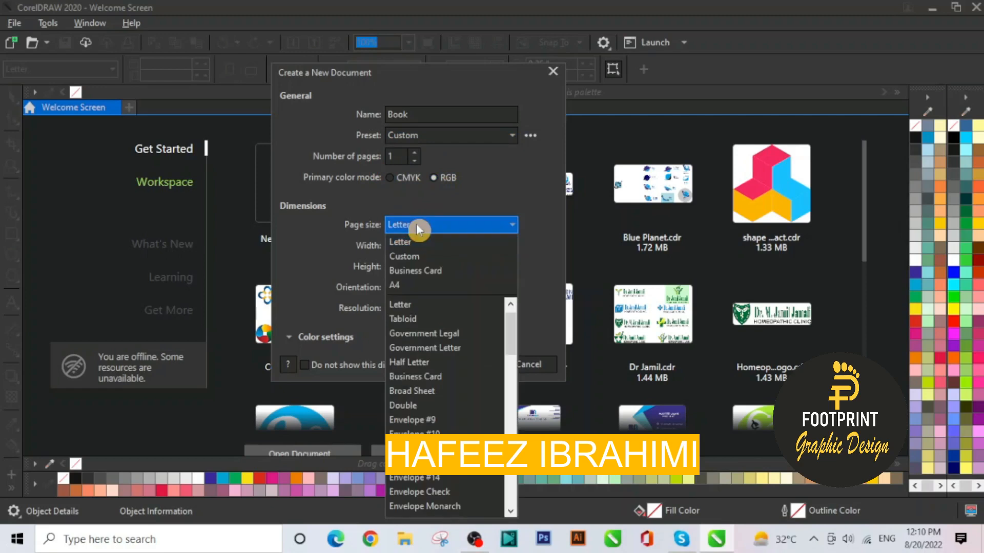
pyautogui.click(410, 284)
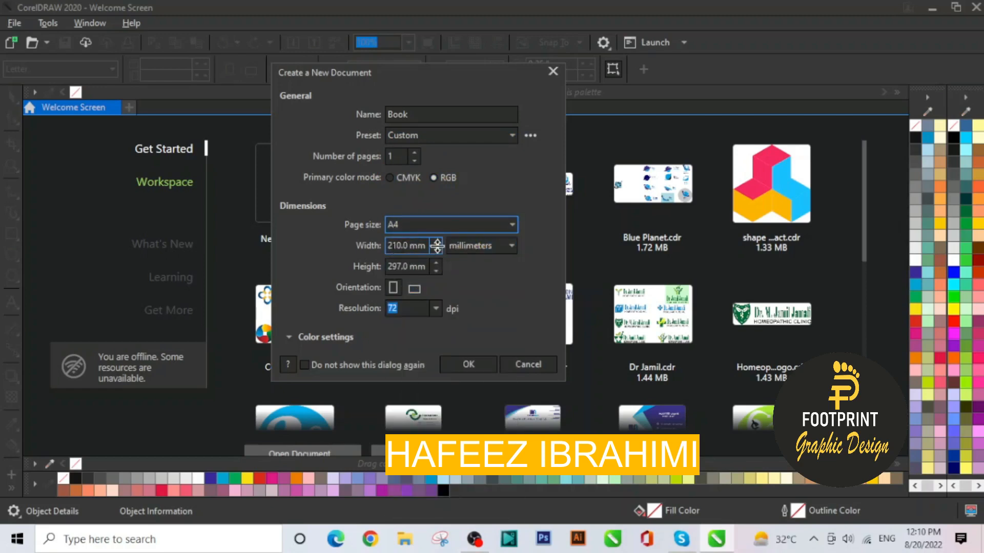
pyautogui.click(457, 225)
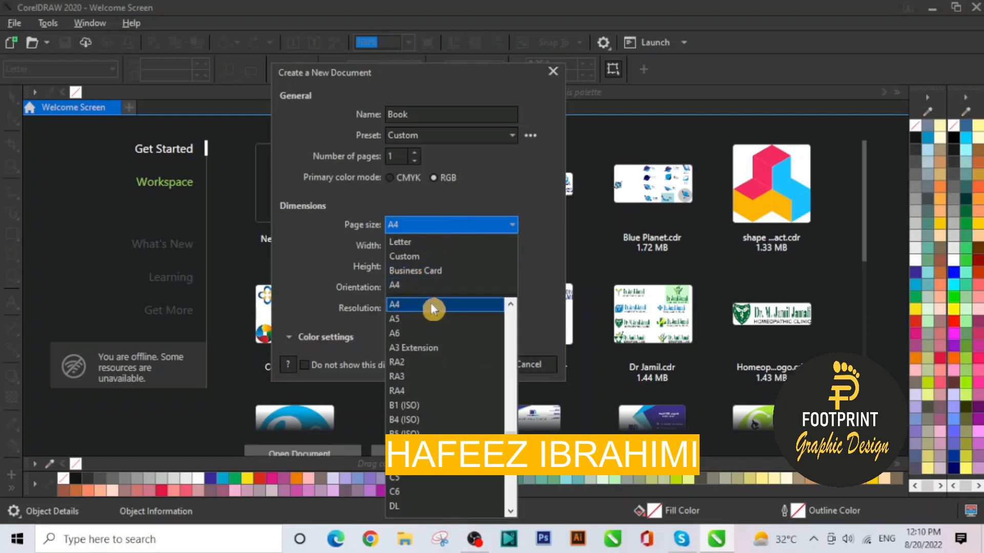
pyautogui.click(447, 223)
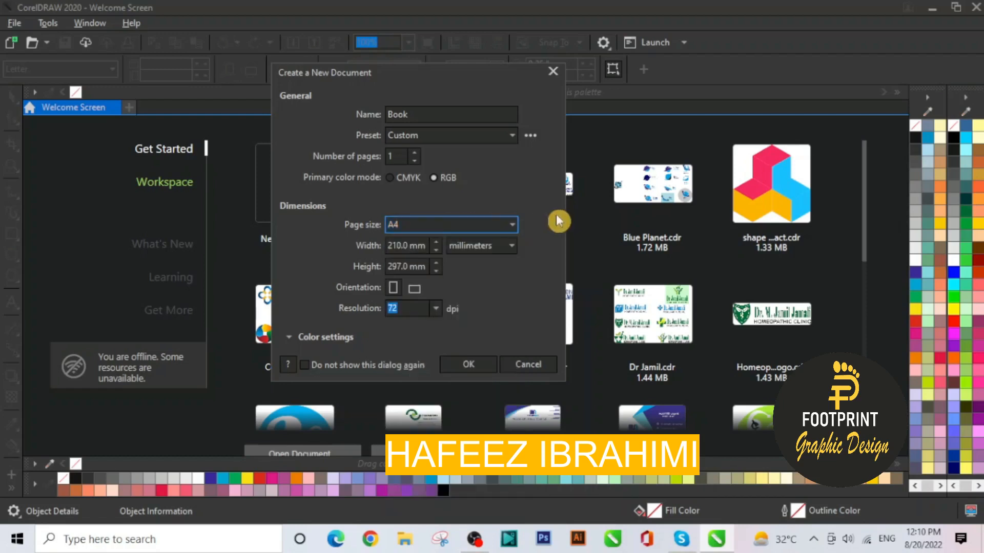
# - Set the page units to inches and the orientation to landscape, and create the document
pyautogui.click(502, 248)
pyautogui.click(497, 258)
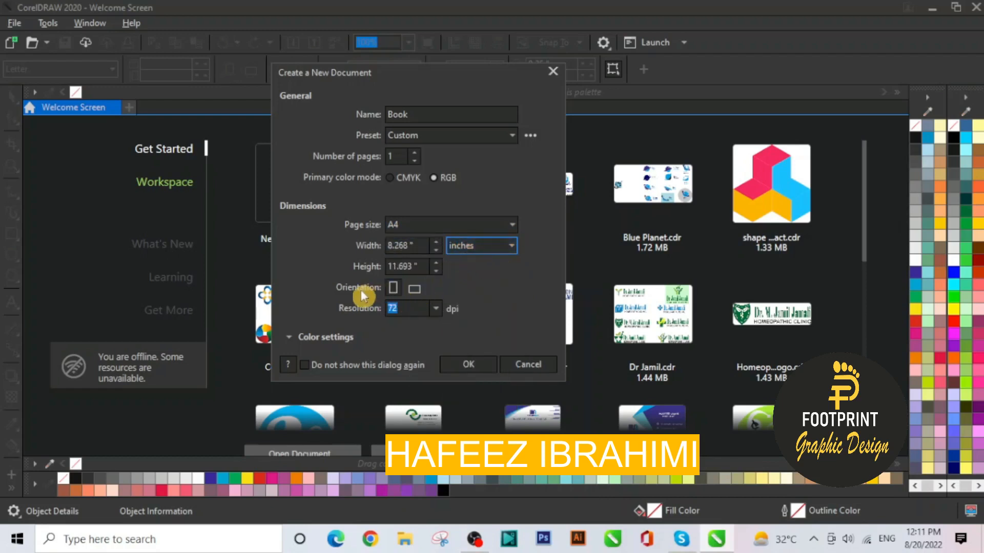
pyautogui.click(415, 290)
pyautogui.click(398, 288)
pyautogui.click(413, 289)
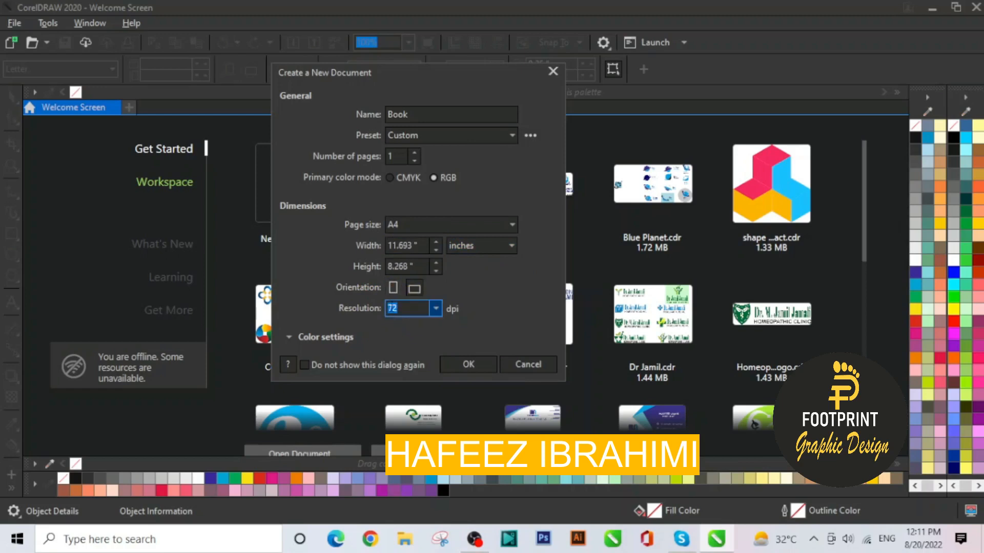
pyautogui.click(460, 365)
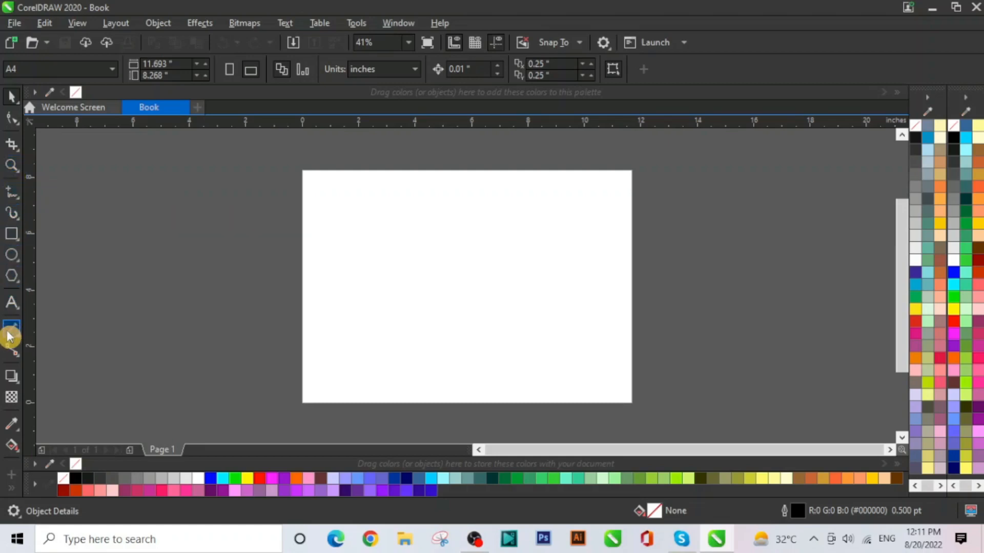
# - Draw a rectangle about 1.46 by 1.52 inches near the upper-left corner of the page
pyautogui.click(11, 166)
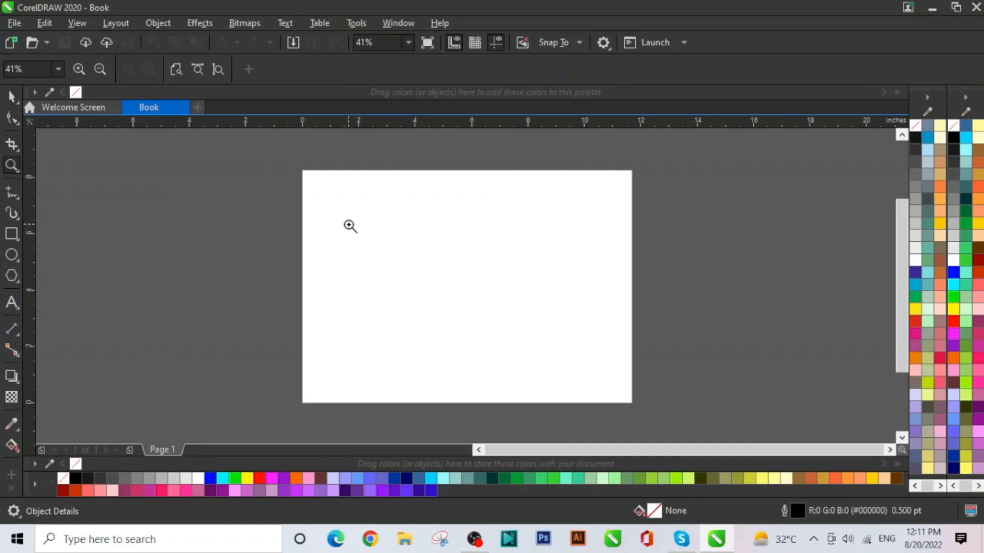
pyautogui.click(350, 226)
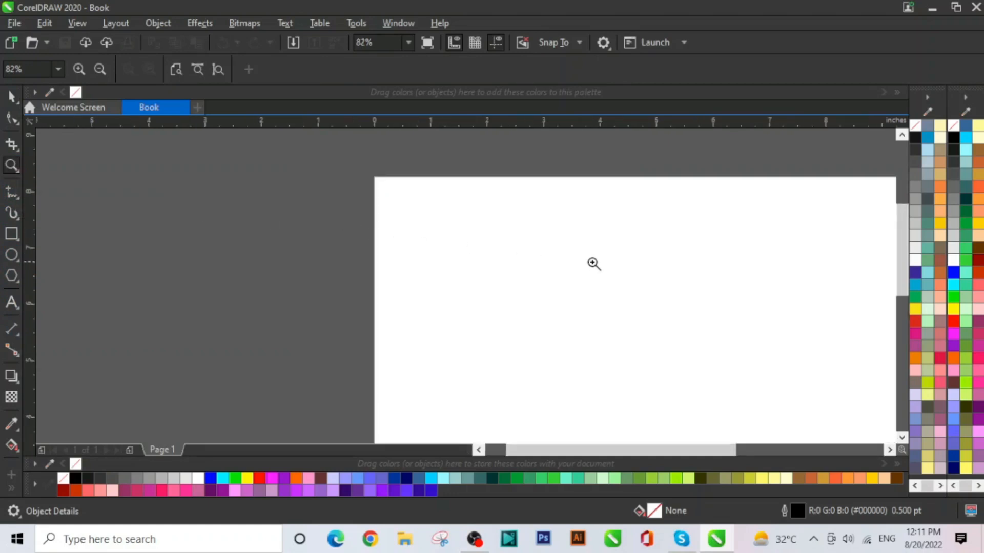
pyautogui.moveTo(642, 457); pyautogui.dragTo(698, 458)
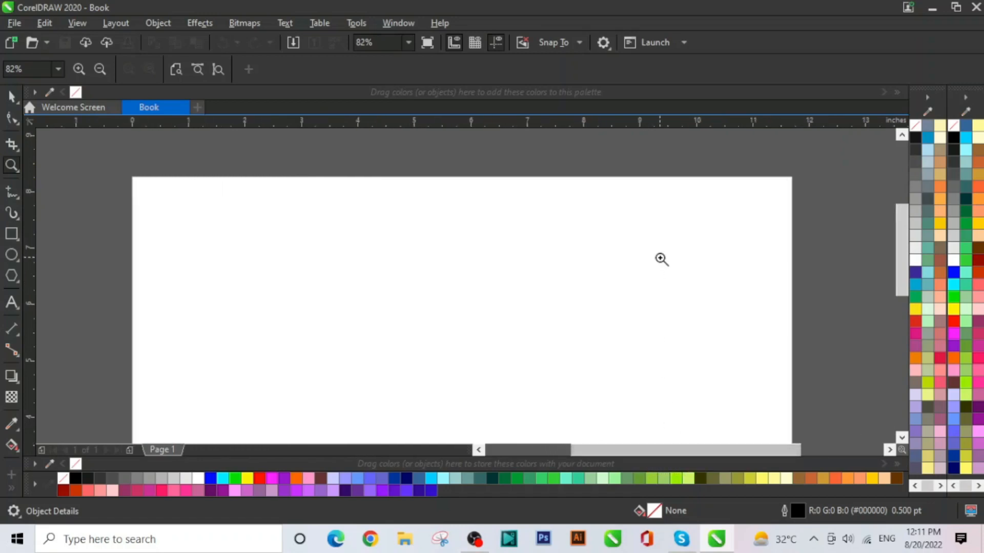
pyautogui.click(14, 103)
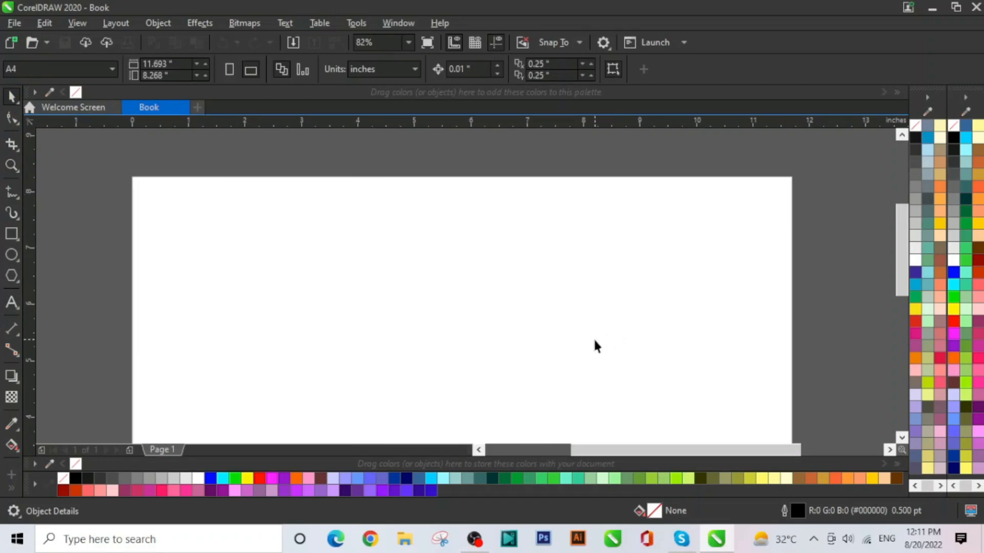
pyautogui.press('h')
pyautogui.moveTo(499, 367); pyautogui.dragTo(498, 323)
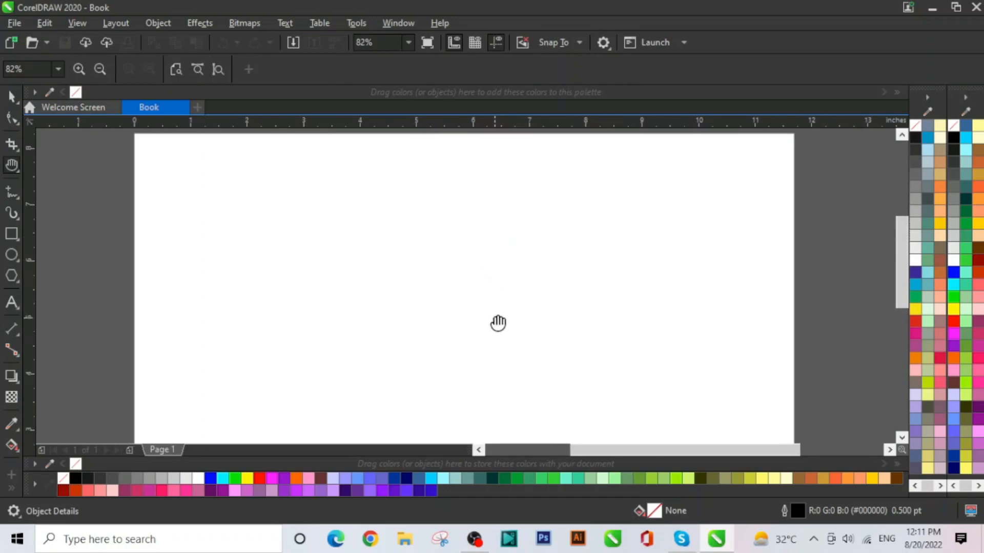
pyautogui.click(11, 97)
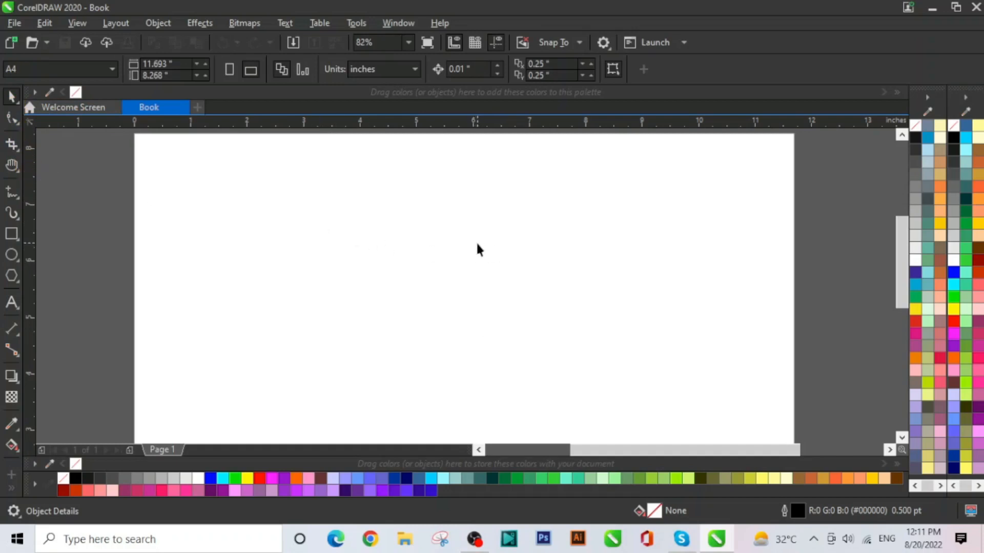
pyautogui.click(12, 237)
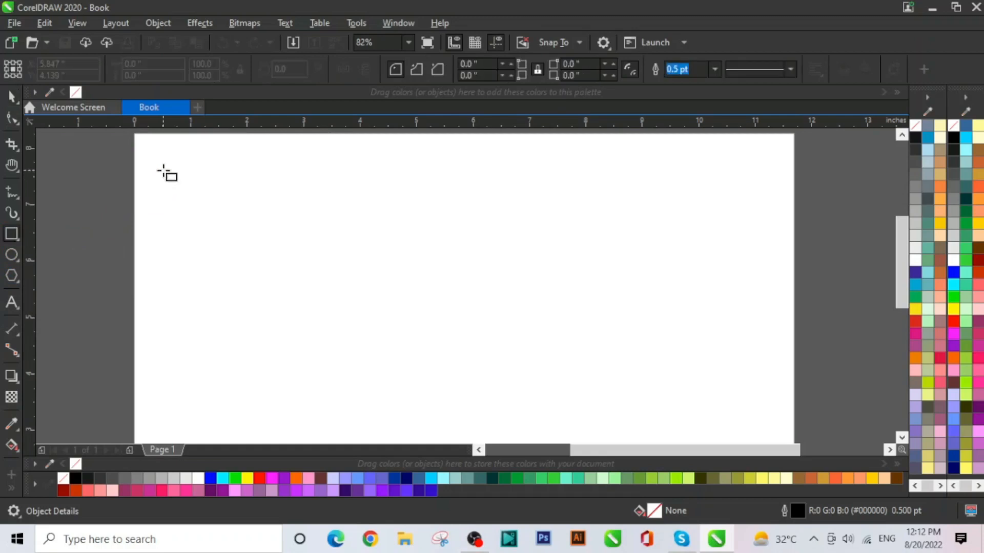
pyautogui.moveTo(163, 169)
pyautogui.mouseDown()
pyautogui.moveTo(205, 224)
pyautogui.moveTo(246, 255)
pyautogui.mouseUp()
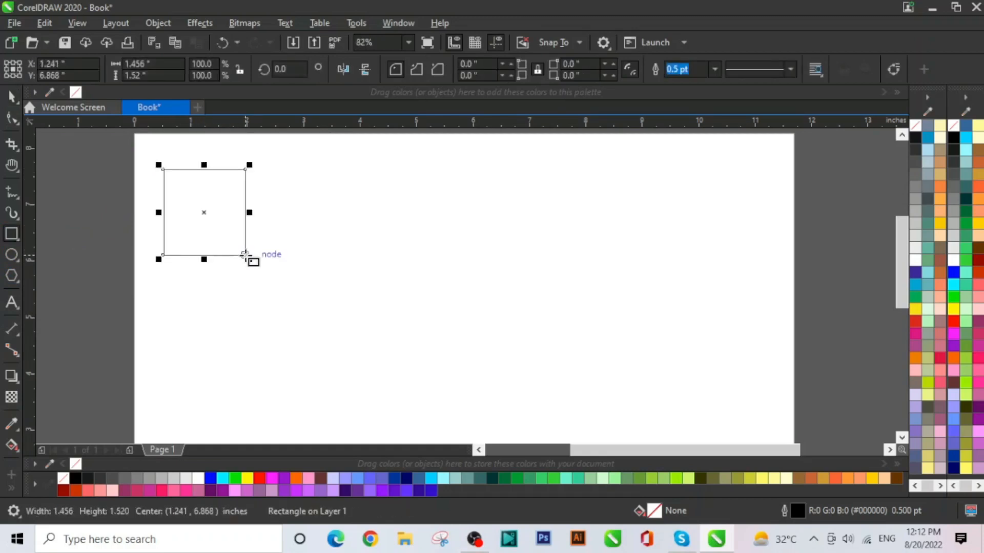
# - Copy the rectangle three times in a row to its right and enlarge the original to about 1.71 by 1.79 inches
pyautogui.click(13, 98)
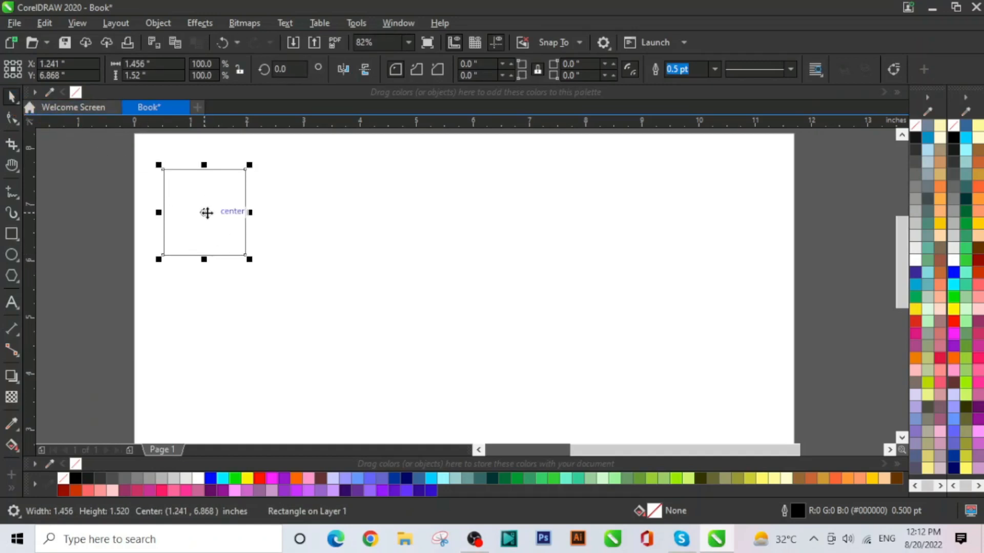
pyautogui.moveTo(206, 212); pyautogui.dragTo(660, 215)
pyautogui.click(577, 325)
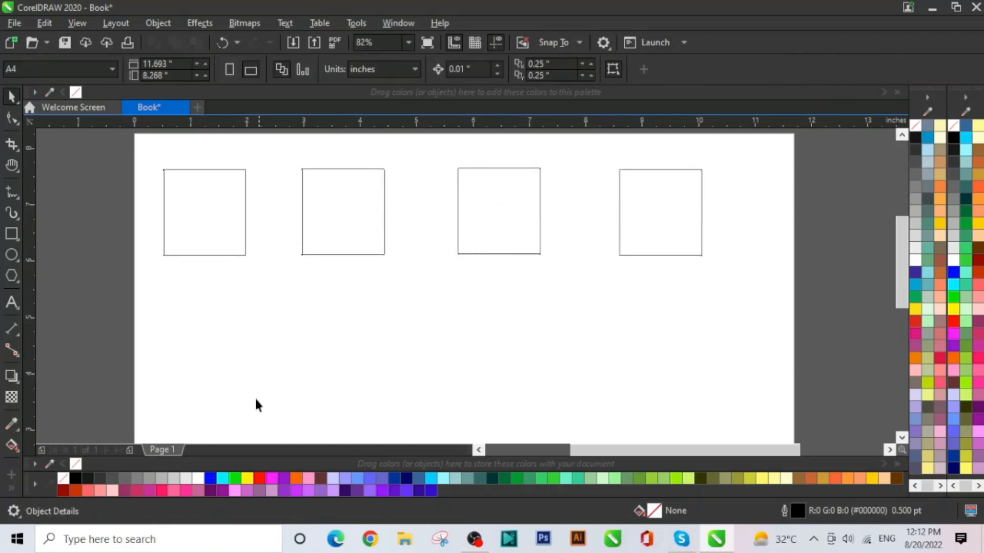
pyautogui.click(204, 216)
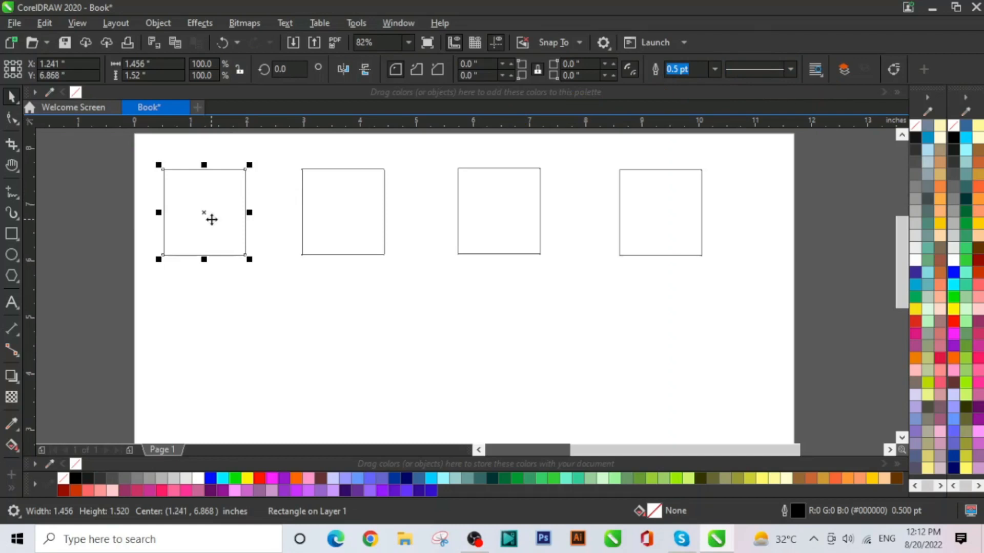
pyautogui.moveTo(246, 256); pyautogui.dragTo(262, 284)
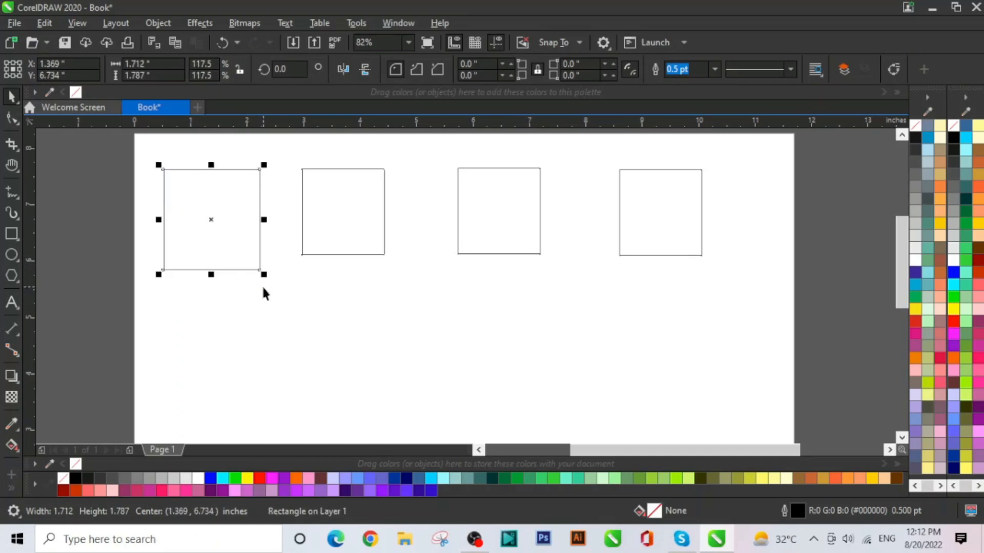
# - Try rotating the leftmost rectangle by about 51 degrees and undo the rotation
pyautogui.click(237, 205)
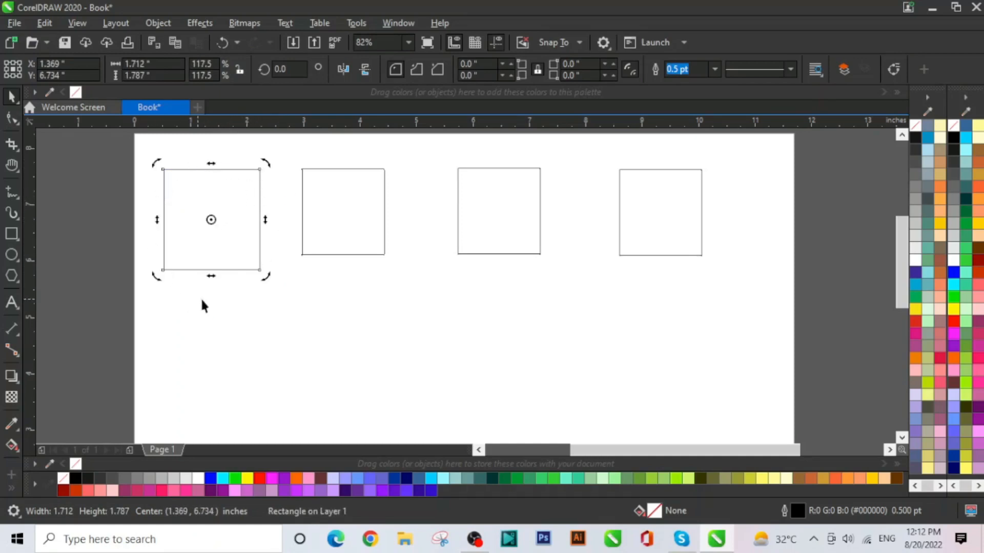
pyautogui.moveTo(263, 278); pyautogui.dragTo(301, 214)
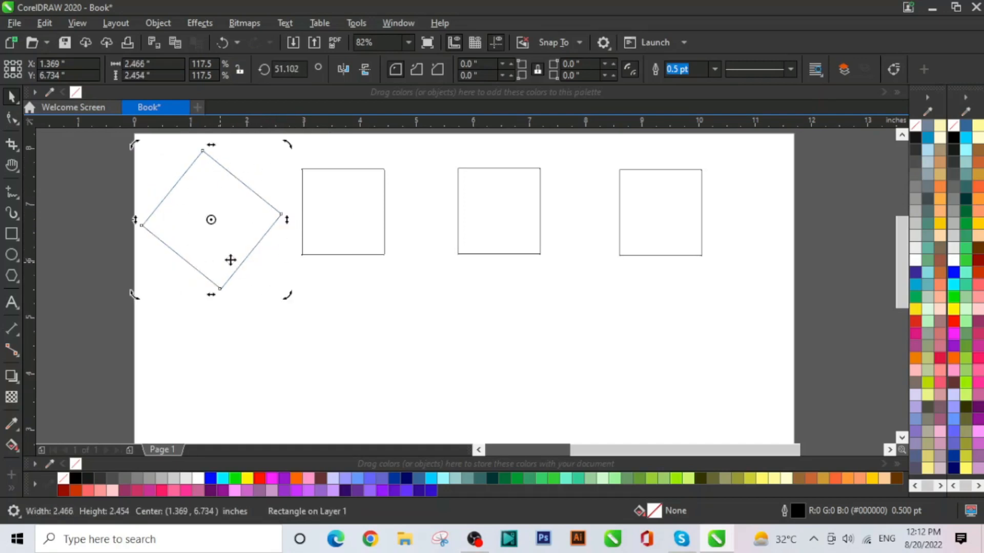
pyautogui.hotkey('ctrl', 'z')
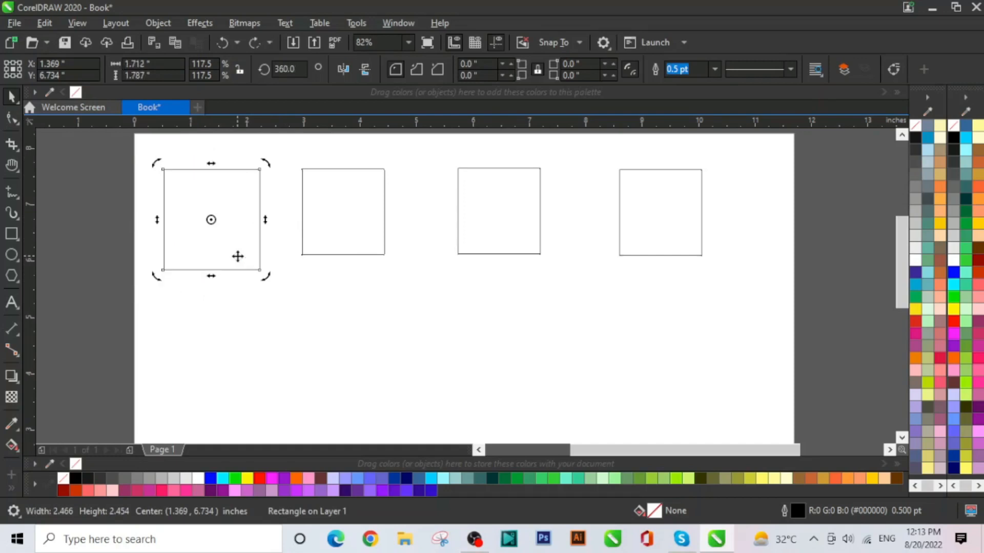
pyautogui.click(310, 293)
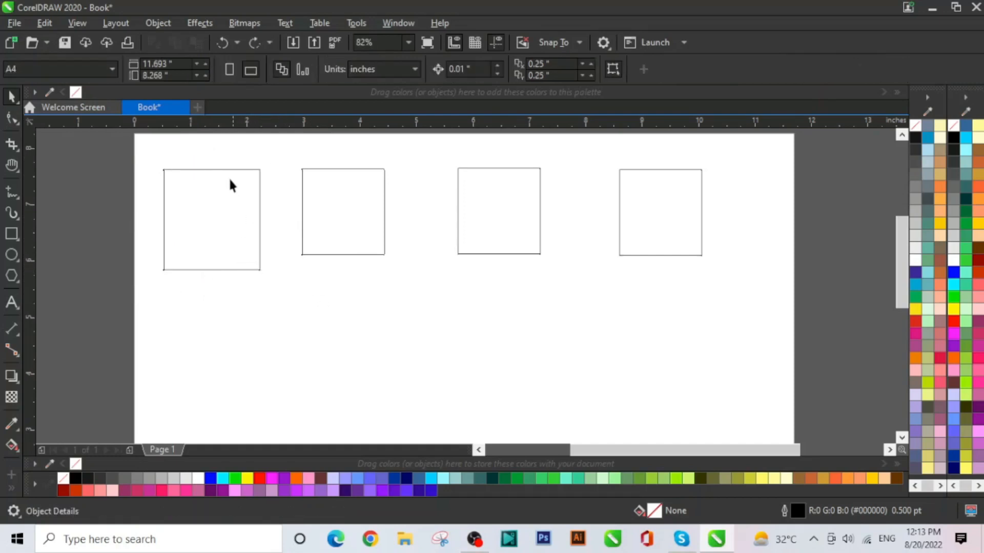
# - Round all four corners of the leftmost rectangle to a radius of about 0.41 inches with the Shape tool
pyautogui.click(212, 238)
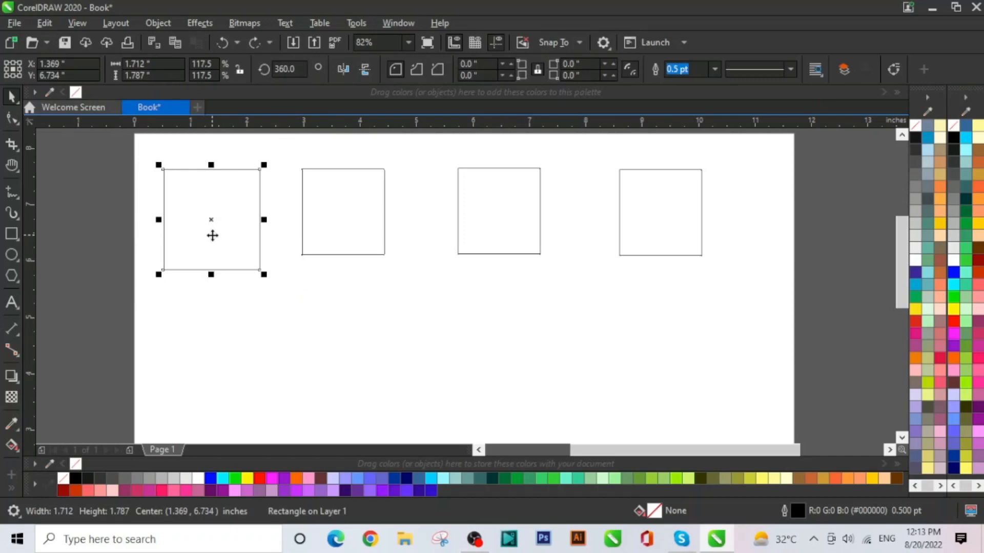
pyautogui.click(15, 122)
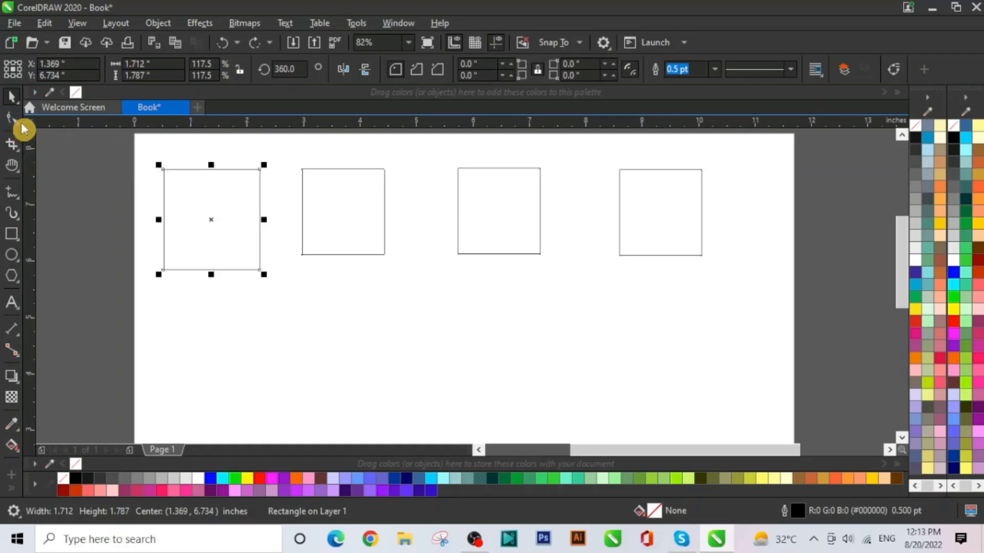
pyautogui.click(23, 128)
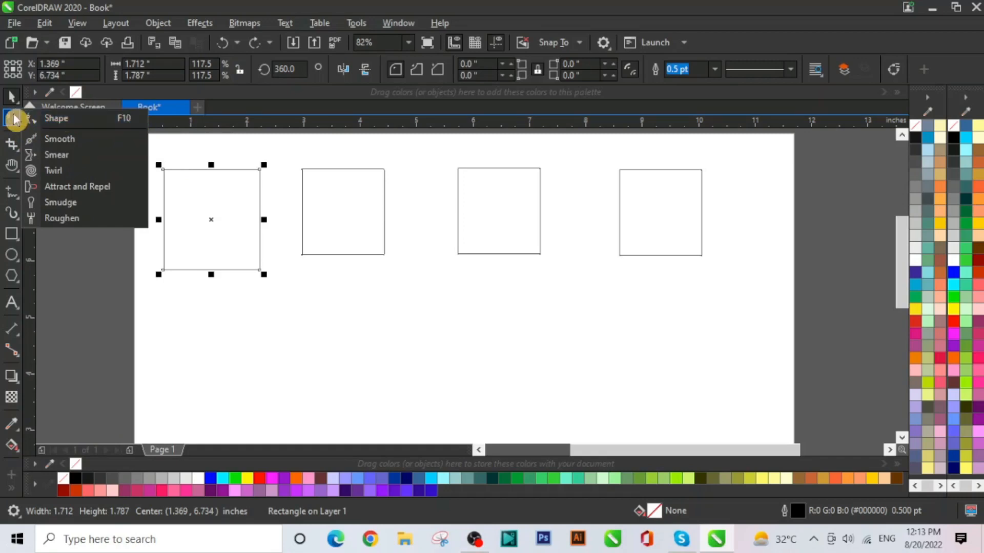
pyautogui.click(128, 119)
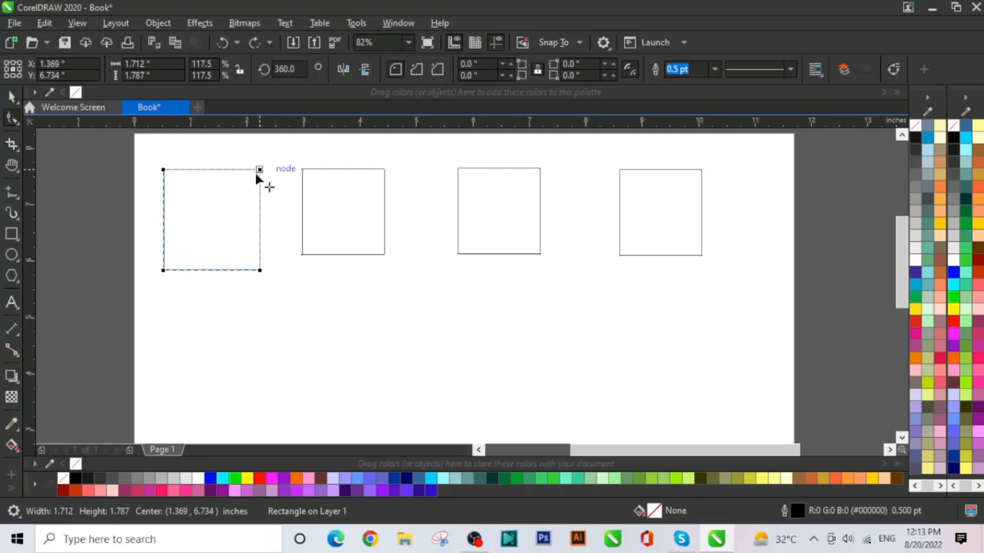
pyautogui.moveTo(254, 171); pyautogui.dragTo(249, 203)
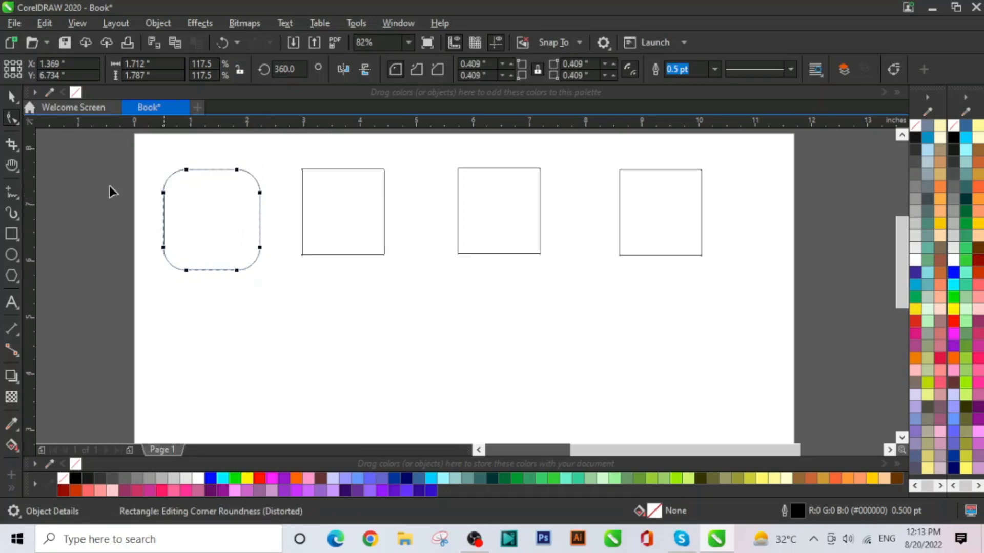
pyautogui.click(11, 96)
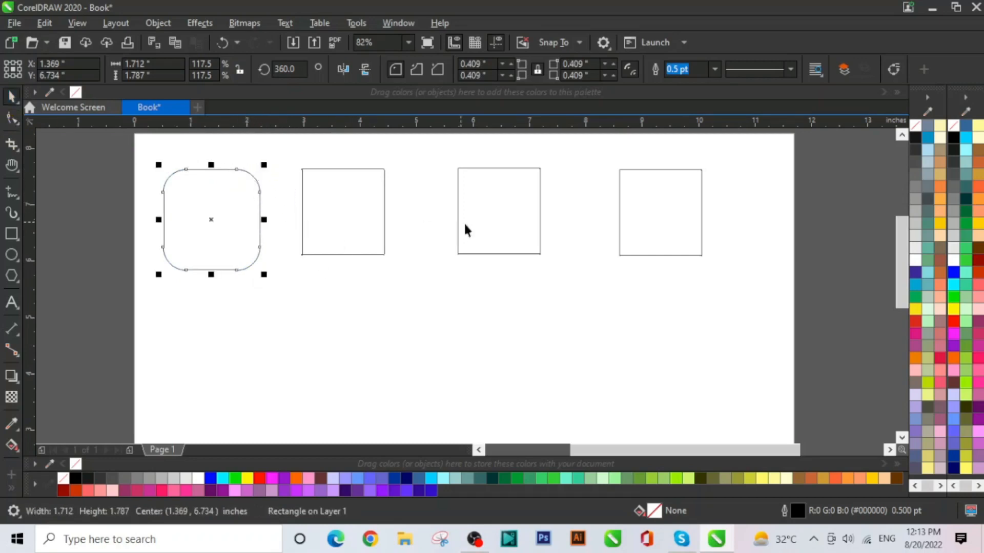
# - Give the second rectangle in the row scalloped corners with a radius of about 0.38 inches using the Shape tool
pyautogui.click(363, 212)
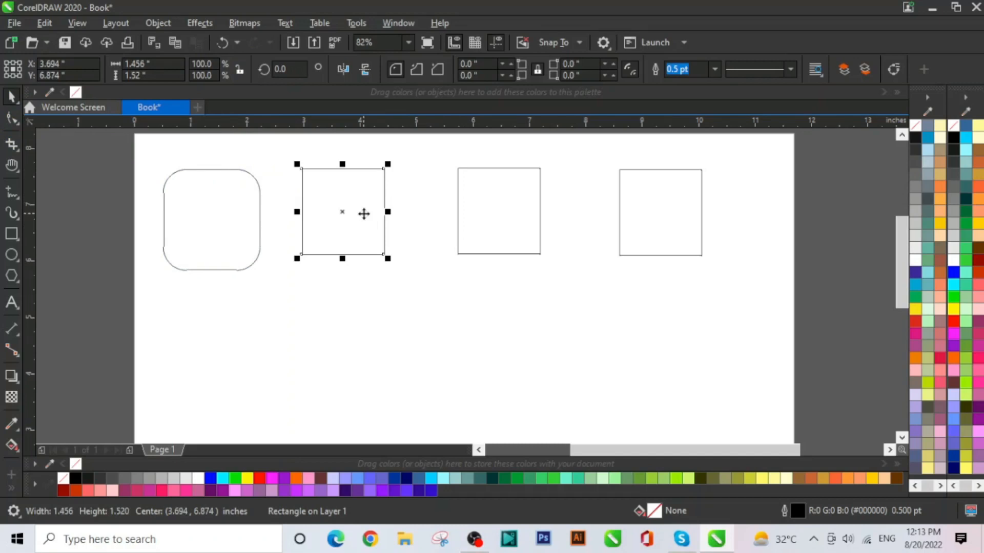
pyautogui.click(244, 208)
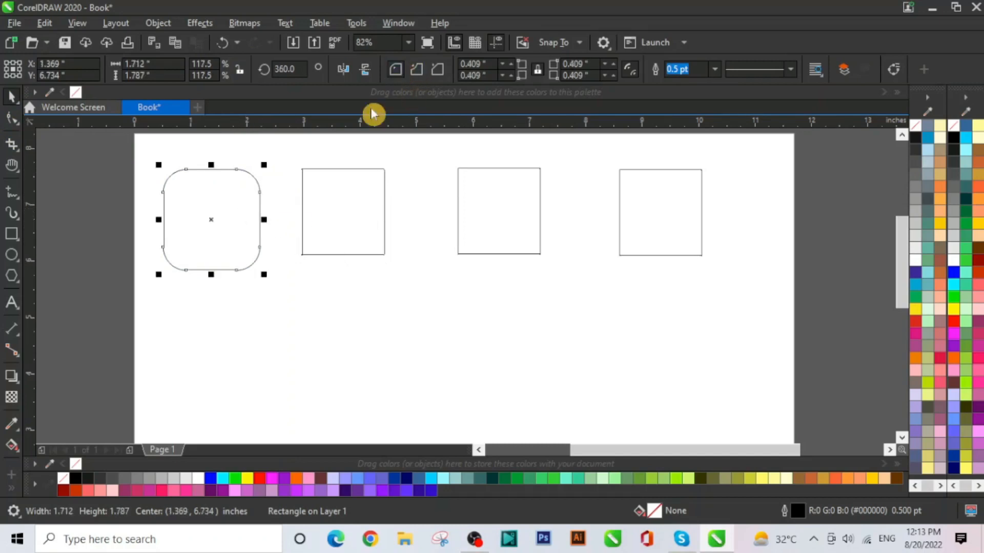
pyautogui.click(346, 187)
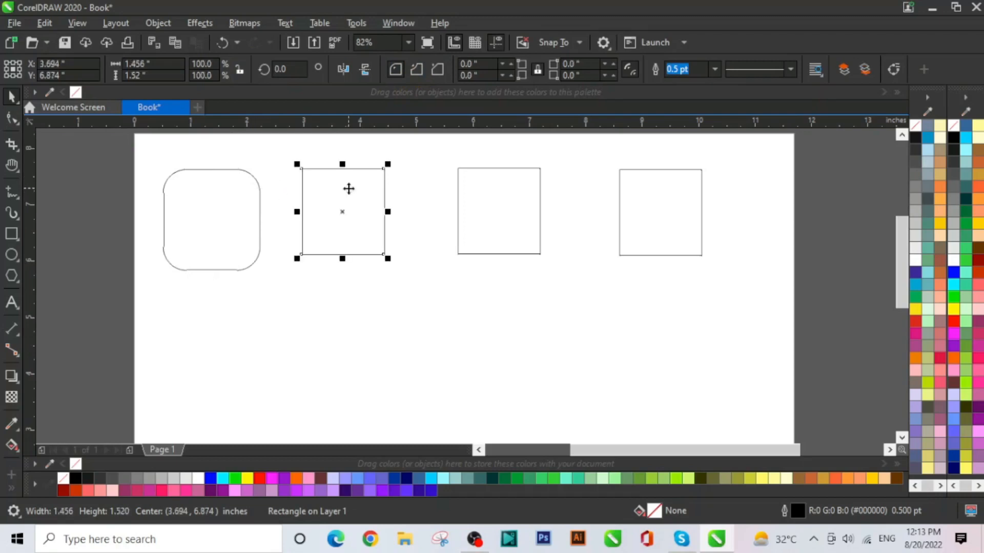
pyautogui.click(421, 70)
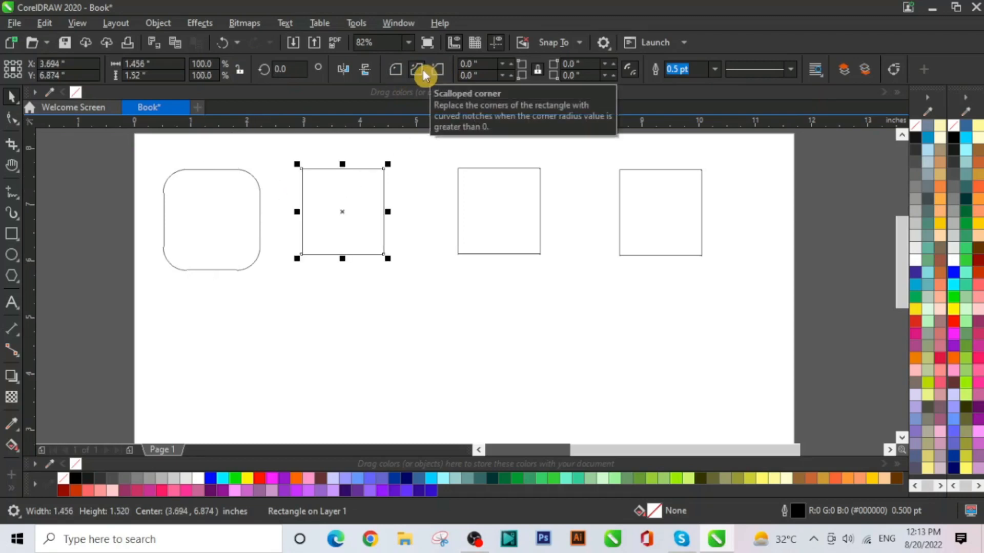
pyautogui.click(13, 120)
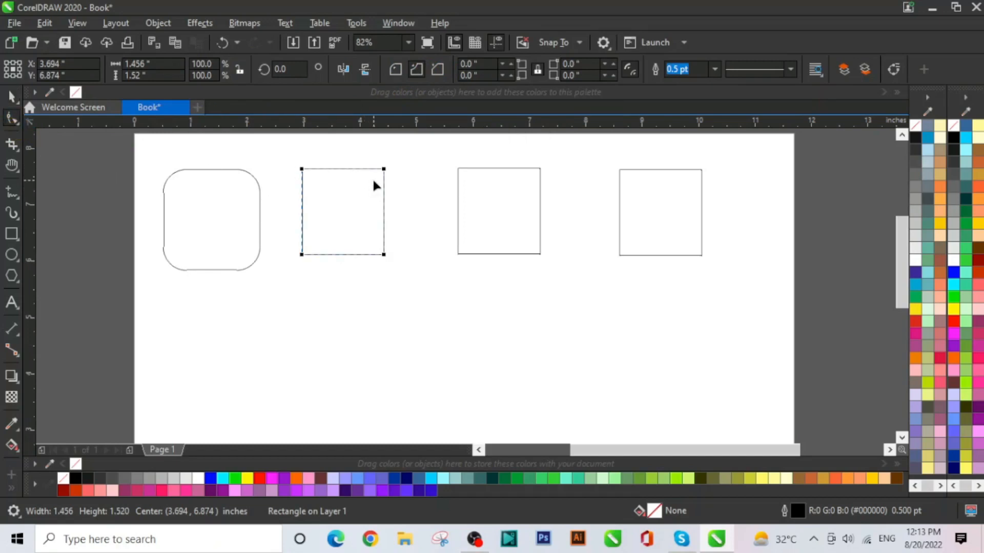
pyautogui.moveTo(384, 171); pyautogui.dragTo(360, 186)
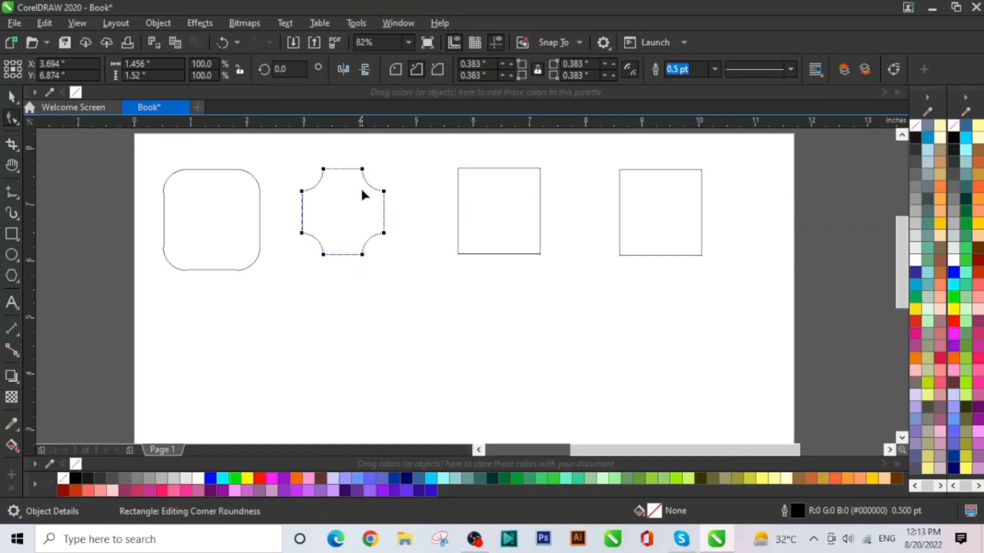
pyautogui.click(12, 96)
pyautogui.click(442, 309)
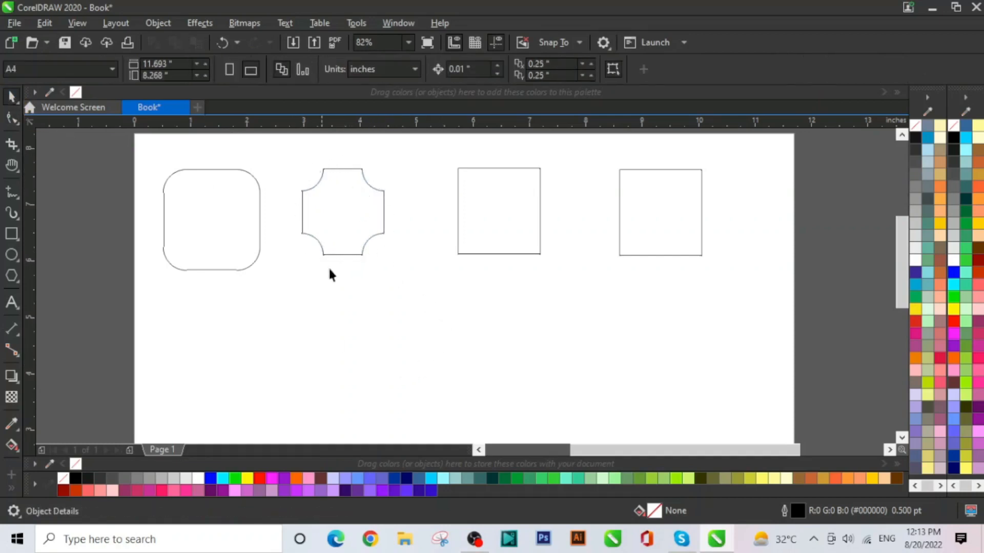
# - Give the third rectangle in the row chamfered corners of about 0.36 inches using the Shape tool
pyautogui.click(478, 199)
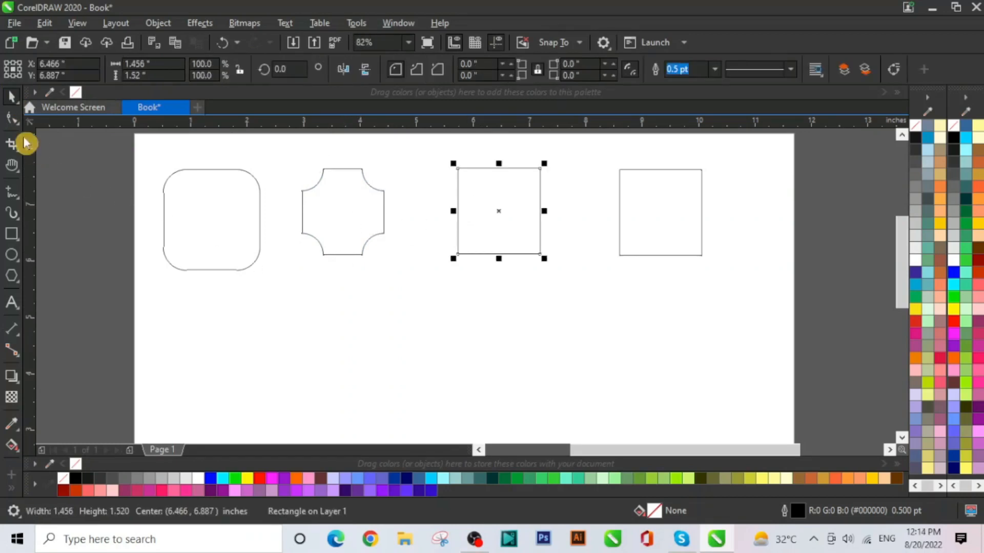
pyautogui.click(441, 72)
pyautogui.click(12, 119)
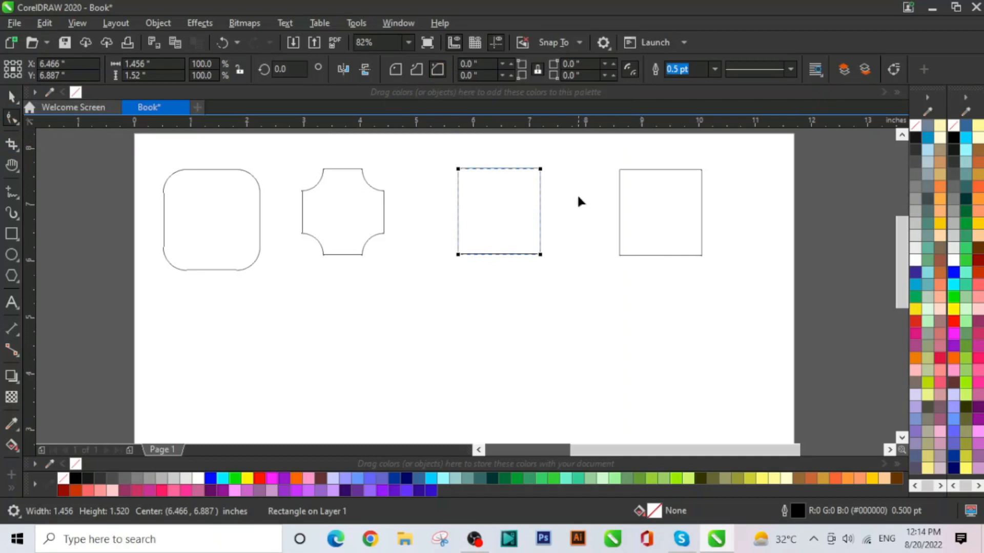
pyautogui.moveTo(540, 169); pyautogui.dragTo(521, 186)
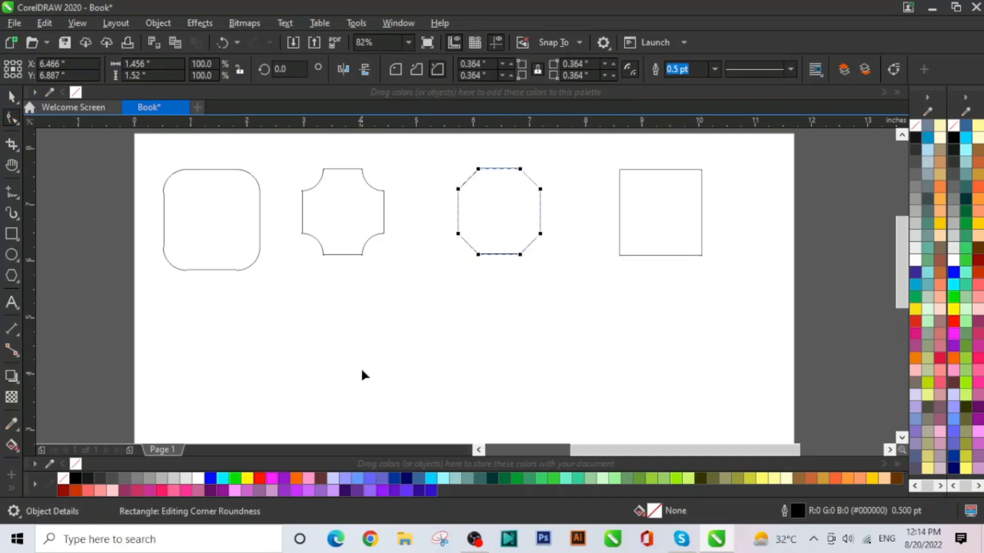
pyautogui.click(15, 98)
pyautogui.click(544, 362)
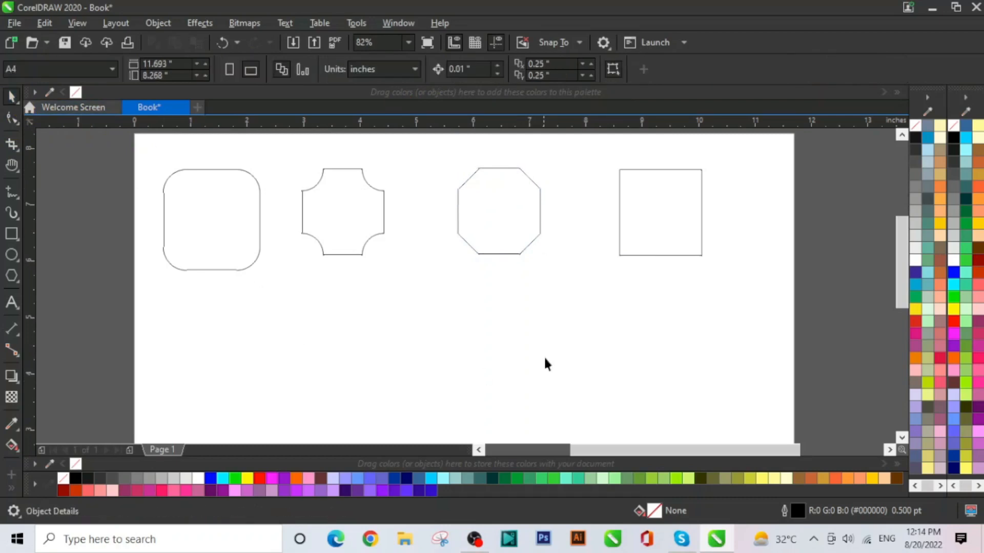
# - Move the rounded rectangle slightly upward on the page
pyautogui.click(204, 230)
pyautogui.click(334, 222)
pyautogui.click(533, 212)
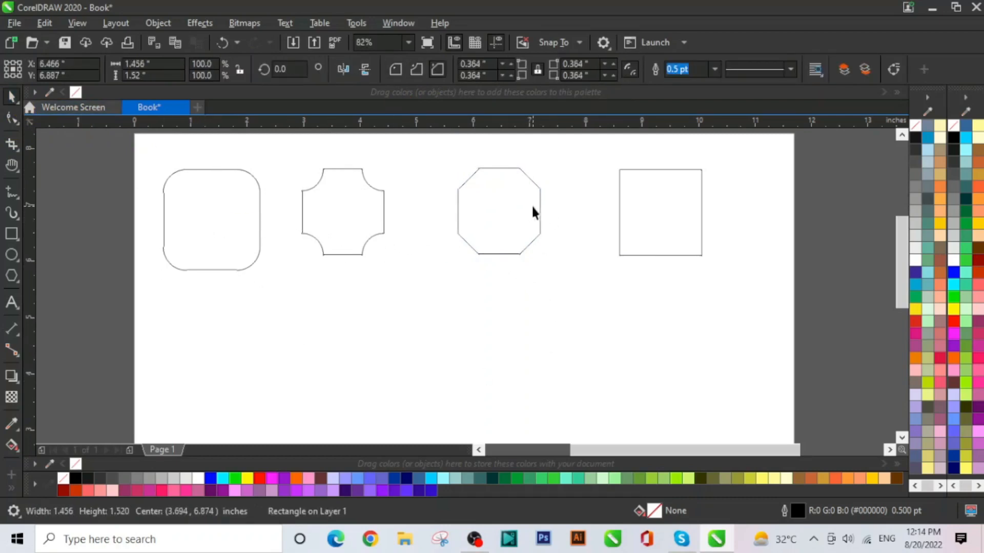
pyautogui.click(417, 303)
pyautogui.moveTo(224, 224); pyautogui.dragTo(222, 205)
pyautogui.click(533, 330)
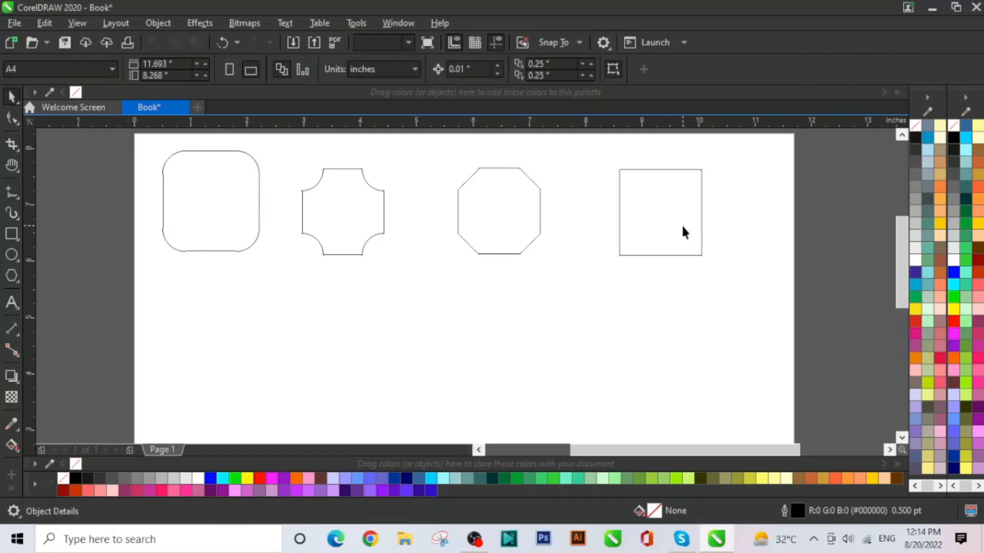
# - Move the remaining plain rectangle below the rounded one and round only its upper-right corner to about 0.73 inches
pyautogui.click(681, 223)
pyautogui.moveTo(683, 226); pyautogui.dragTo(231, 356)
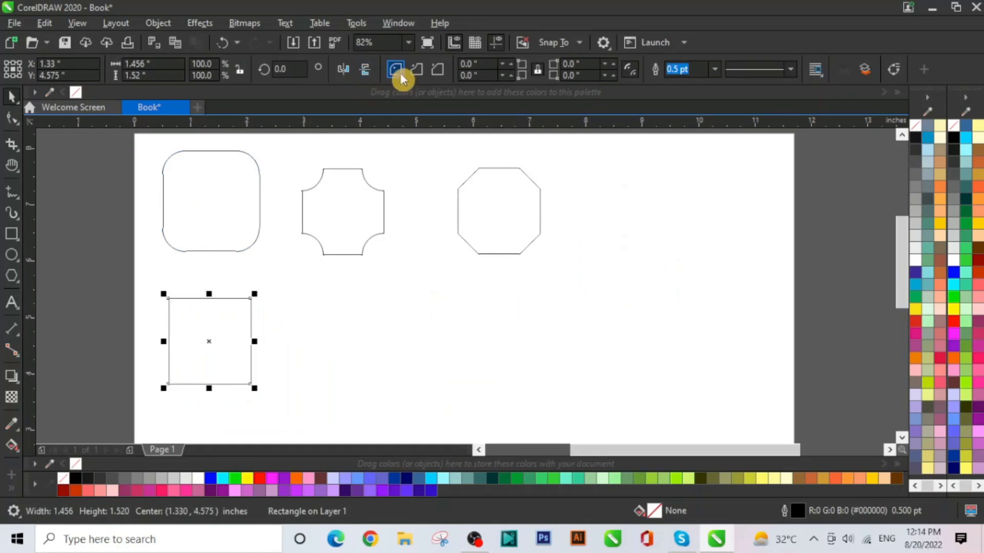
pyautogui.click(12, 118)
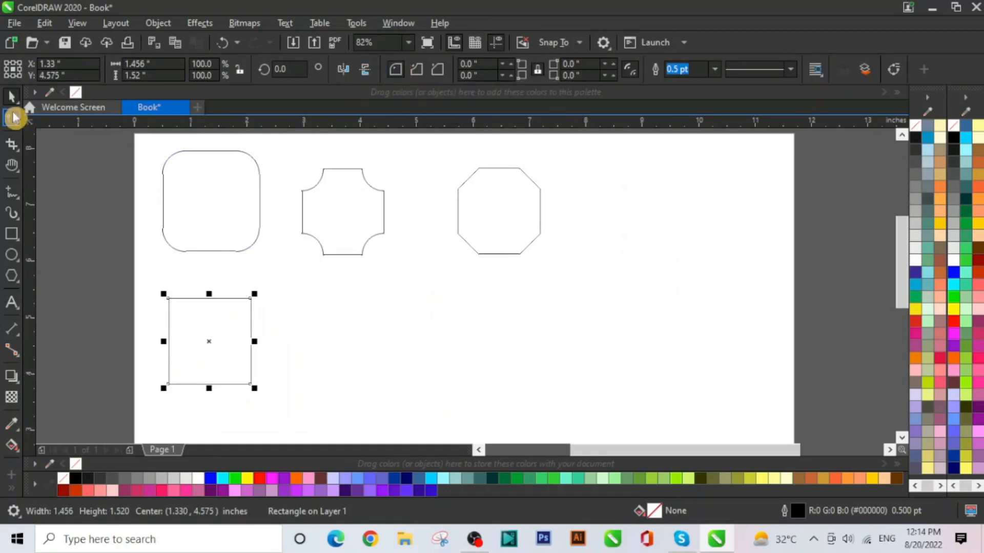
pyautogui.click(251, 299)
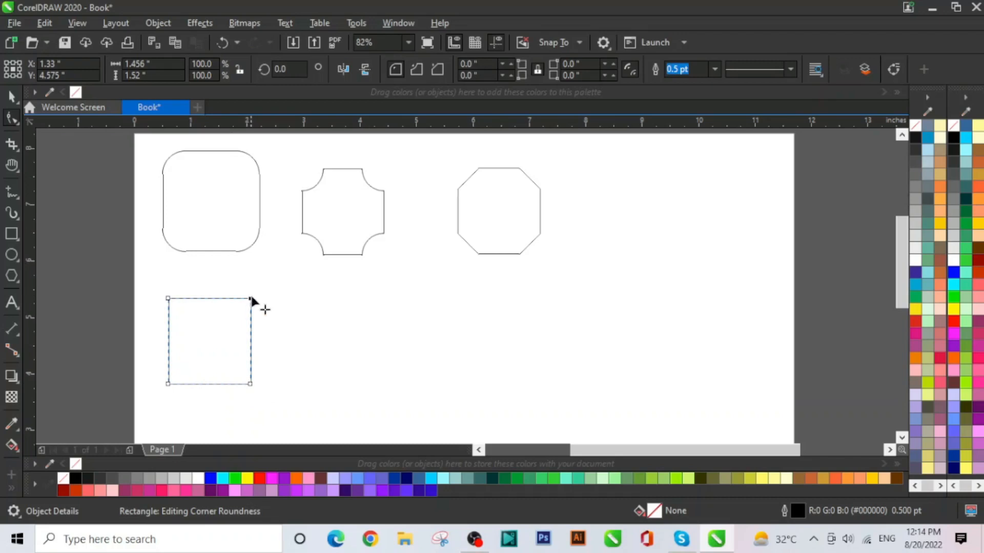
pyautogui.moveTo(251, 301); pyautogui.dragTo(191, 341)
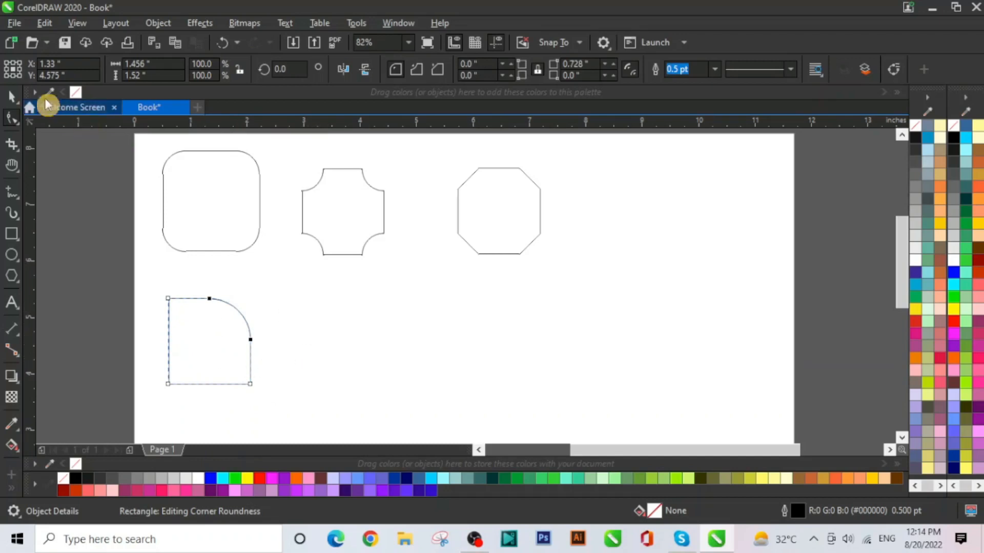
pyautogui.click(11, 96)
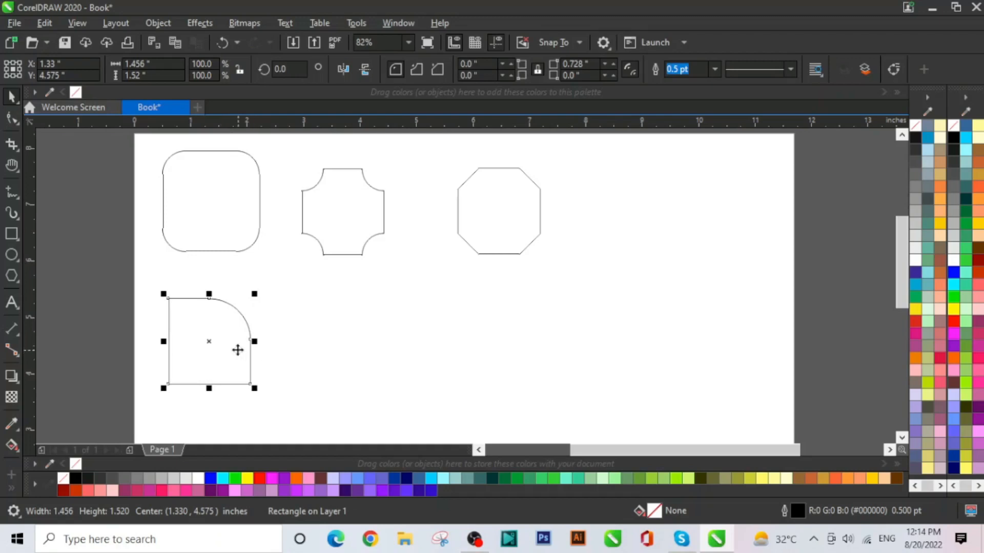
pyautogui.click(351, 323)
# - Draw a rectangle about 1.69 by 1.55 inches beside the shape with one rounded corner
pyautogui.click(11, 239)
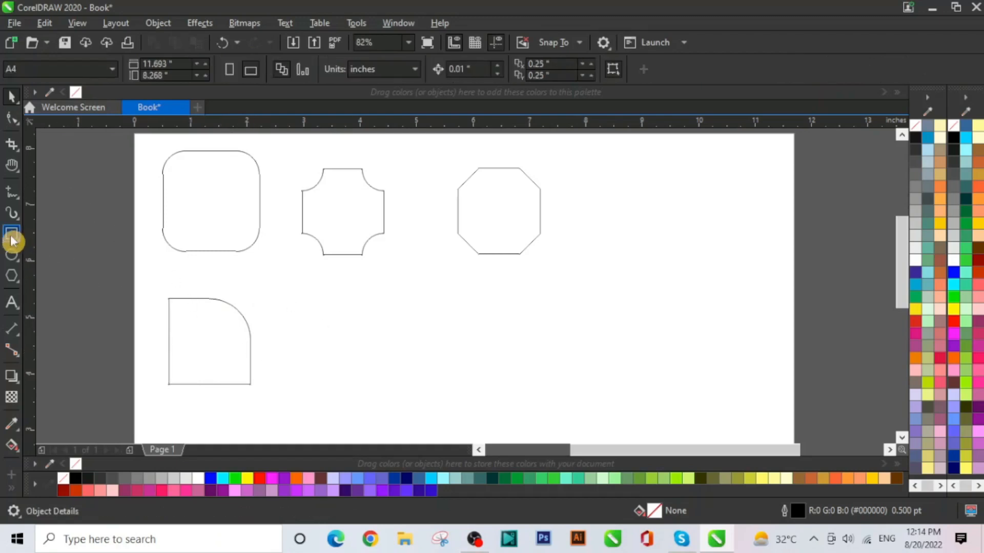
pyautogui.click(11, 240)
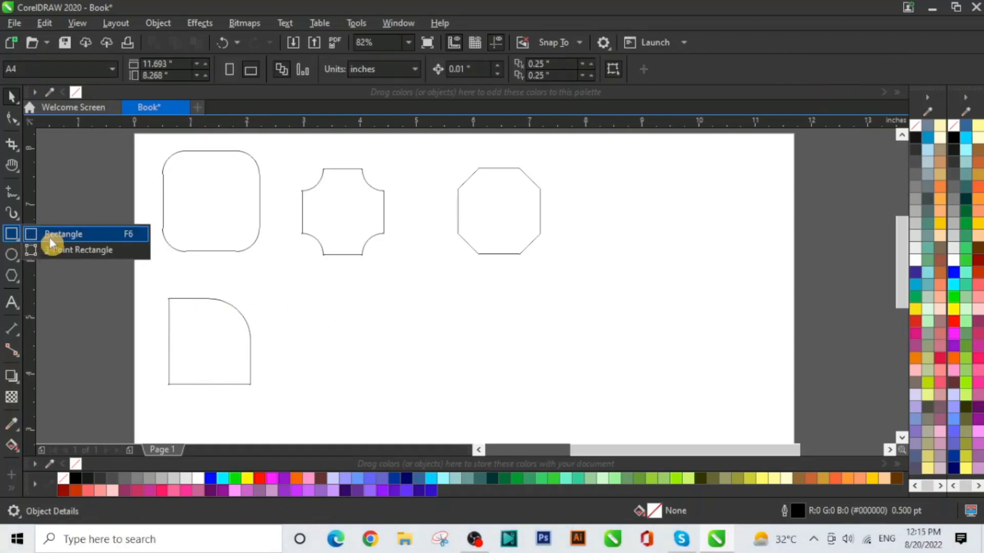
pyautogui.click(49, 238)
pyautogui.moveTo(313, 306); pyautogui.dragTo(410, 394)
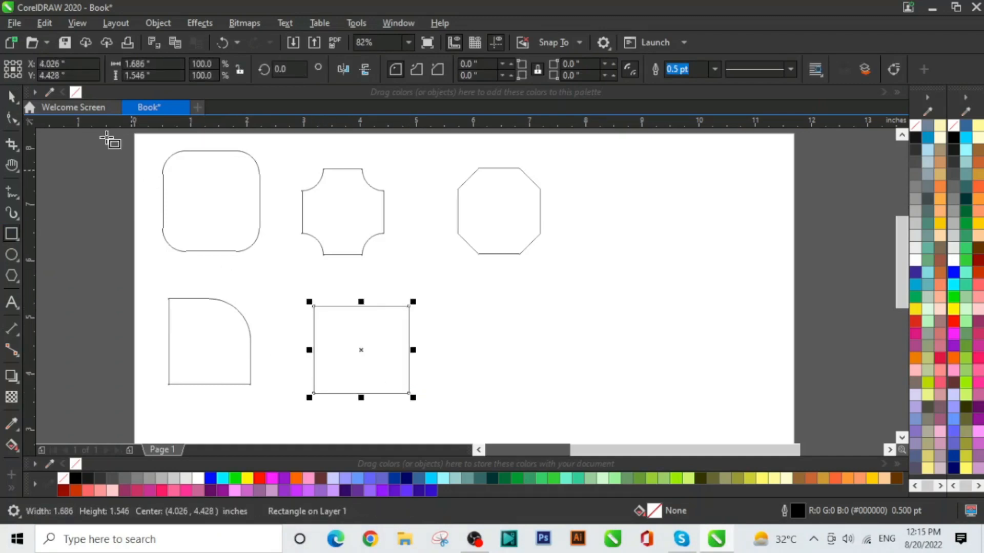
pyautogui.click(11, 96)
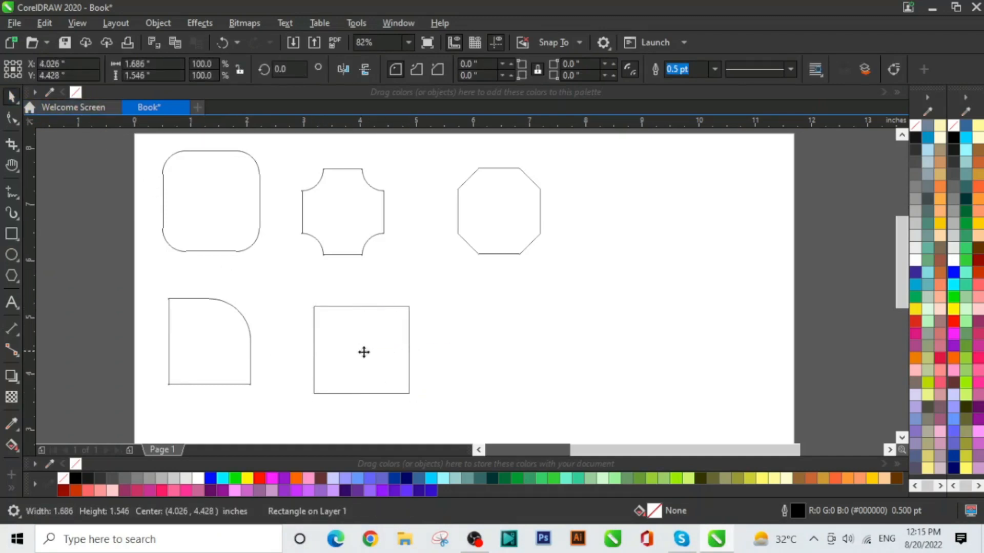
# - Shift the new rectangle slightly up and left and place two copies of it in a row to its right
pyautogui.moveTo(364, 352)
pyautogui.mouseDown()
pyautogui.moveTo(499, 351)
pyautogui.moveTo(358, 350)
pyautogui.mouseUp()
pyautogui.click(544, 367)
pyautogui.moveTo(508, 352); pyautogui.dragTo(650, 351)
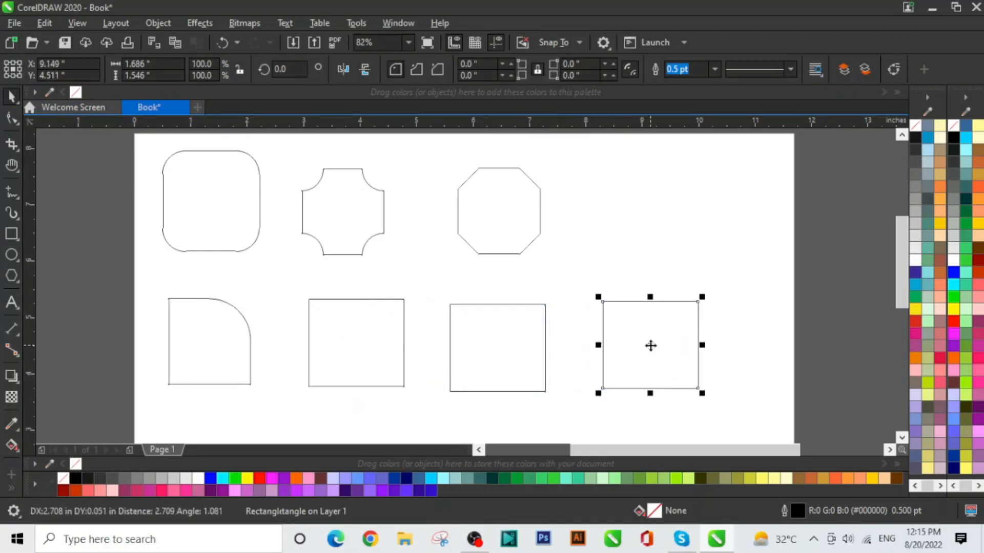
# - Round only the two upper corners of the first plain rectangle in the lower row to about 0.77 inches
pyautogui.click(375, 344)
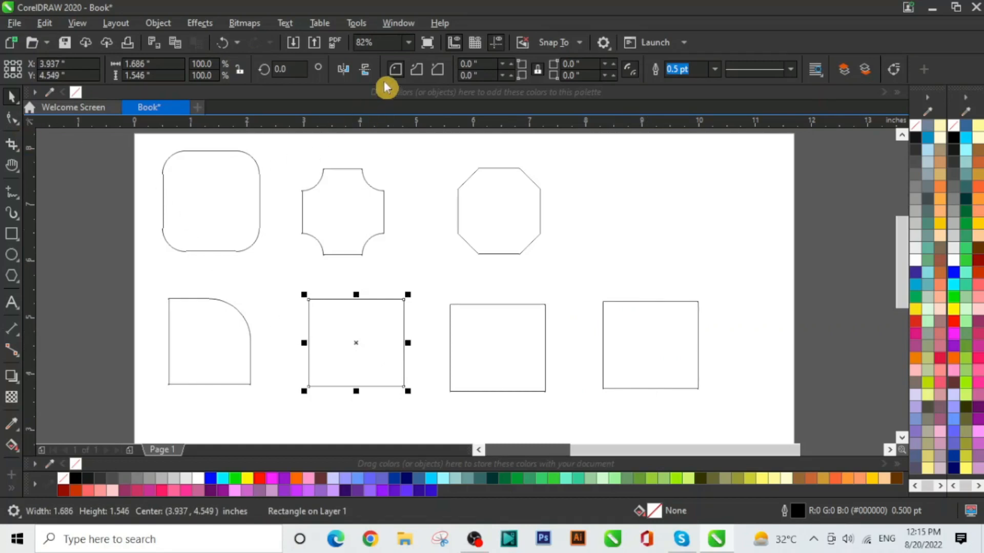
pyautogui.click(10, 119)
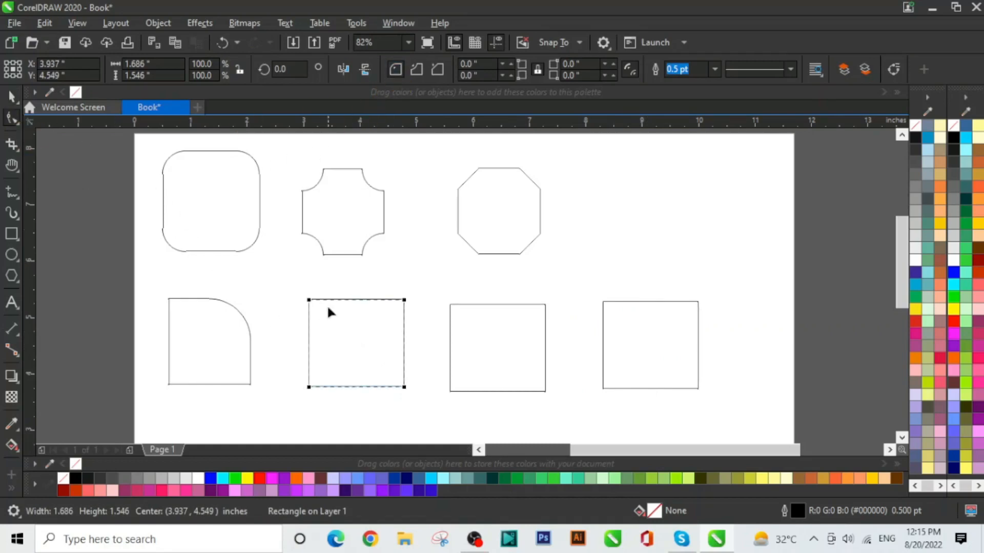
pyautogui.click(404, 300)
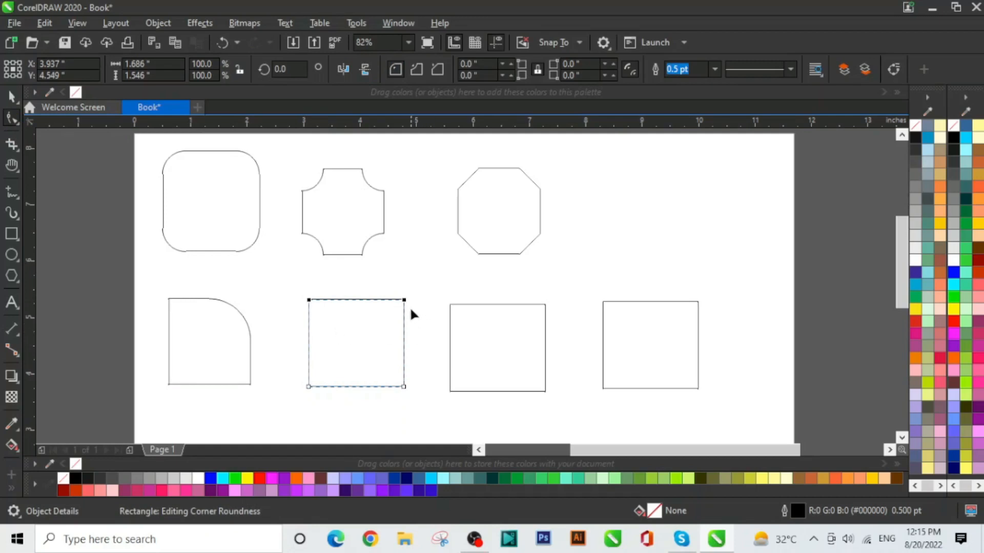
pyautogui.moveTo(405, 300); pyautogui.dragTo(359, 340)
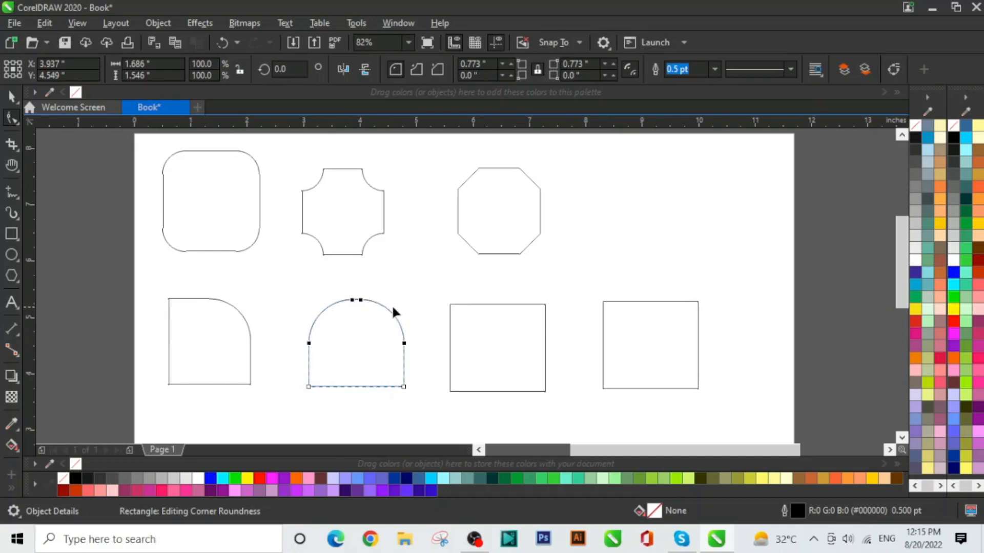
# - Round the upper-right and lower-left corners of the next plain rectangle in the lower row to about 0.77 inches
pyautogui.click(520, 349)
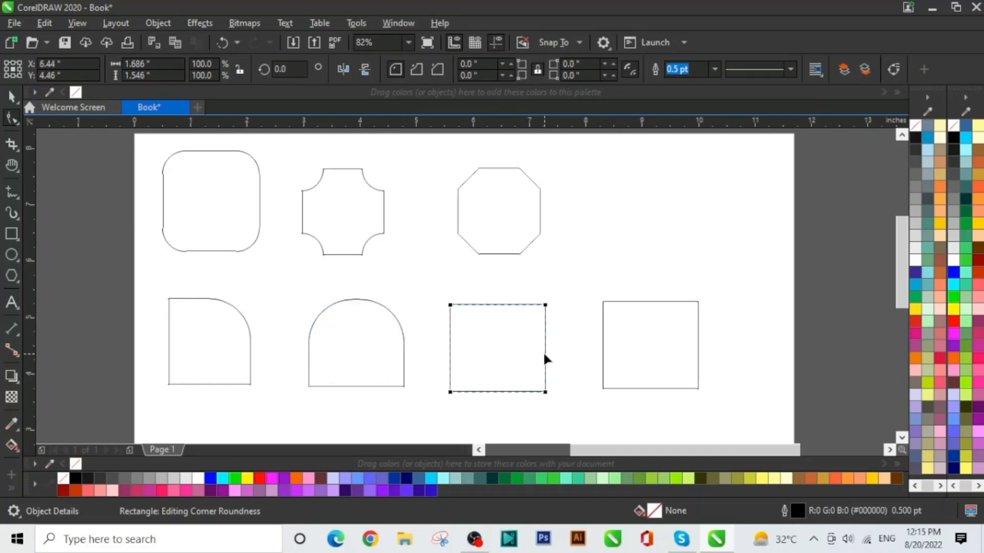
pyautogui.click(546, 306)
pyautogui.moveTo(544, 305); pyautogui.dragTo(496, 369)
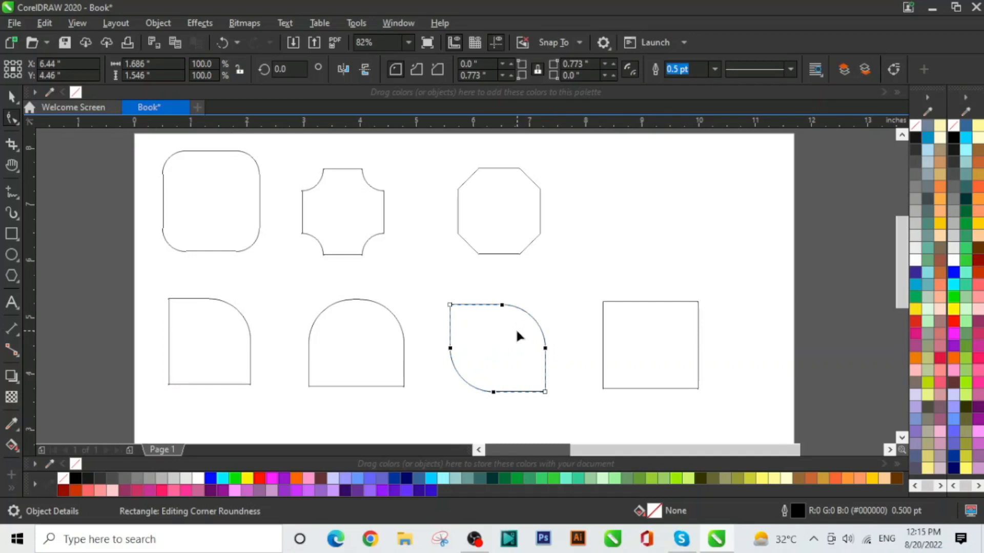
pyautogui.click(743, 215)
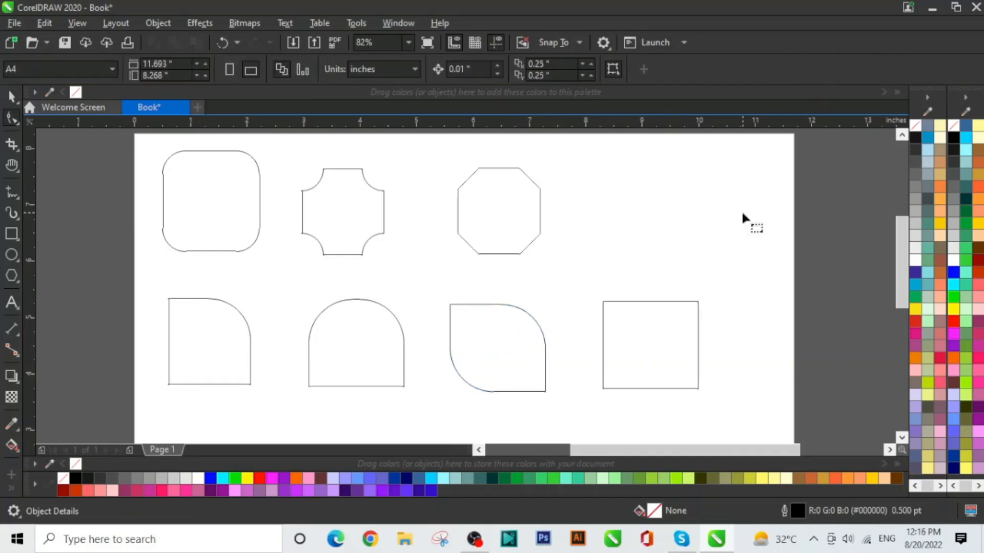
# - Scallop the upper-right and lower-left corners of the last rectangle in the lower row to about 0.77 inches
pyautogui.click(12, 95)
pyautogui.click(688, 342)
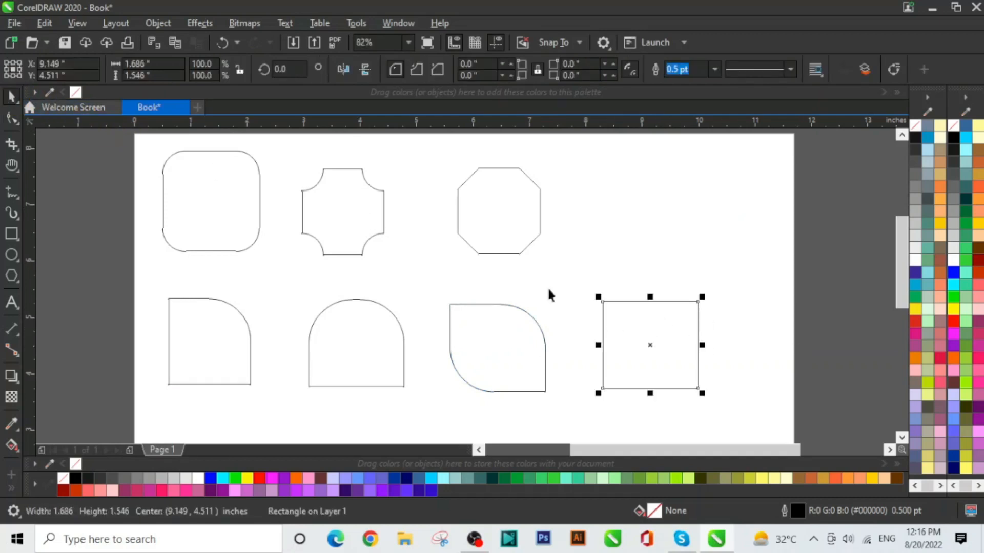
pyautogui.click(417, 71)
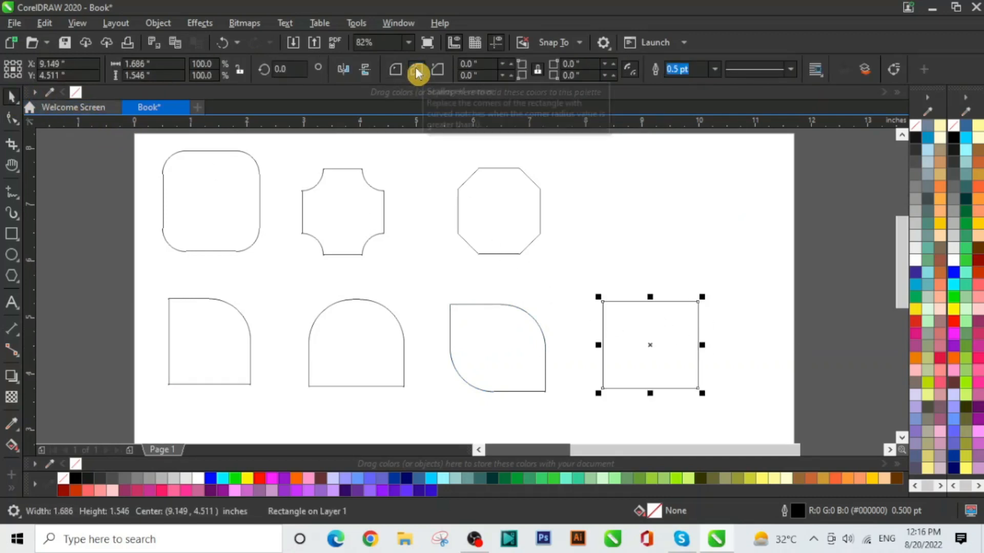
pyautogui.click(22, 119)
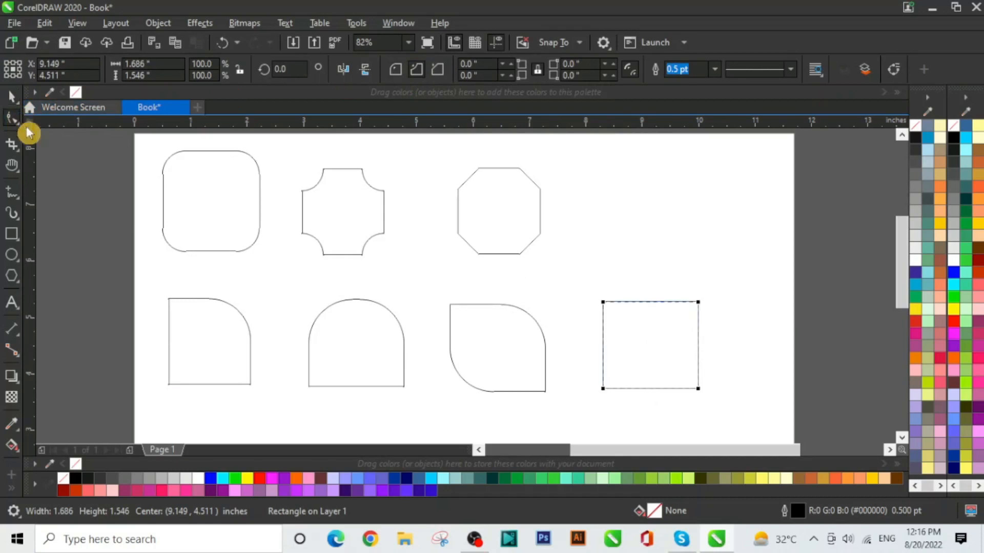
pyautogui.click(699, 304)
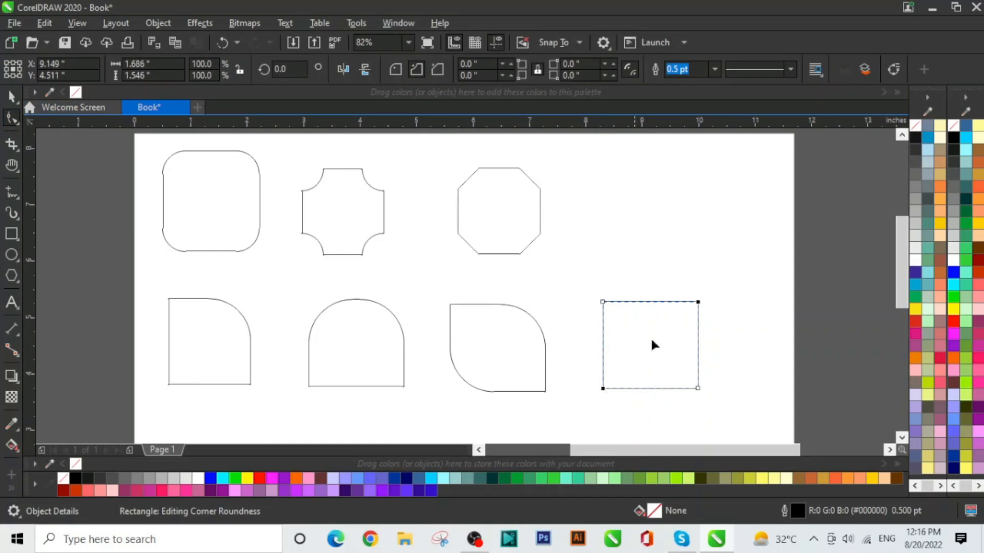
pyautogui.moveTo(700, 306); pyautogui.dragTo(653, 342)
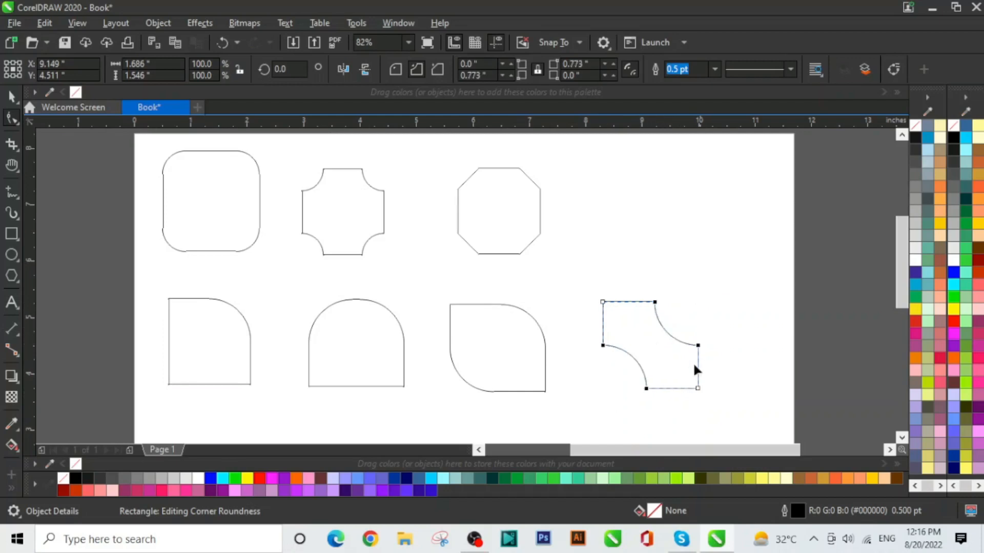
# - Delete all seven reshaped rectangles from the page
pyautogui.click(11, 96)
pyautogui.click(723, 189)
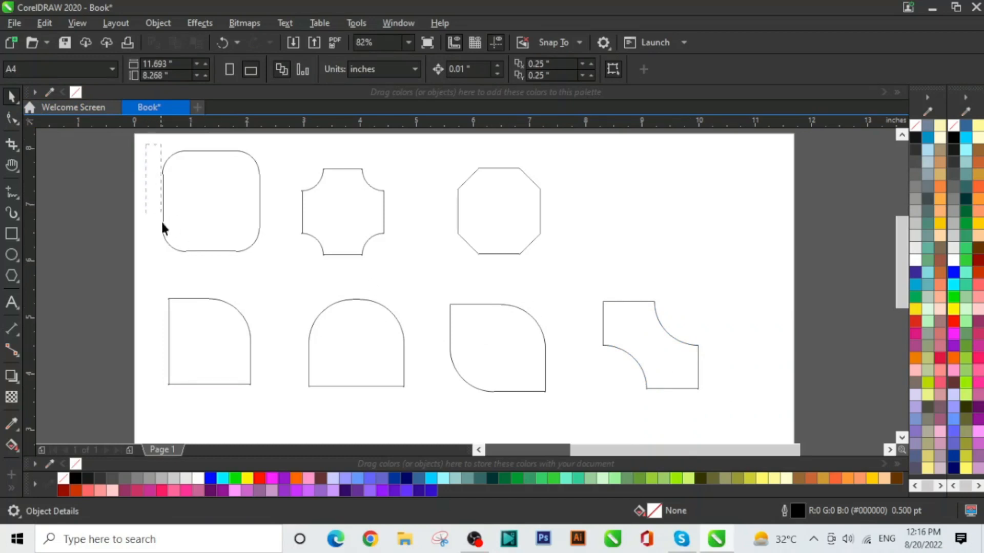
pyautogui.moveTo(605, 385); pyautogui.dragTo(721, 409)
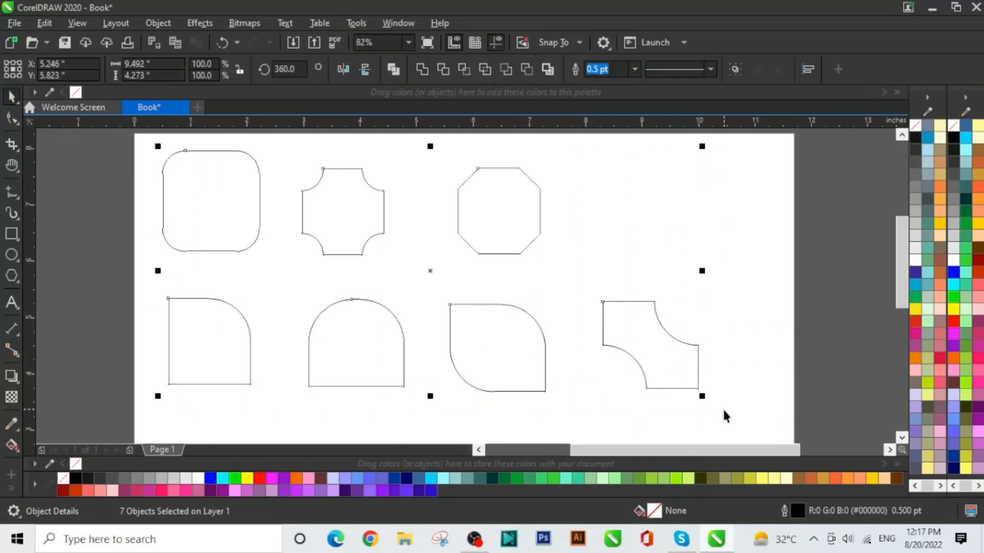
pyautogui.press('Delete')
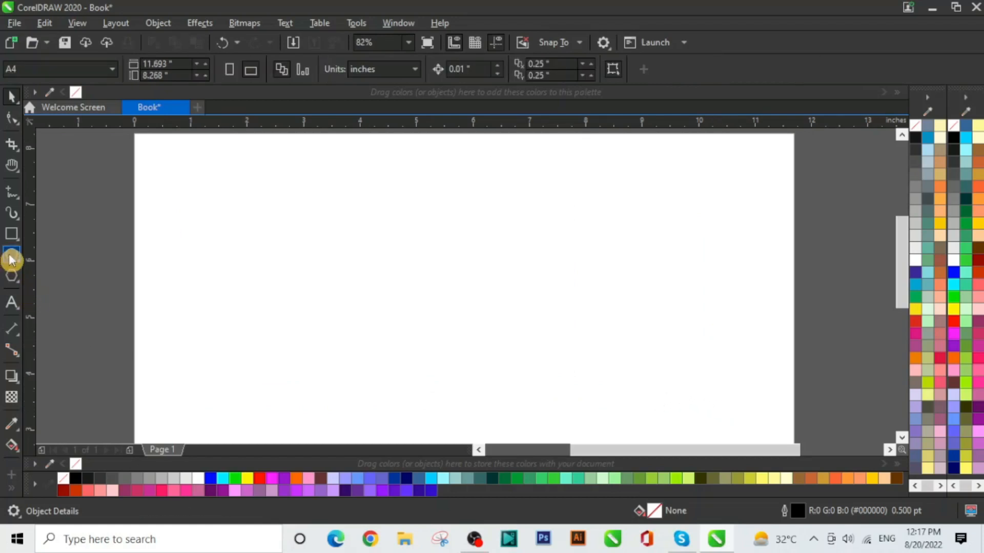
# - Draw a rectangle about 1.79 by 2.02 inches in the page's upper-left area and round its two upper corners to about 0.89 inches
pyautogui.click(11, 234)
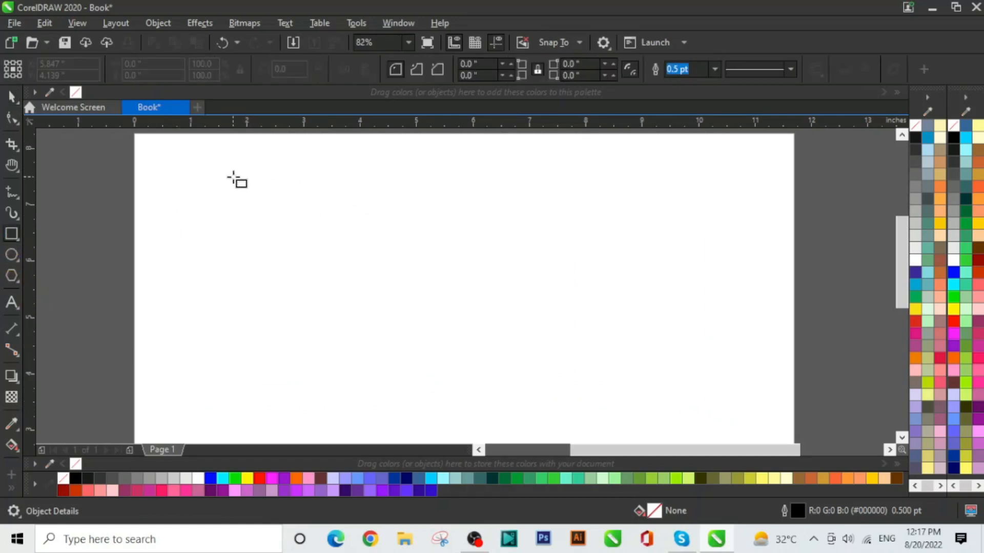
pyautogui.moveTo(230, 177)
pyautogui.mouseDown()
pyautogui.moveTo(244, 221)
pyautogui.moveTo(332, 291)
pyautogui.mouseUp()
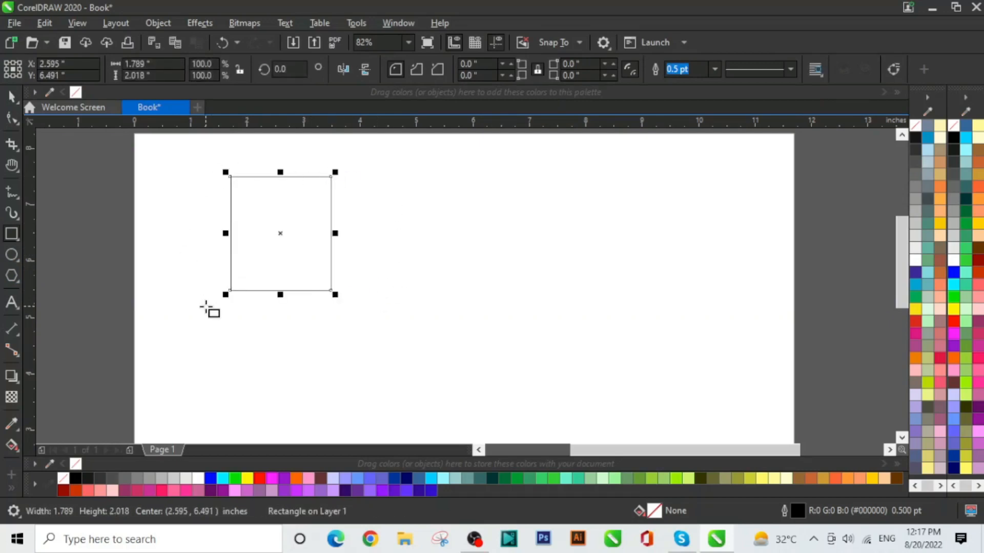
pyautogui.click(11, 119)
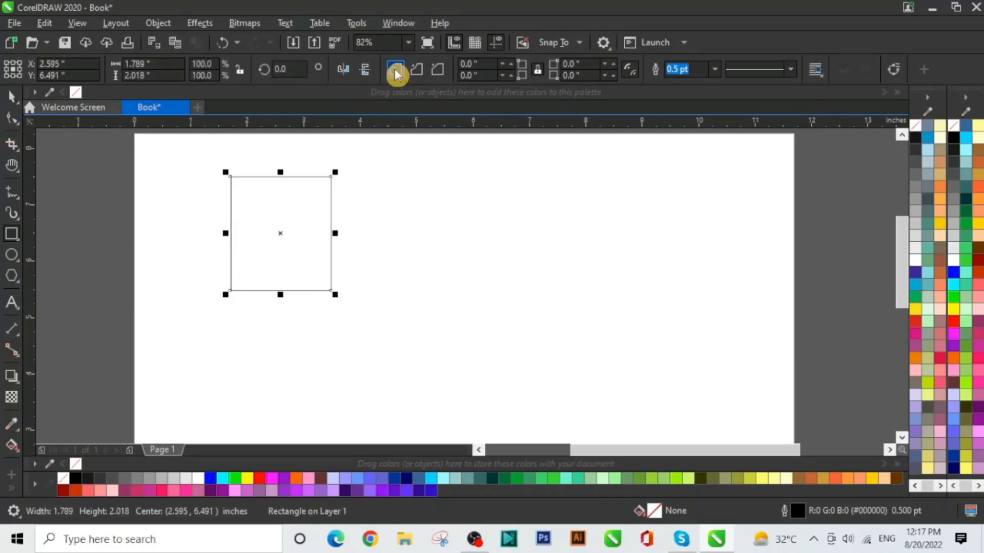
pyautogui.click(23, 125)
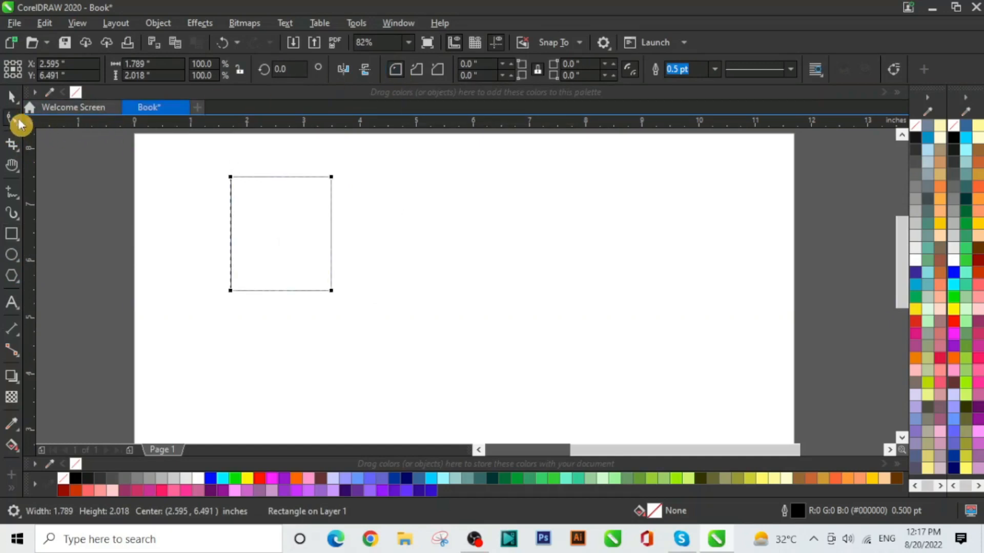
pyautogui.click(331, 177)
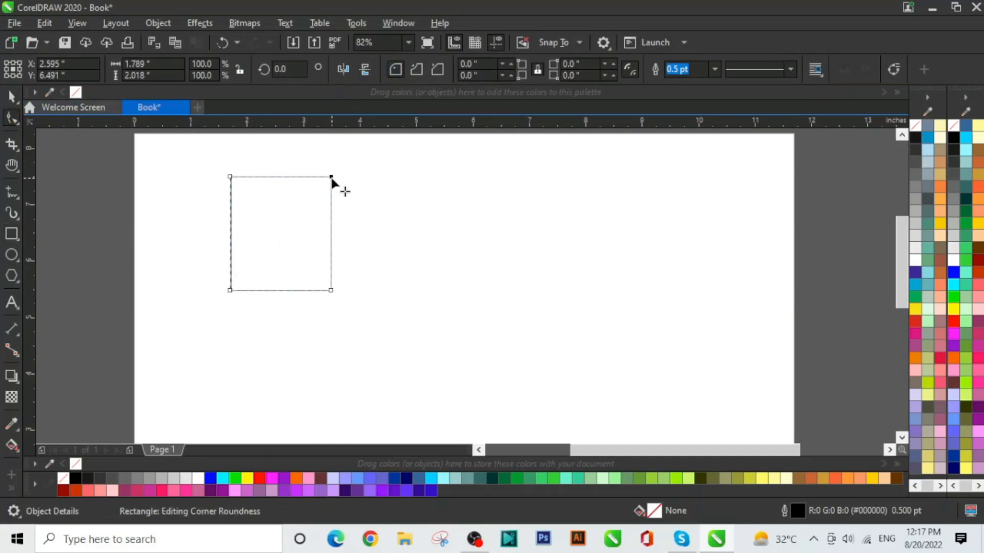
pyautogui.click(229, 176)
pyautogui.moveTo(331, 177); pyautogui.dragTo(277, 216)
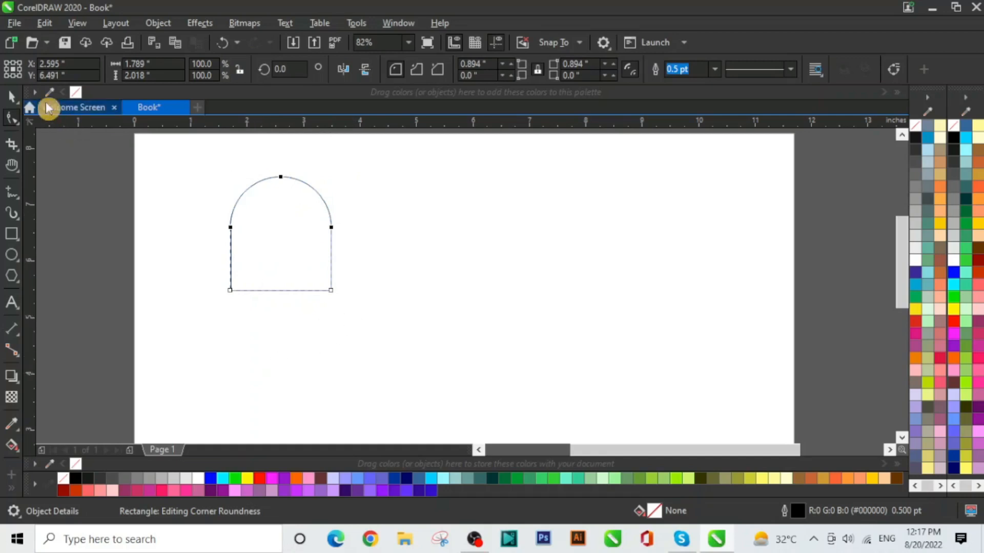
# - Place a copy of the arch shape beside it to the right and mirror the copy vertically
pyautogui.click(18, 97)
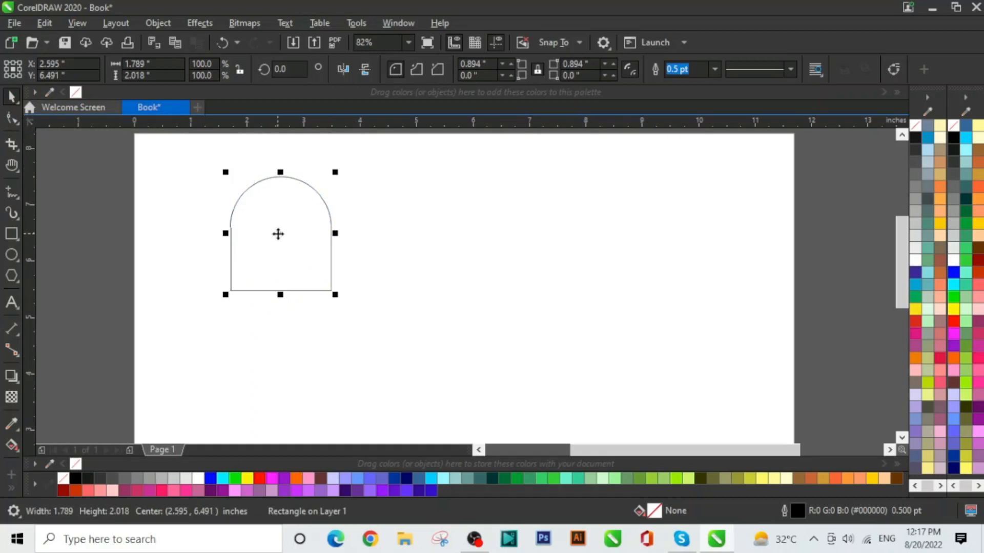
pyautogui.moveTo(278, 234); pyautogui.dragTo(278, 235)
pyautogui.moveTo(278, 234); pyautogui.dragTo(394, 233)
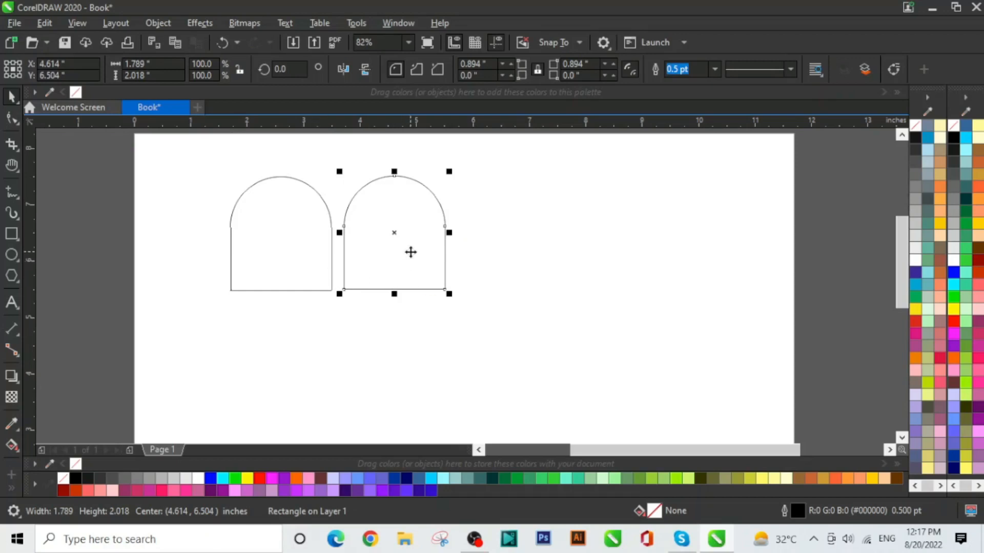
pyautogui.click(347, 74)
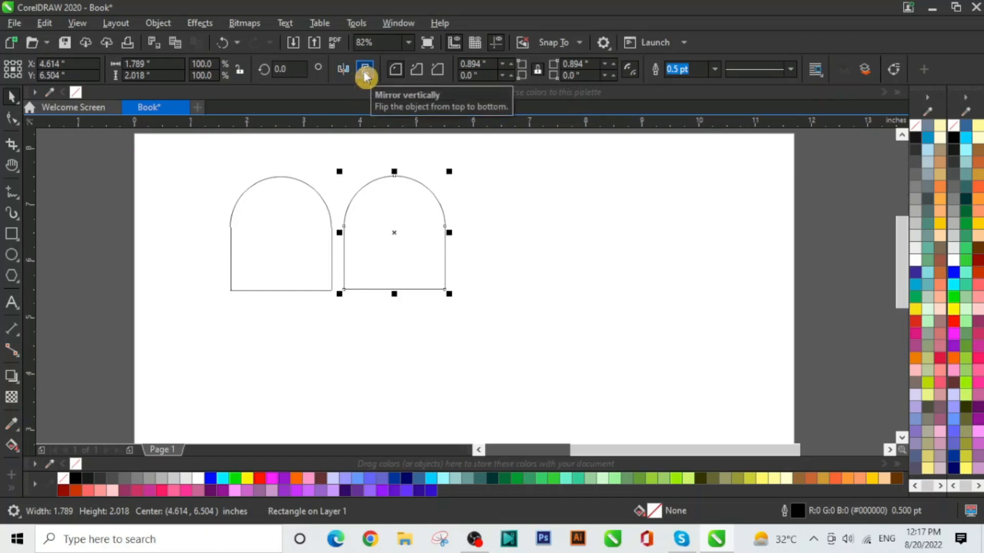
pyautogui.click(366, 77)
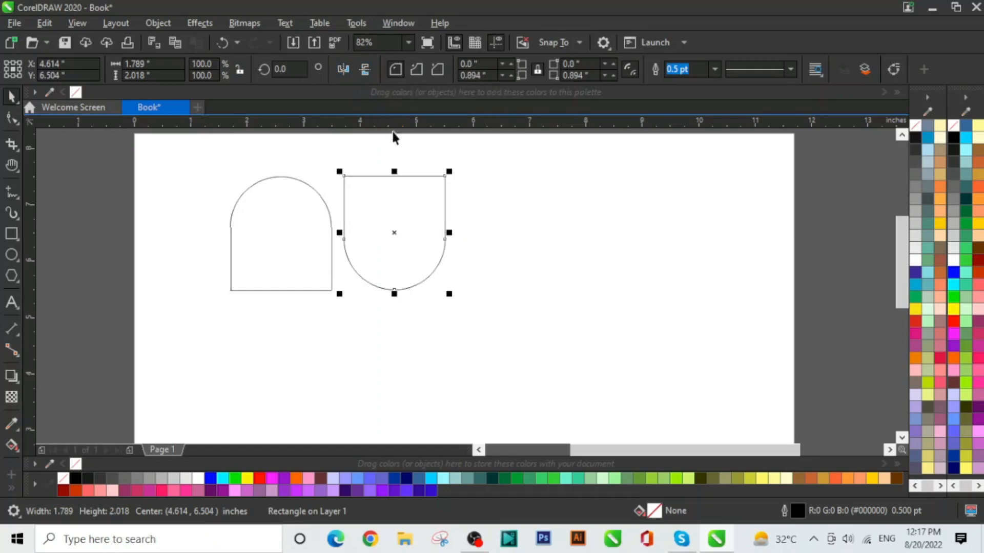
# - Move the flipped copy directly beneath the original arch so their flat edges meet and form a capsule
pyautogui.moveTo(412, 205); pyautogui.dragTo(297, 328)
pyautogui.moveTo(294, 324); pyautogui.dragTo(296, 324)
pyautogui.click(472, 302)
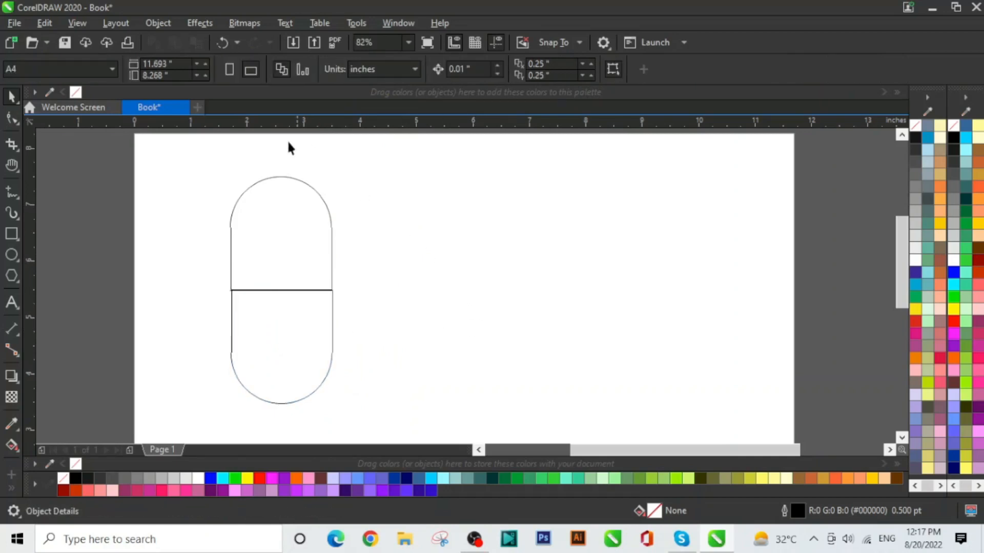
# - Fill the capsule's upper half with yellow and its lower half with red
pyautogui.click(287, 260)
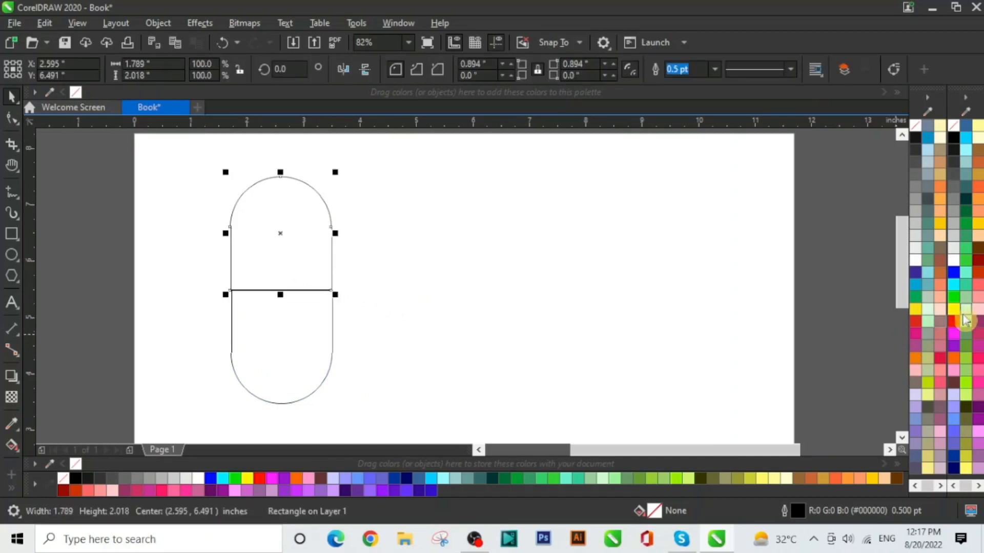
pyautogui.click(954, 309)
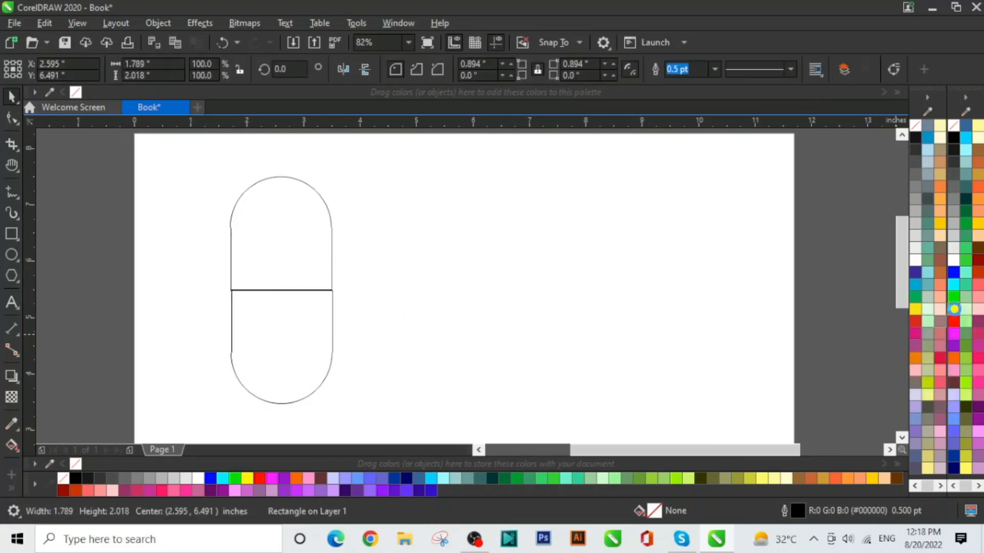
pyautogui.click(308, 350)
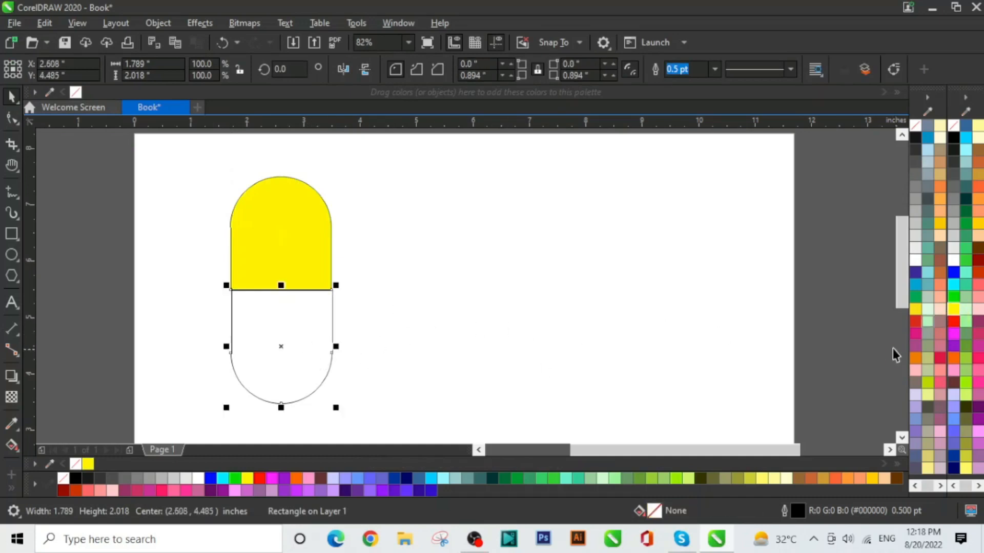
pyautogui.click(954, 321)
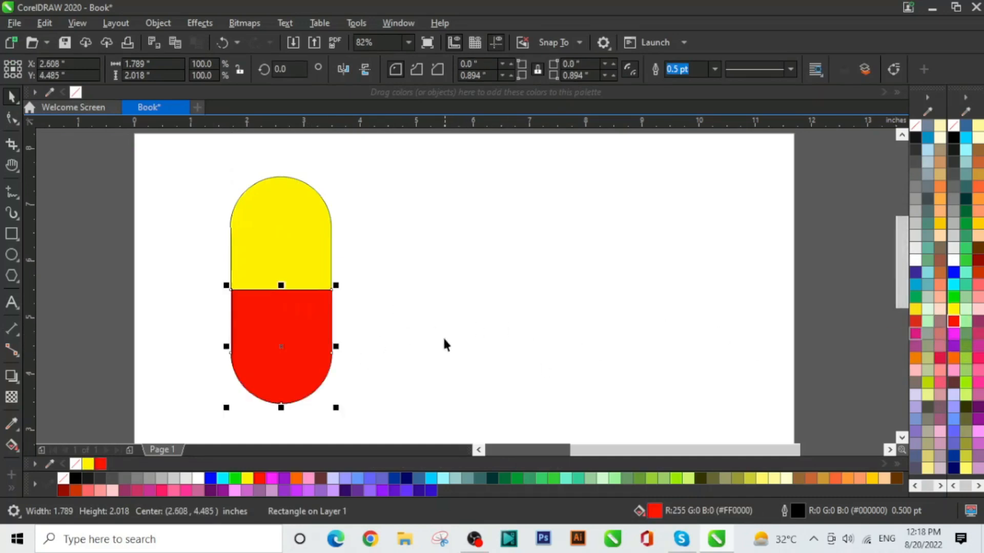
pyautogui.click(444, 339)
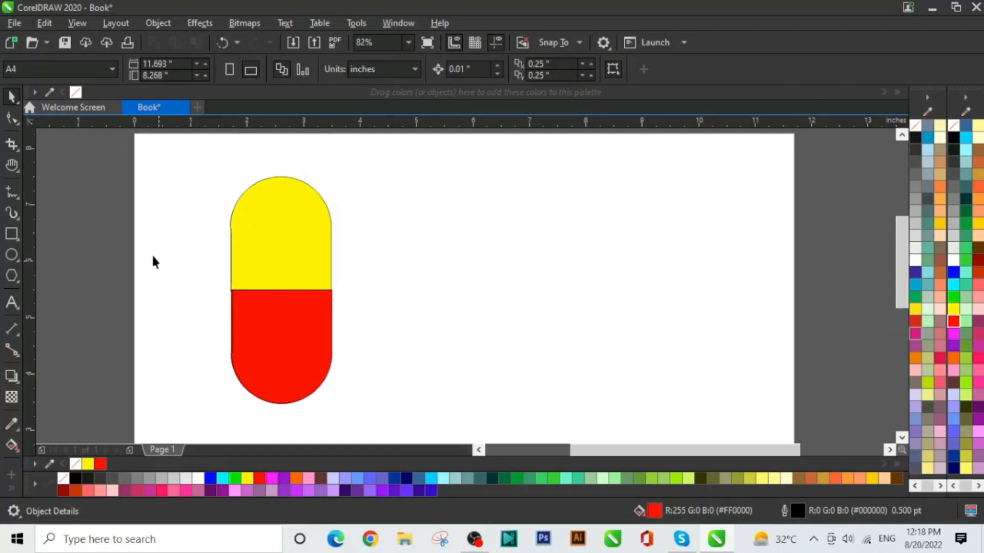
# - Scale both capsule halves together down to about 1.09 by 2.43 inches and move them up near the page's upper edge
pyautogui.moveTo(176, 171); pyautogui.dragTo(385, 430)
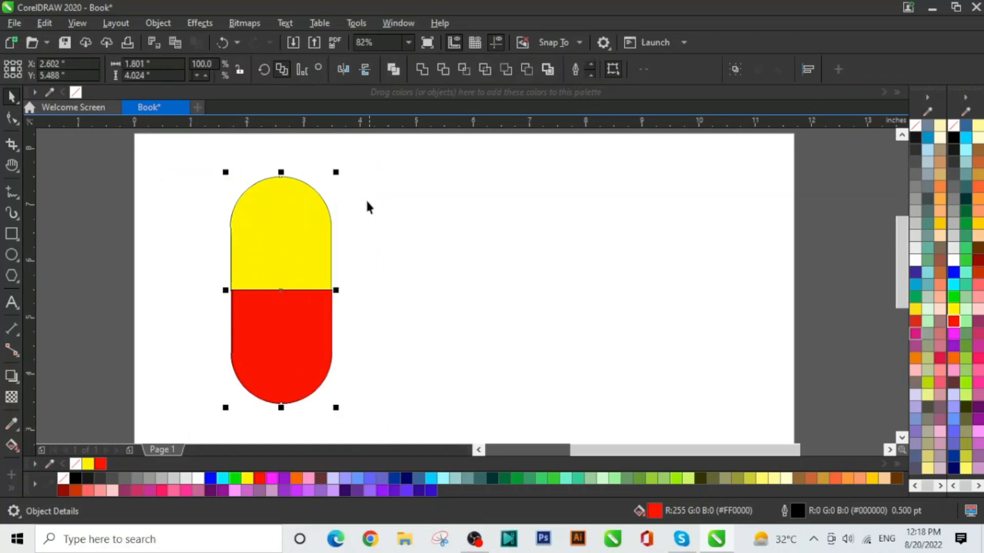
pyautogui.moveTo(339, 170); pyautogui.dragTo(295, 263)
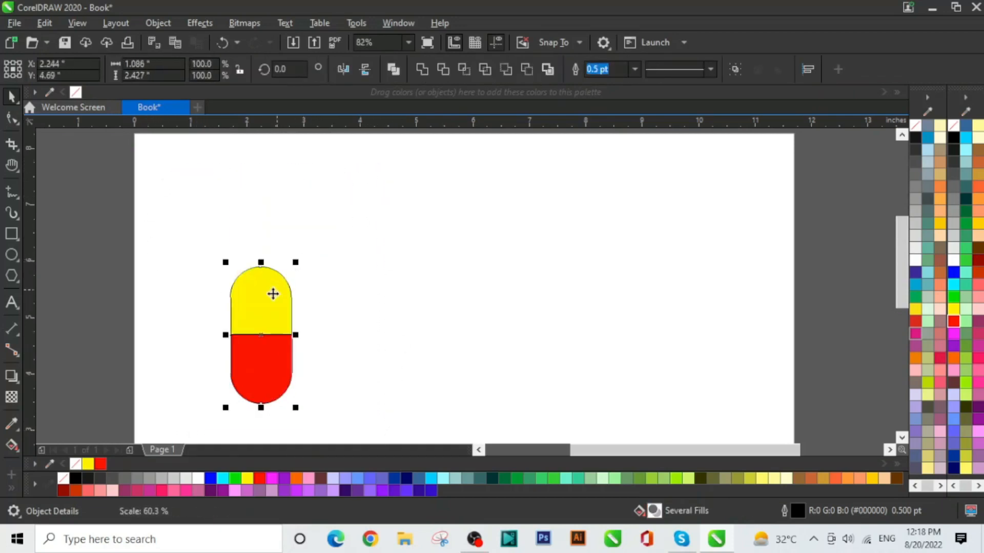
pyautogui.moveTo(274, 308); pyautogui.dragTo(284, 211)
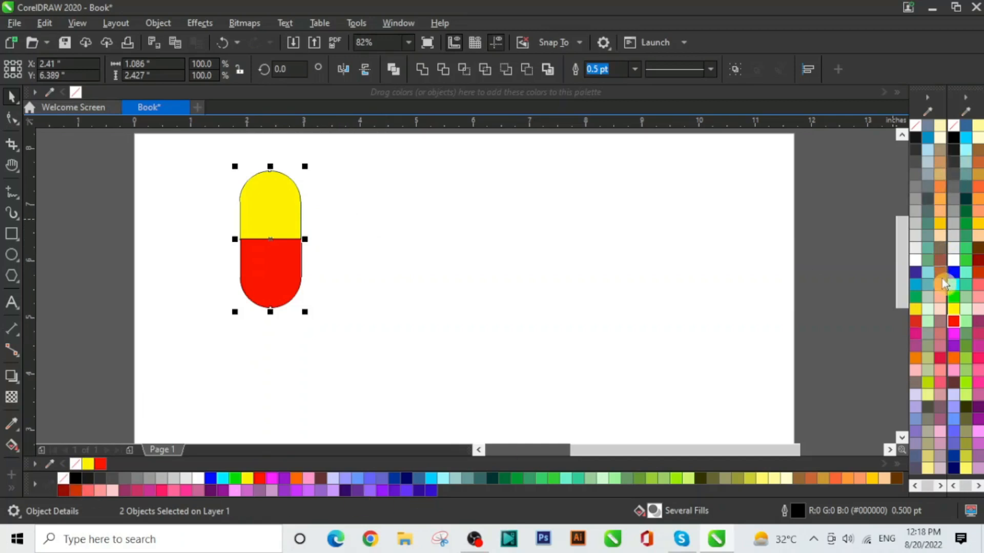
# - Remove the outline from both capsule halves
pyautogui.rightClick(75, 465)
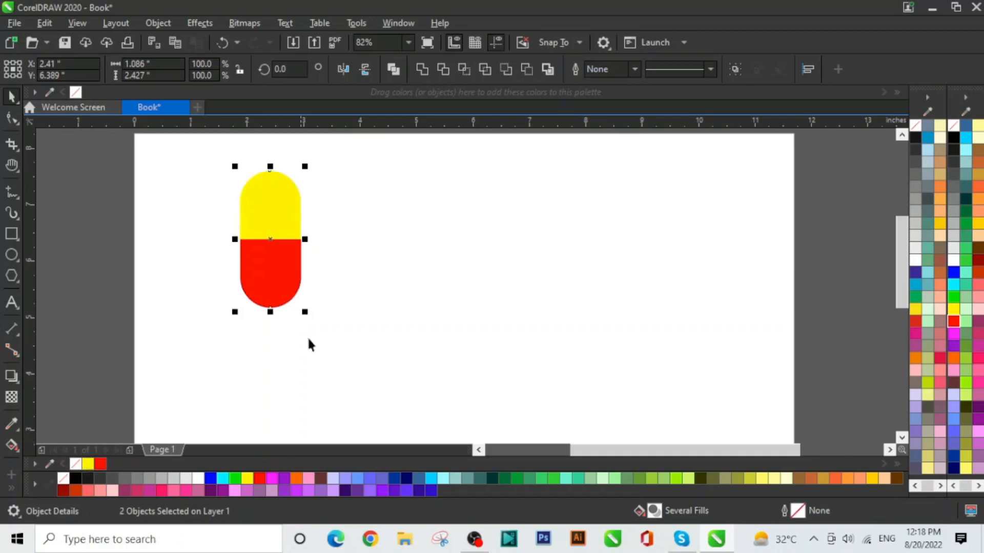
pyautogui.click(356, 301)
pyautogui.moveTo(233, 167); pyautogui.dragTo(333, 351)
pyautogui.click(361, 317)
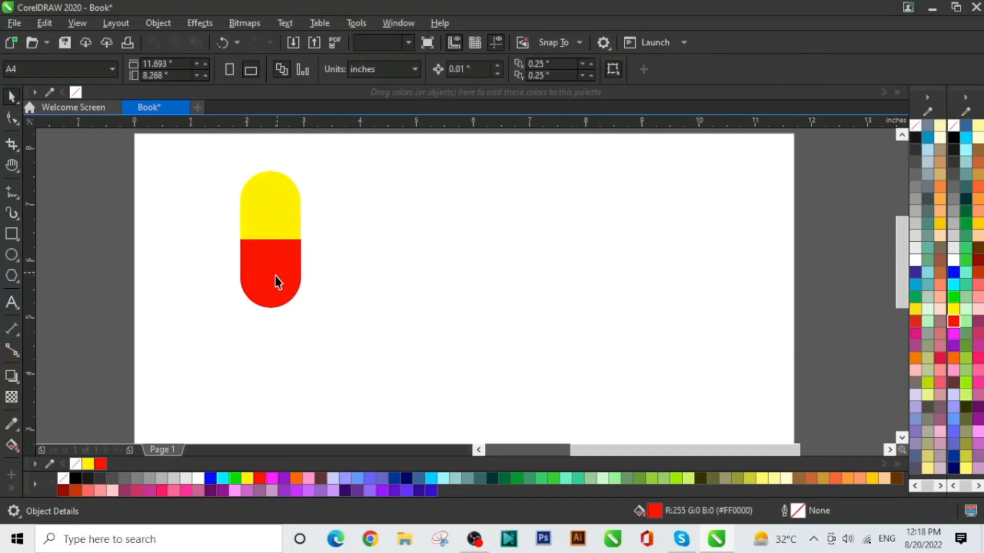
pyautogui.moveTo(277, 282); pyautogui.dragTo(262, 339)
pyautogui.moveTo(276, 213); pyautogui.dragTo(311, 197)
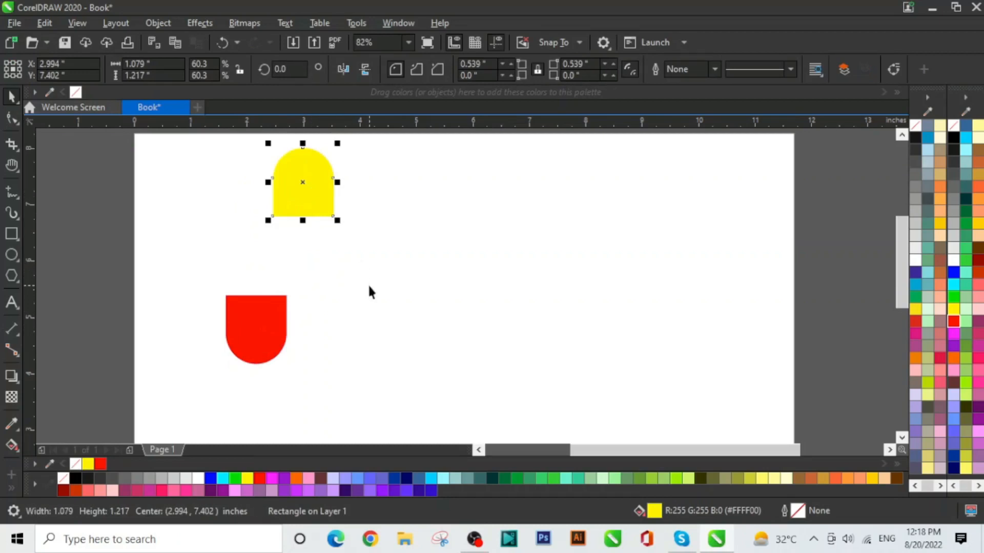
pyautogui.hotkey('ctrl', 'z')
pyautogui.hotkey('ctrl', 'z')
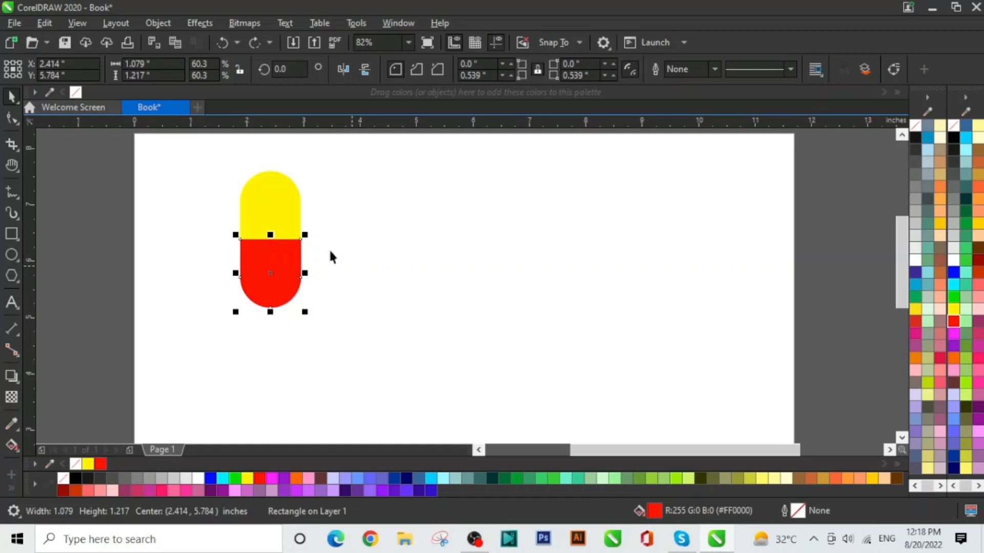
# - Group the yellow and red capsule halves and move the group slightly to the left
pyautogui.moveTo(207, 160); pyautogui.dragTo(347, 336)
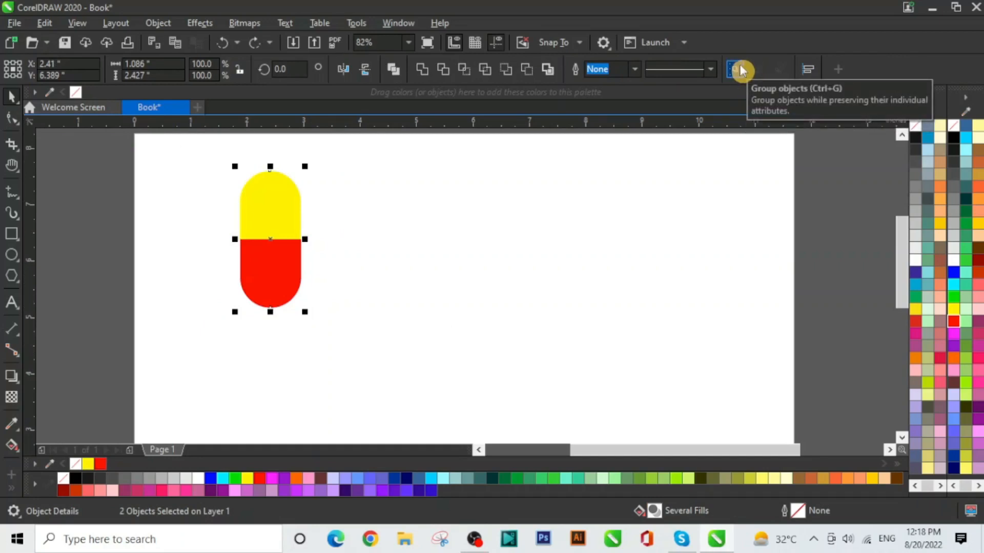
pyautogui.rightClick(289, 210)
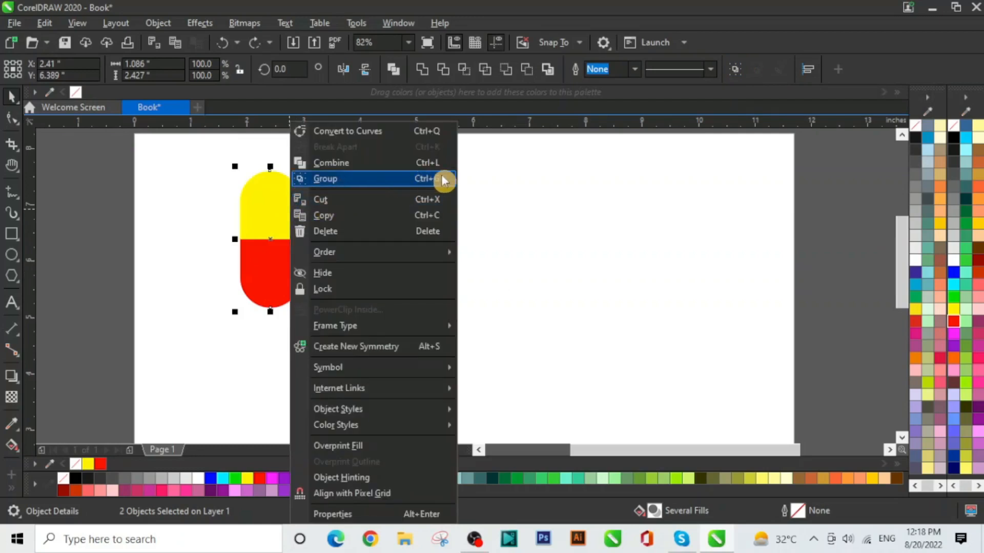
pyautogui.click(429, 183)
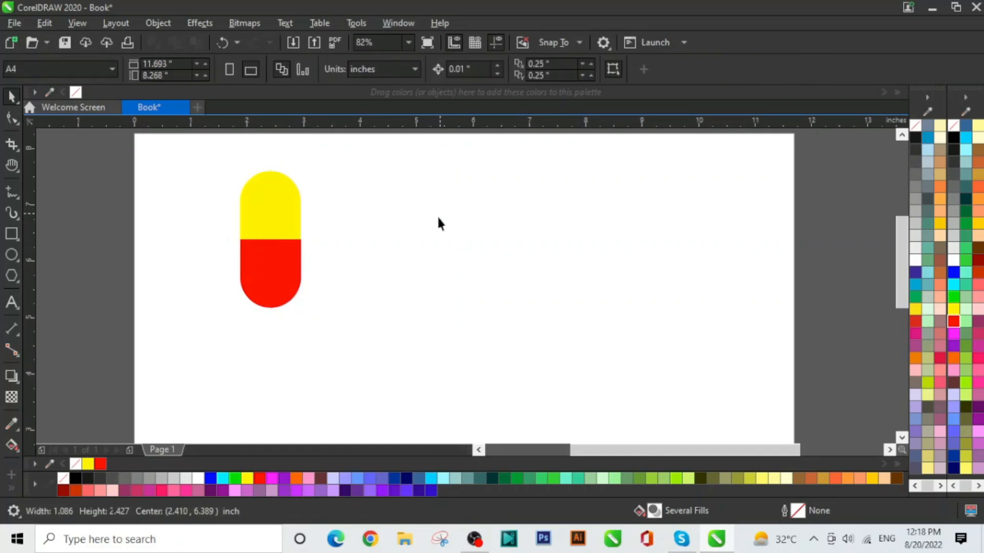
pyautogui.moveTo(285, 281); pyautogui.dragTo(244, 282)
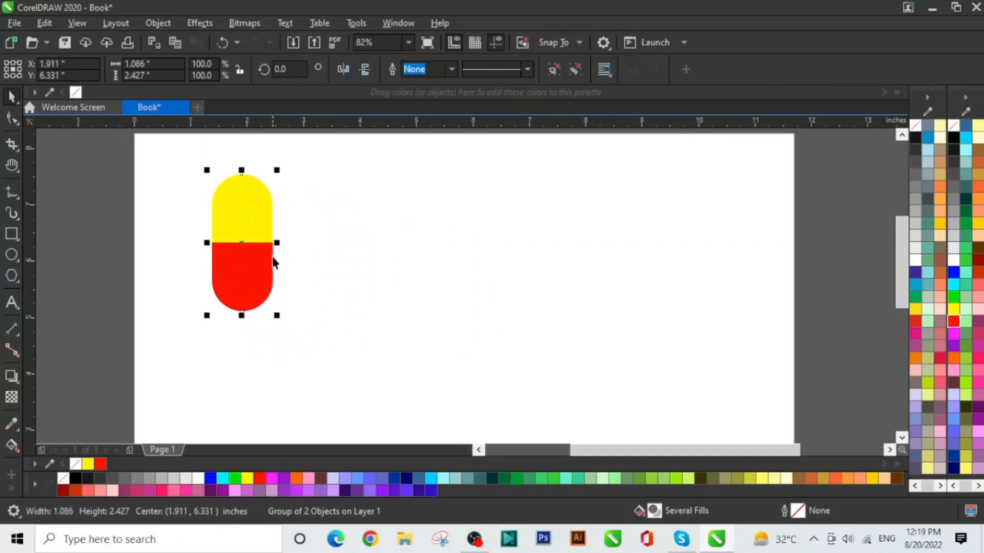
# - Ungroup all objects in the capsule group
pyautogui.rightClick(252, 207)
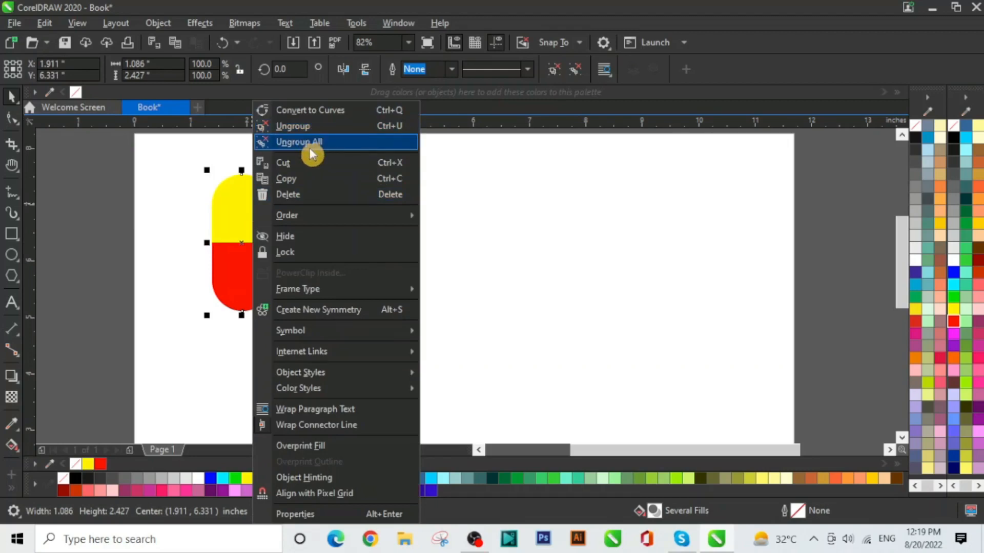
pyautogui.click(562, 270)
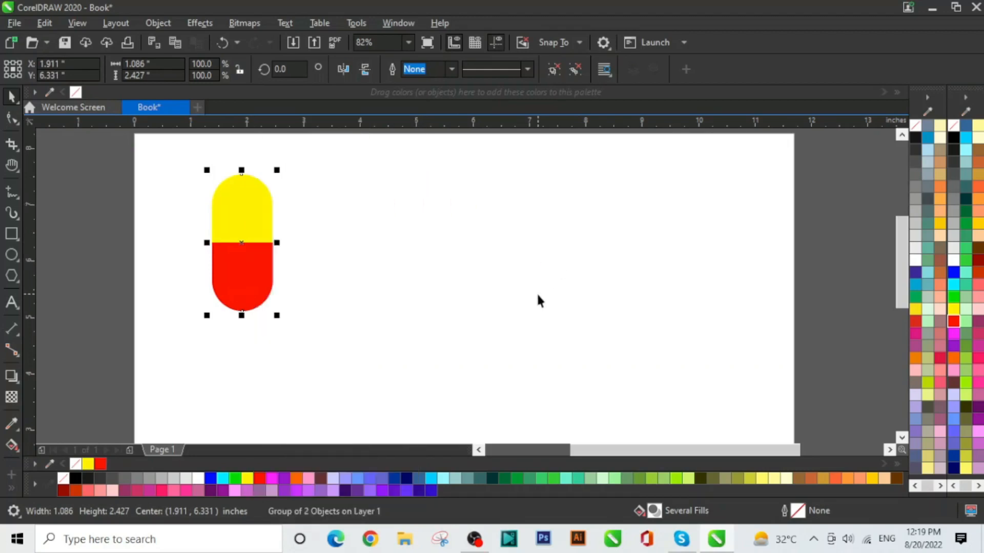
pyautogui.click(578, 74)
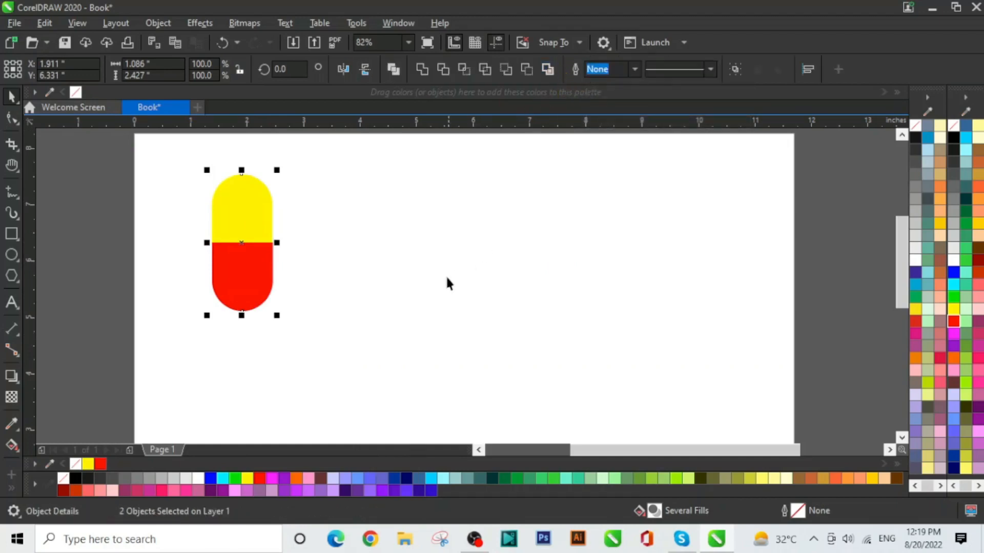
# - Separate the capsule halves by moving the red one slightly down and the yellow one slightly up
pyautogui.click(444, 285)
pyautogui.click(233, 275)
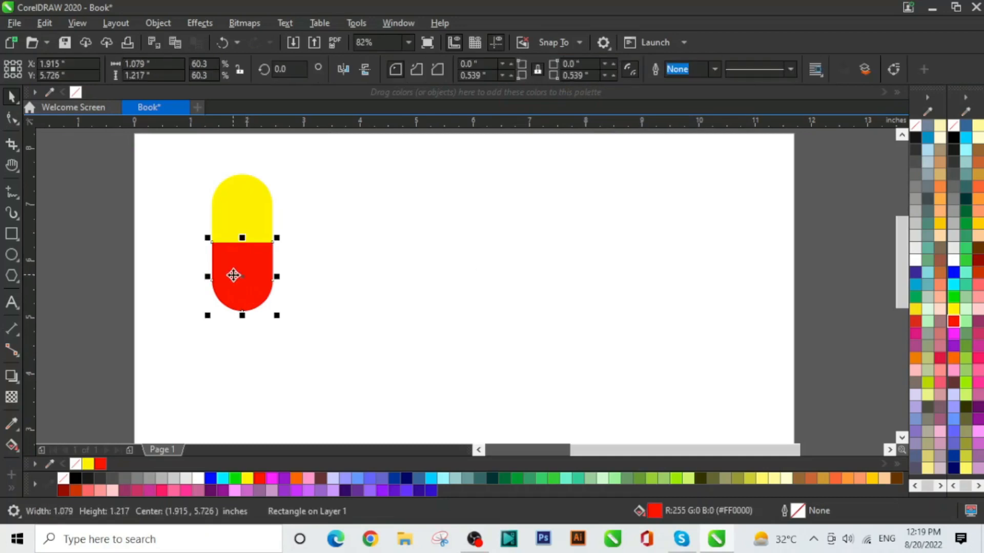
pyautogui.moveTo(233, 275); pyautogui.dragTo(233, 297)
pyautogui.moveTo(246, 215); pyautogui.dragTo(249, 193)
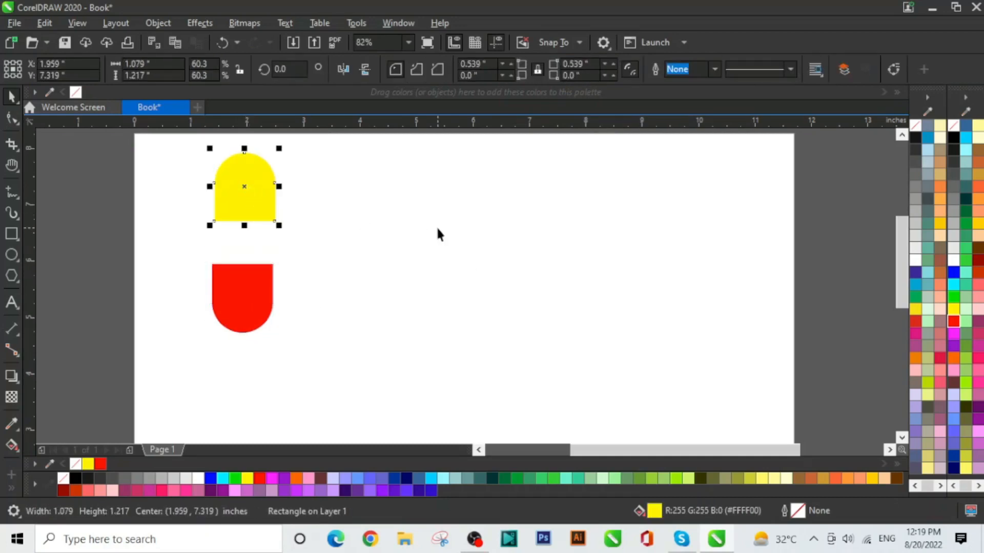
# - Undo the moves that separated the yellow and red capsule halves, and leave nothing selected
pyautogui.hotkey('ctrl', 'z')
pyautogui.hotkey('ctrl', 'z')
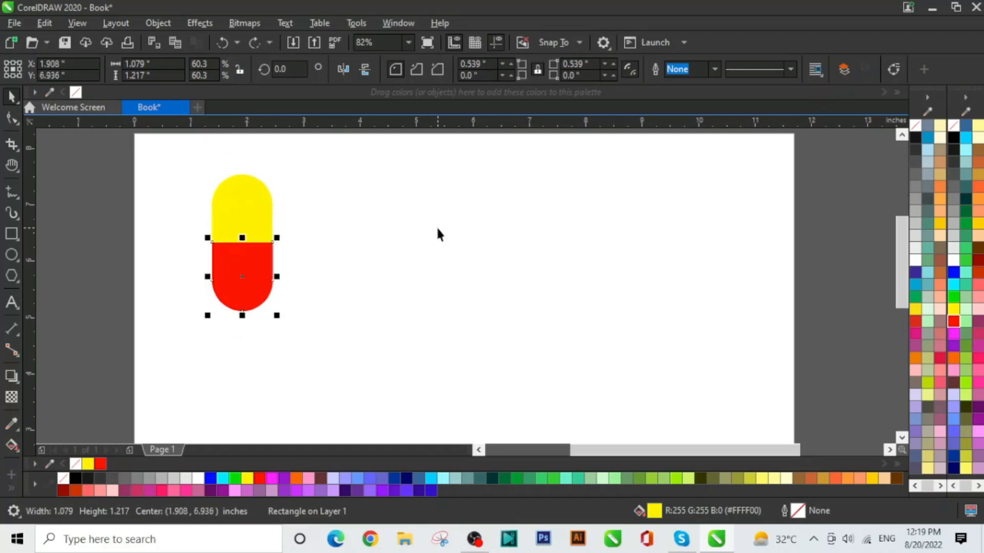
pyautogui.click(398, 242)
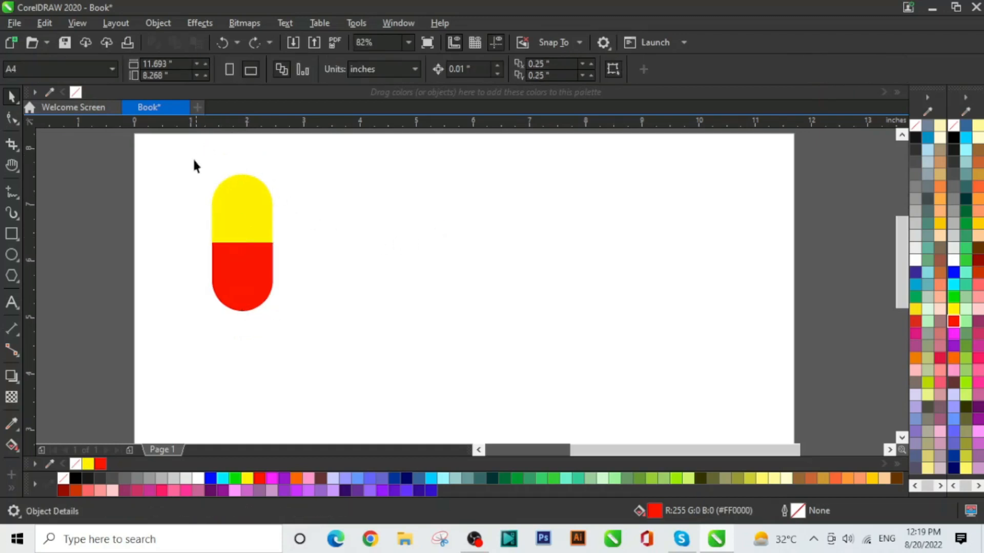
# - Move both capsule halves together to the page's upper-right corner and group them
pyautogui.moveTo(194, 165); pyautogui.dragTo(303, 329)
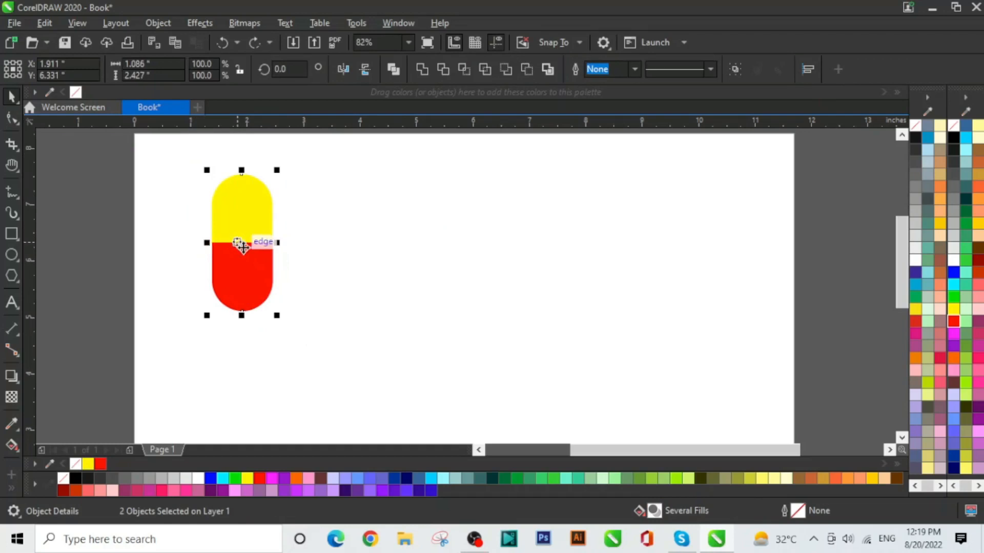
pyautogui.moveTo(239, 243); pyautogui.dragTo(733, 220)
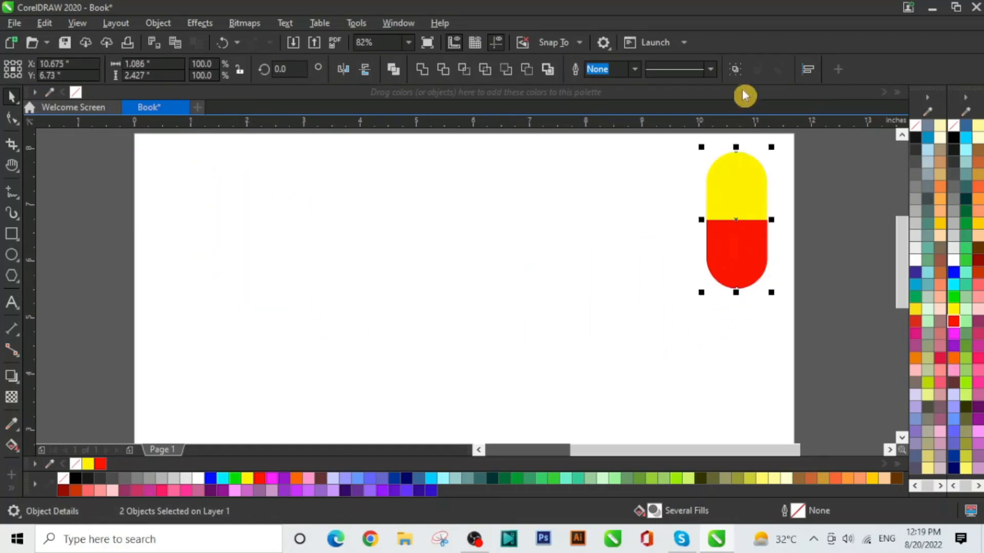
pyautogui.click(736, 68)
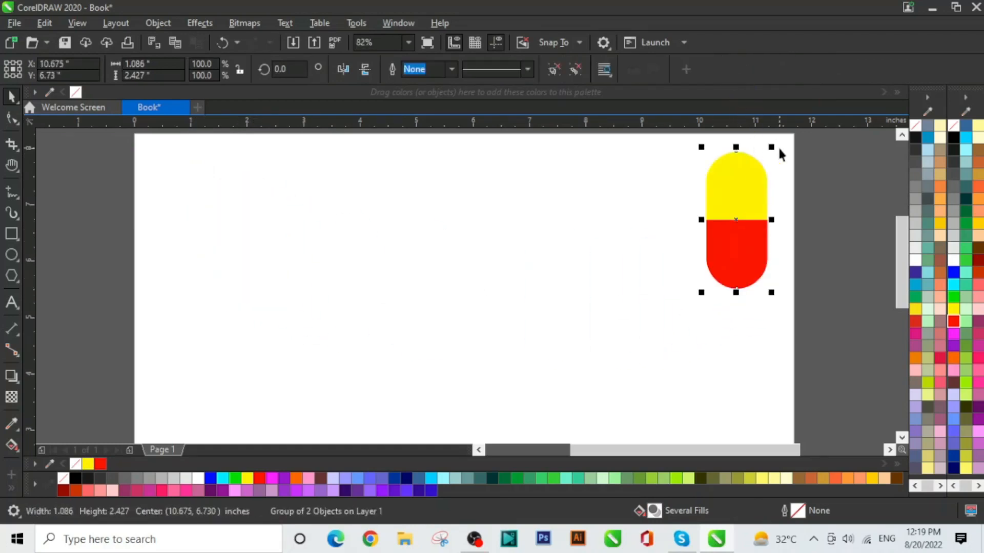
pyautogui.click(633, 257)
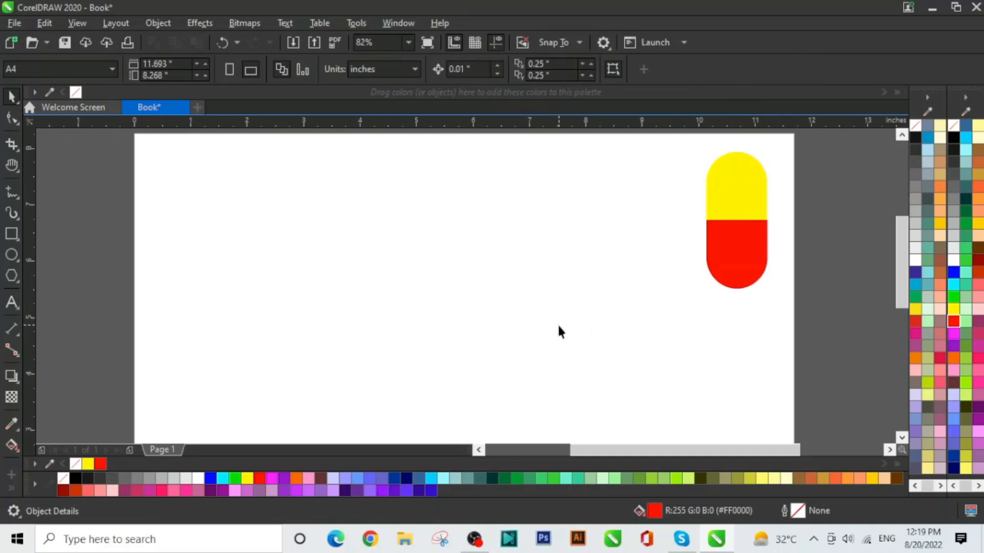
# - Draw a circle about 1.94 by 1.96 inches on the left part of the page, with no fill and a black outline
pyautogui.click(12, 259)
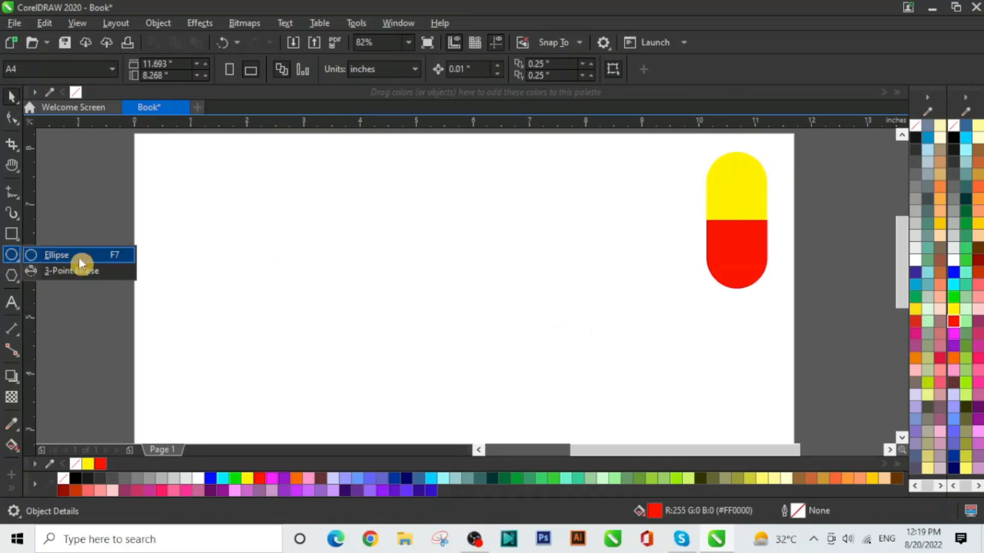
pyautogui.click(13, 260)
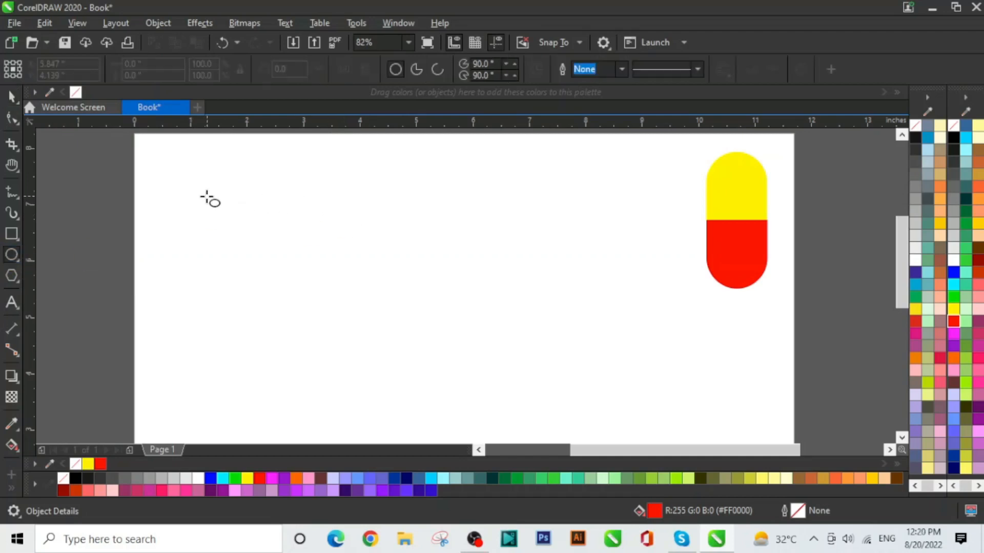
pyautogui.moveTo(203, 198); pyautogui.dragTo(312, 309)
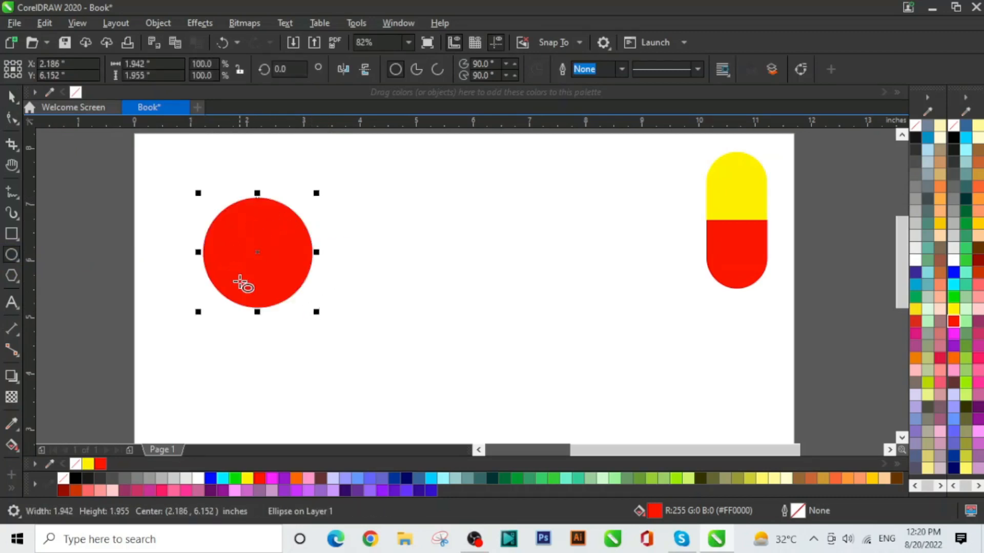
pyautogui.click(76, 465)
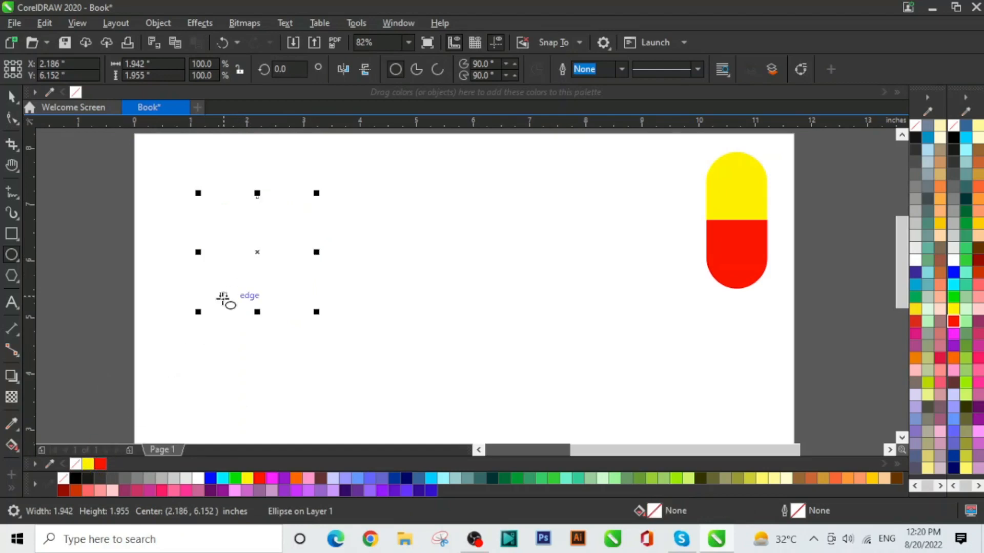
pyautogui.rightClick(77, 480)
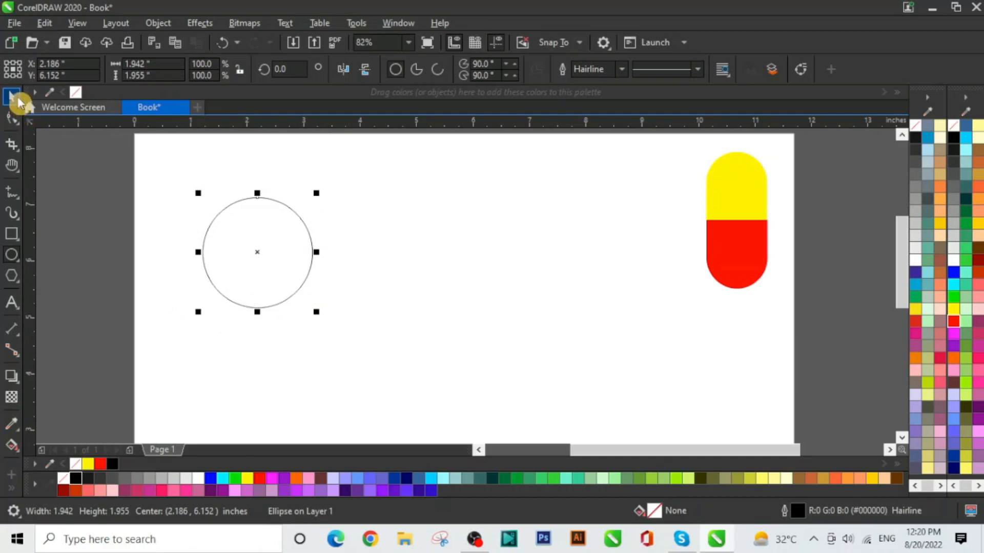
# - Place two copies of the unfilled circle in a row to its right
pyautogui.click(11, 96)
pyautogui.moveTo(258, 253); pyautogui.dragTo(526, 263)
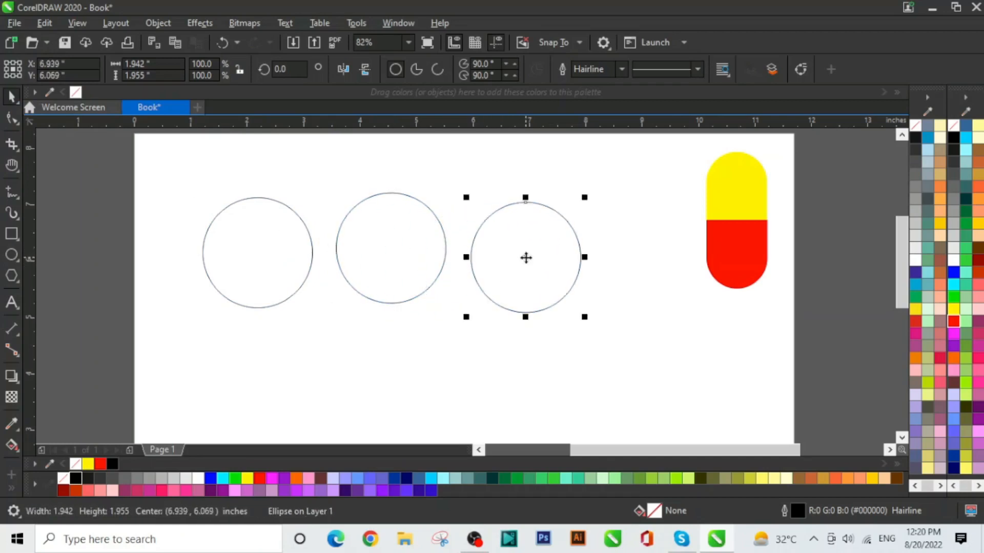
# - Convert the first circle into a pie shape and the middle circle into an arc
pyautogui.click(255, 252)
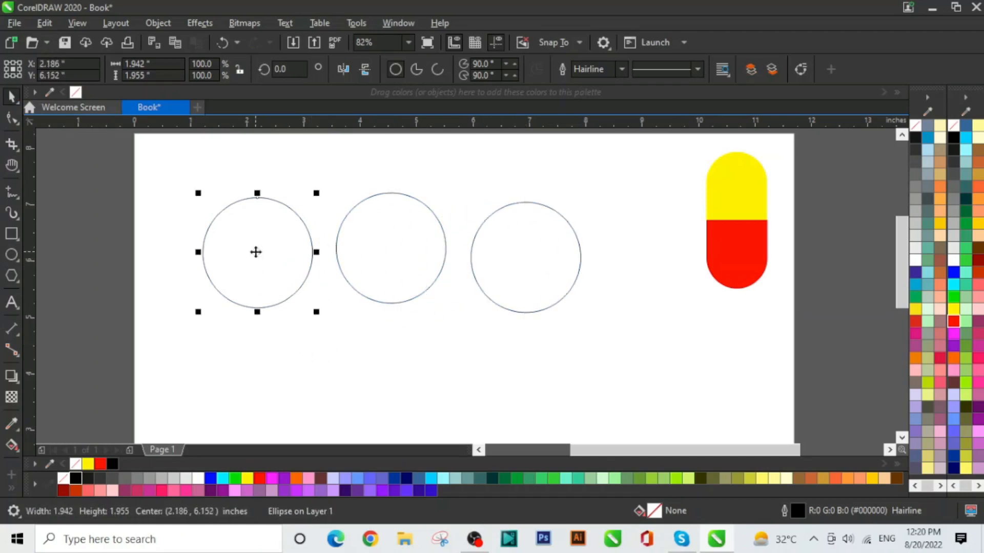
pyautogui.click(421, 71)
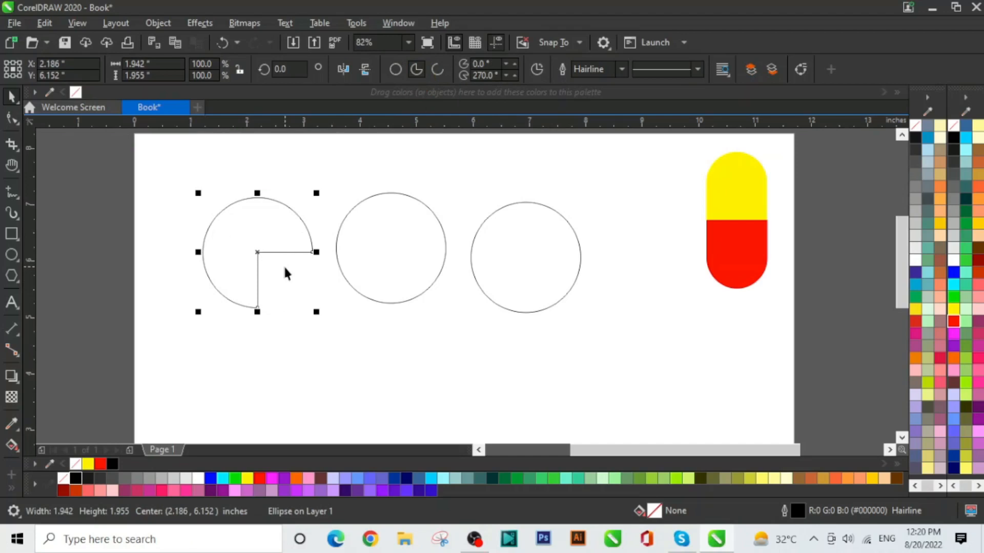
pyautogui.click(444, 249)
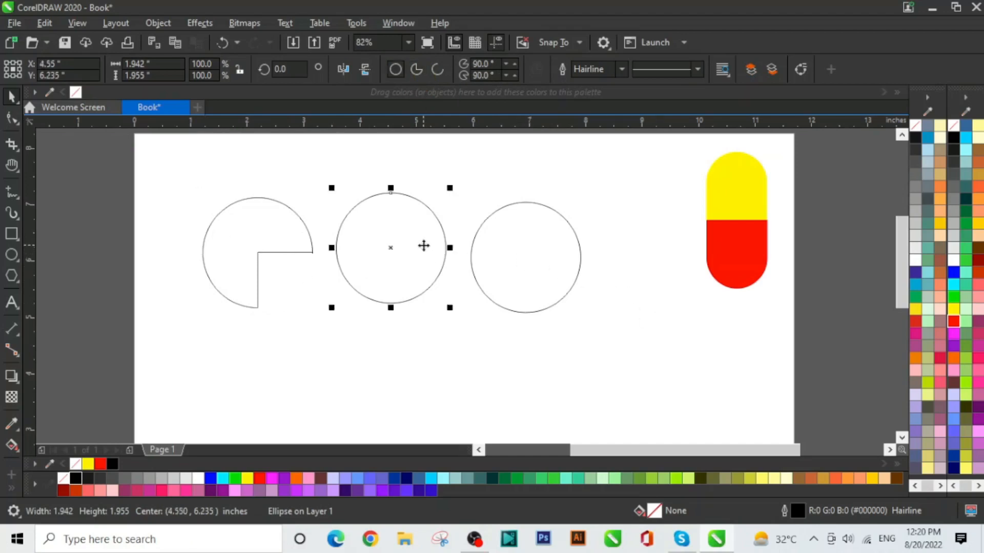
pyautogui.click(444, 72)
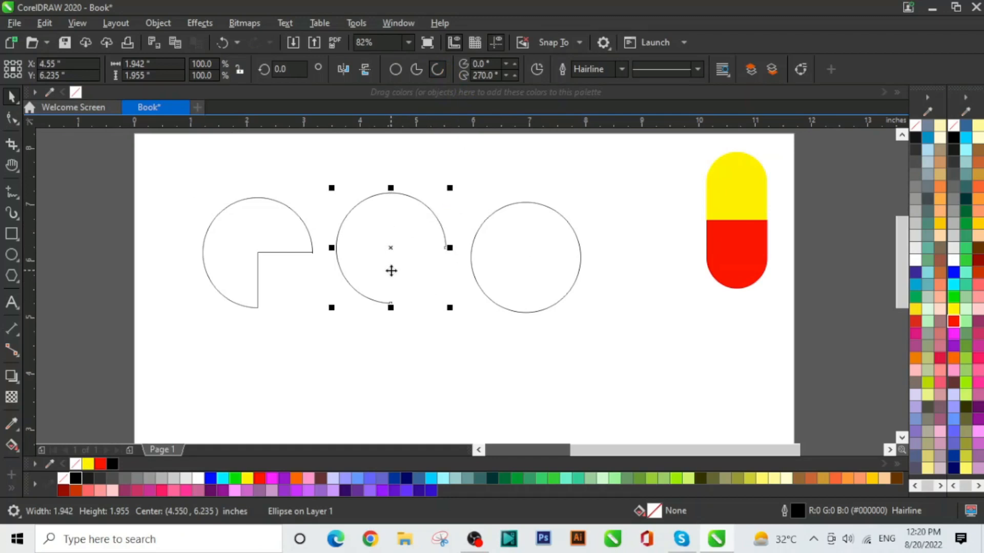
# - Reshape the first pie into a closed half-circle running from 90 to 270 degrees using the Shape tool
pyautogui.click(250, 228)
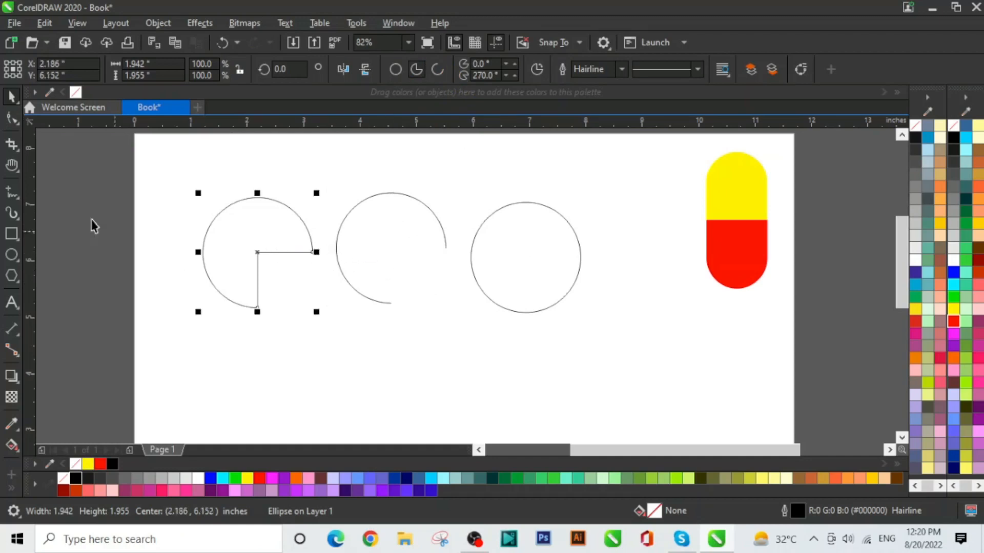
pyautogui.click(12, 121)
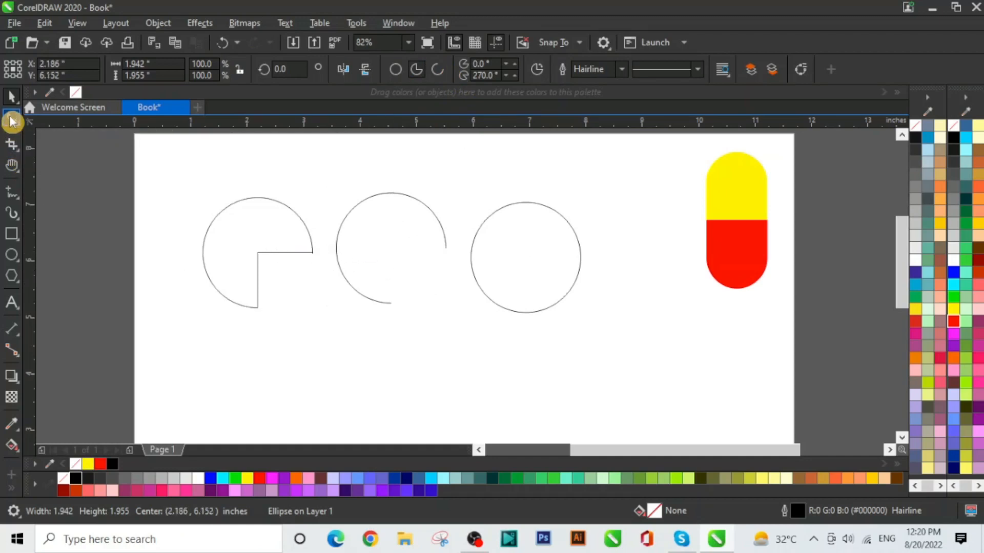
pyautogui.click(313, 252)
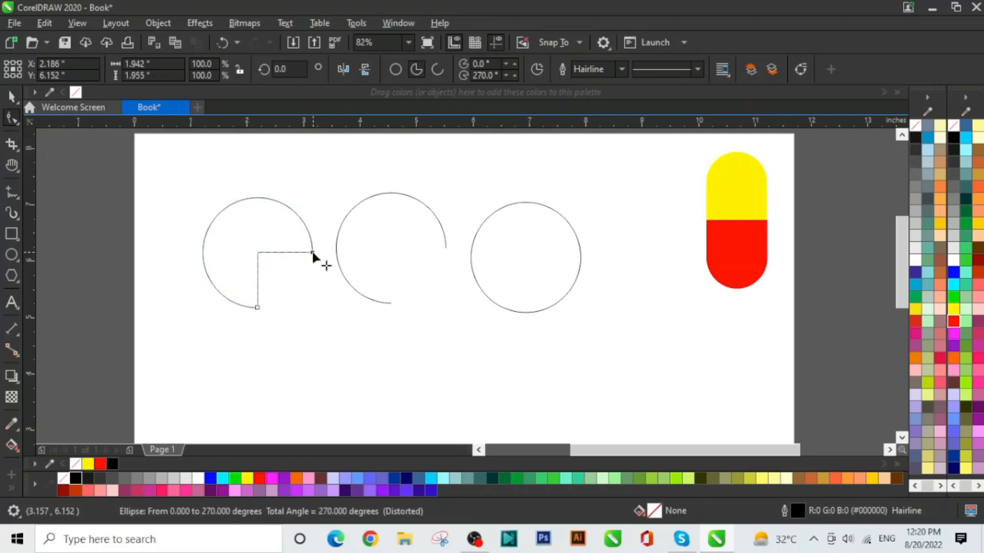
pyautogui.moveTo(312, 252); pyautogui.dragTo(263, 185)
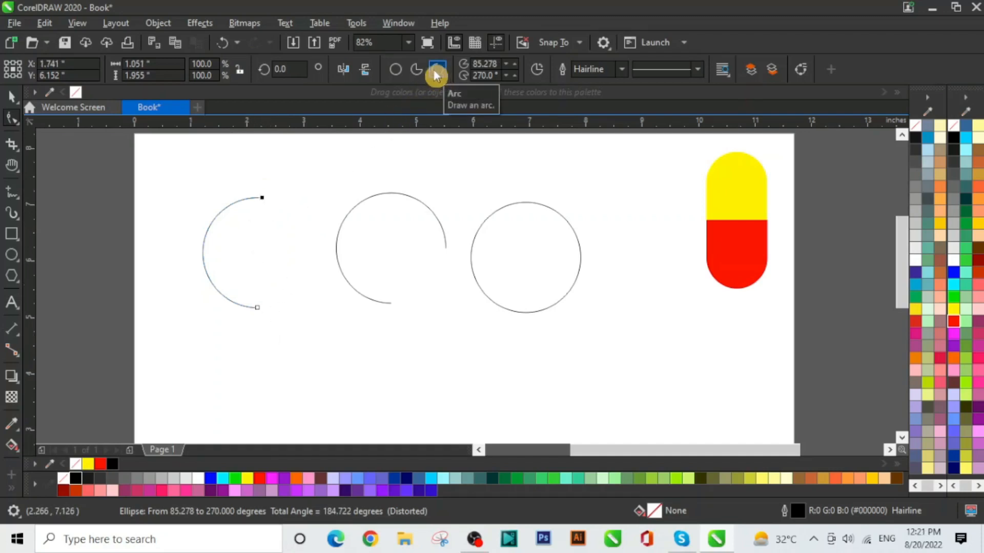
pyautogui.click(416, 69)
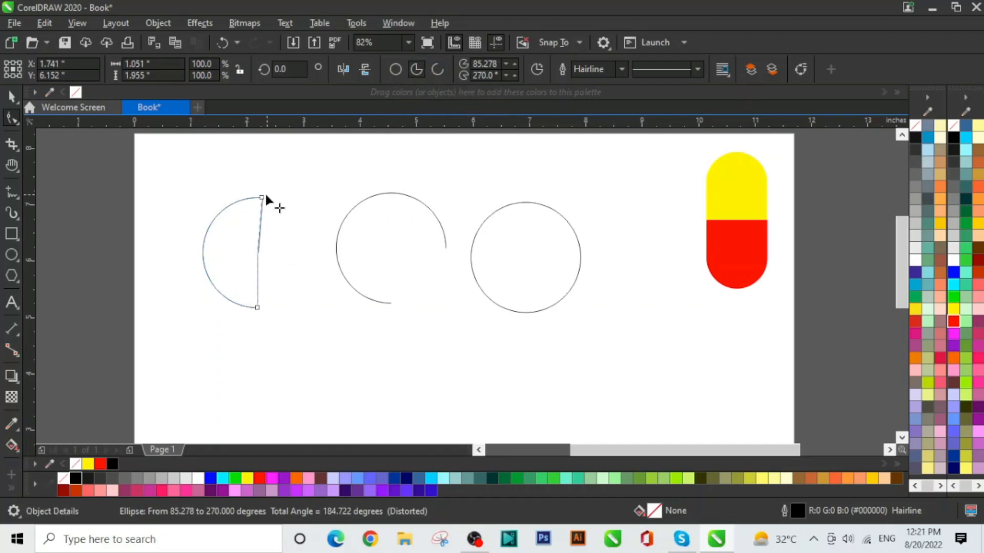
pyautogui.moveTo(263, 199); pyautogui.dragTo(257, 197)
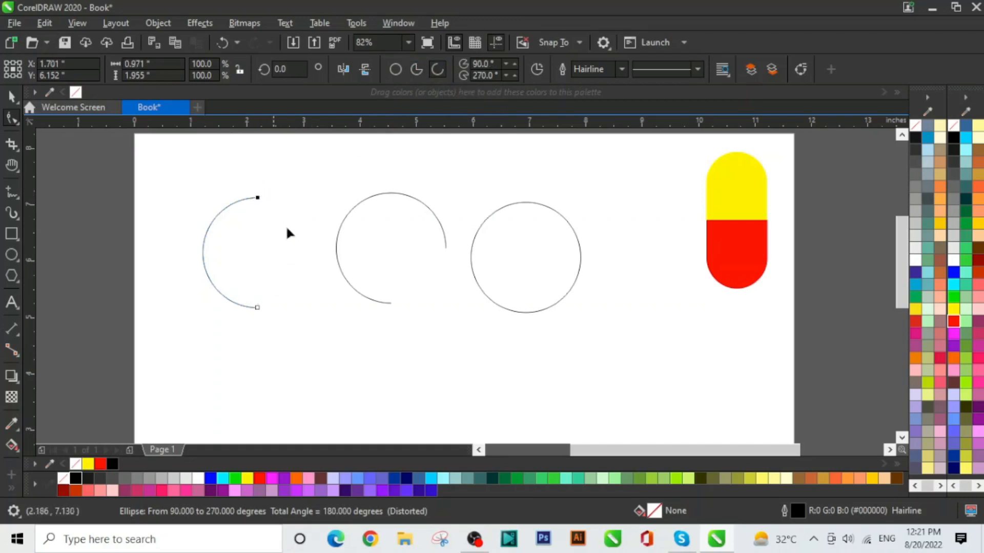
pyautogui.click(417, 72)
pyautogui.click(12, 96)
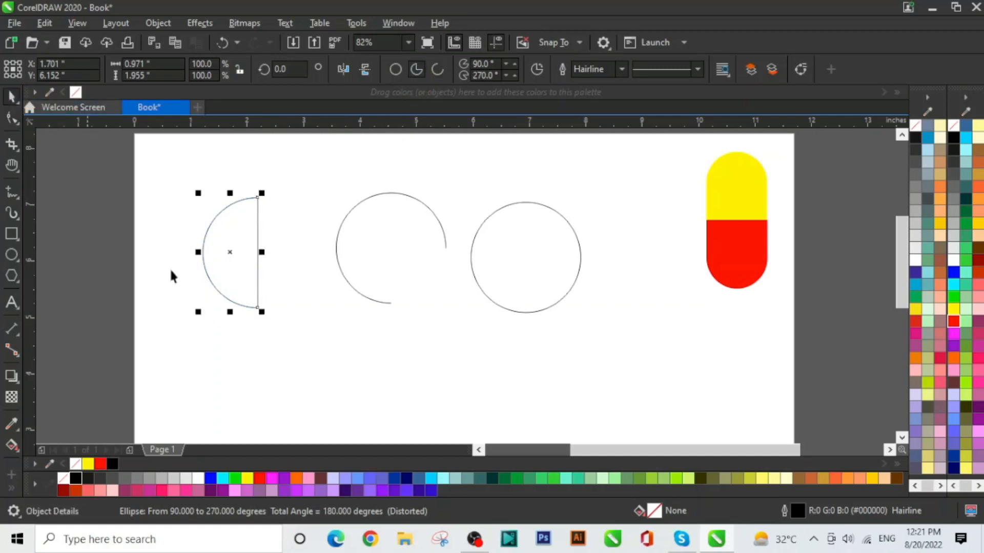
pyautogui.click(283, 286)
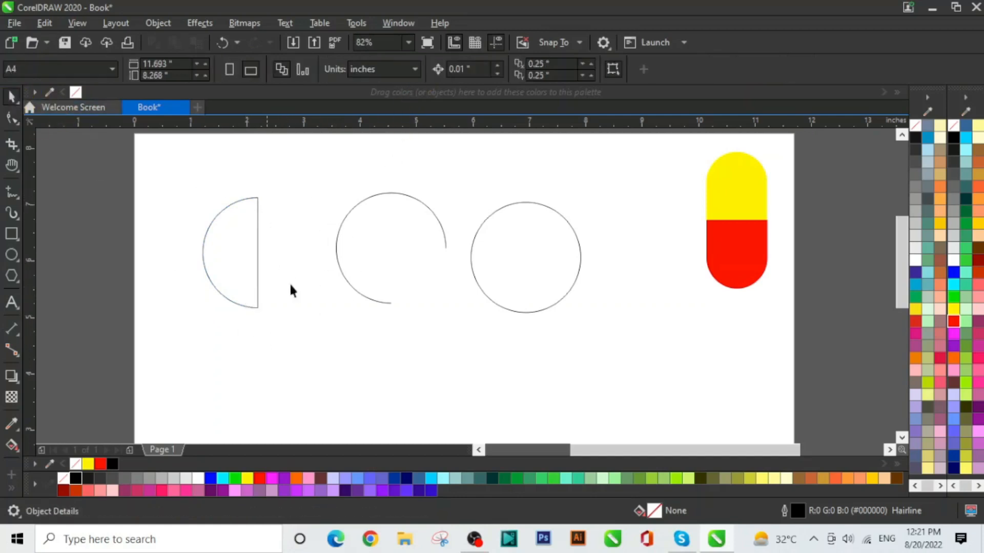
# - Reshape the middle arc into a pie wedge from about 166 to 270 degrees, and convert the third circle into an arc
pyautogui.click(422, 228)
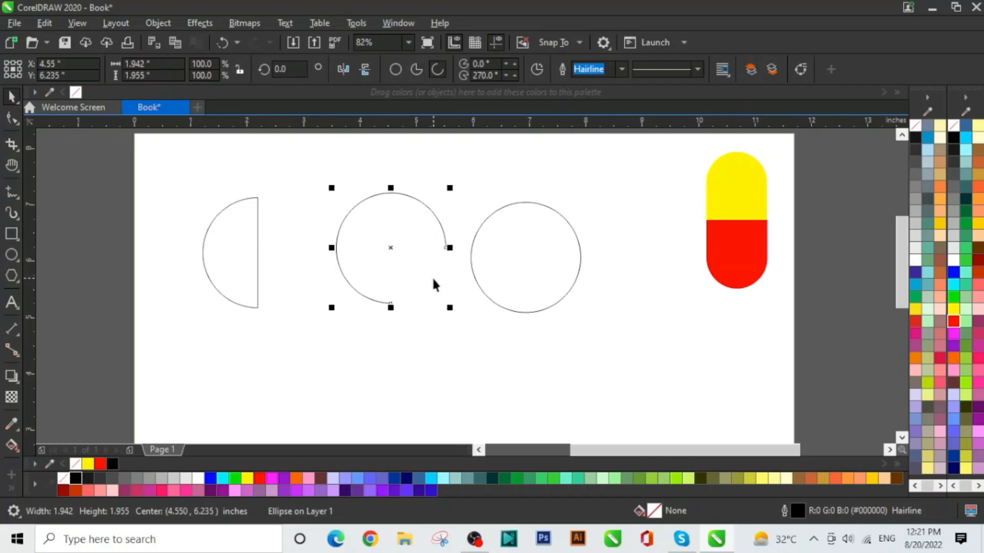
pyautogui.click(13, 119)
pyautogui.moveTo(446, 248); pyautogui.dragTo(340, 236)
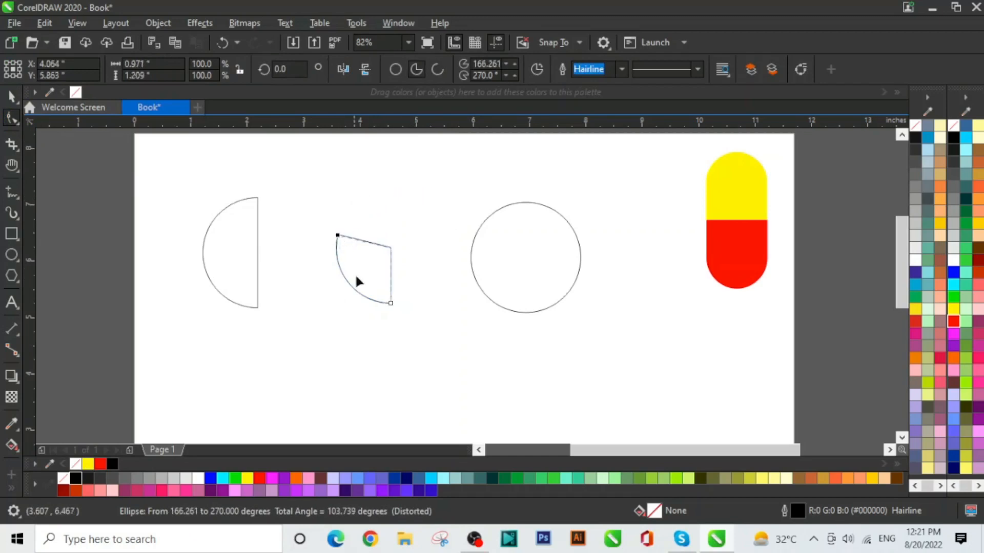
pyautogui.click(11, 98)
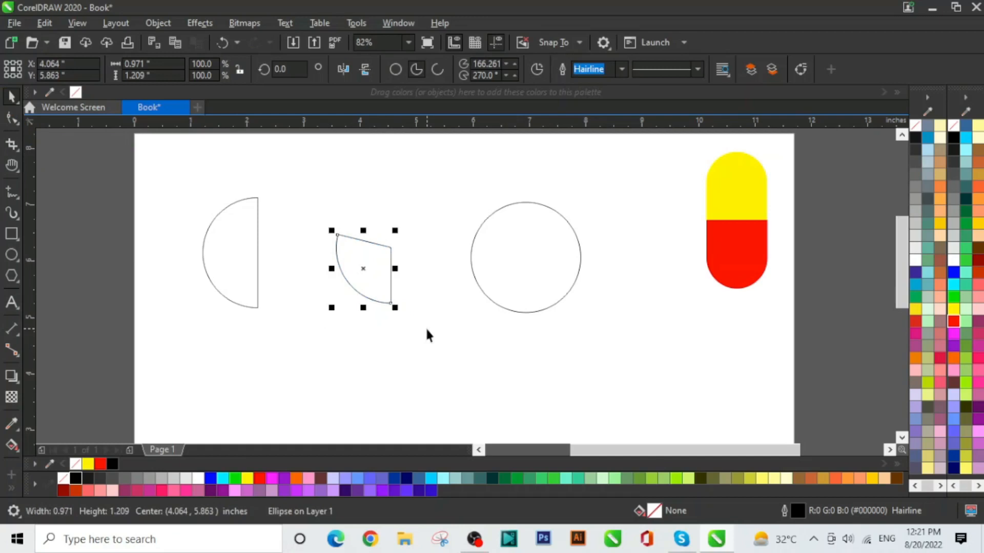
pyautogui.click(512, 276)
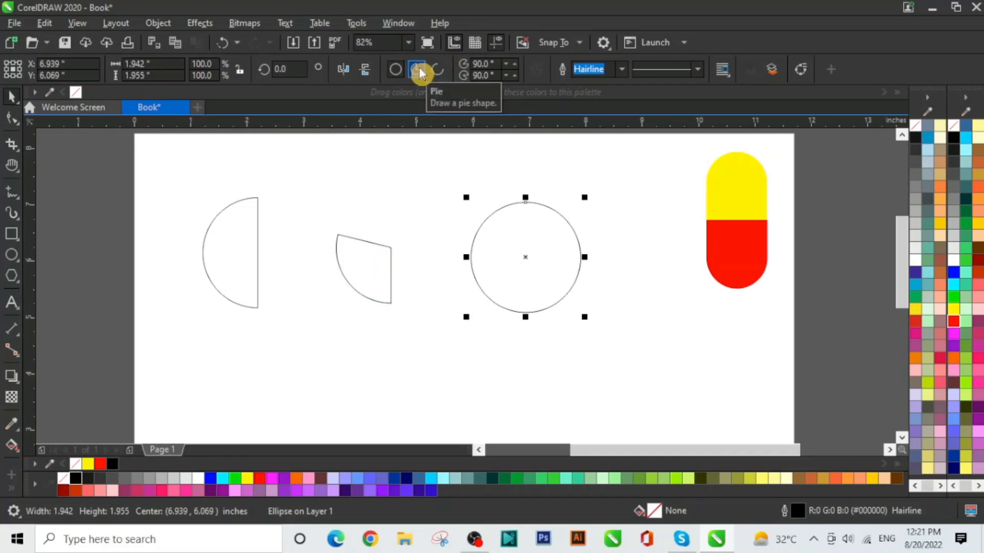
pyautogui.click(438, 71)
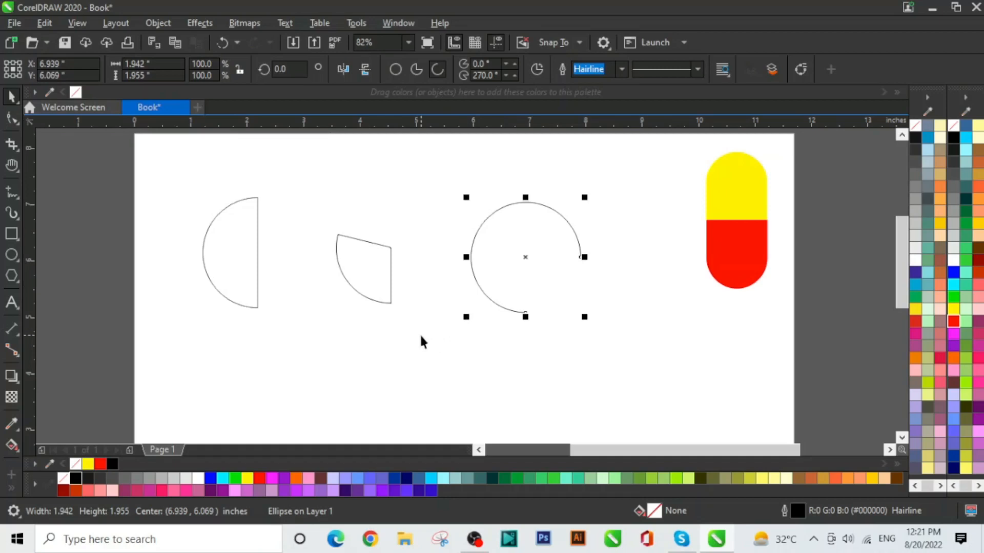
# - Fill the half-circle with blue and mirror it horizontally
pyautogui.click(233, 254)
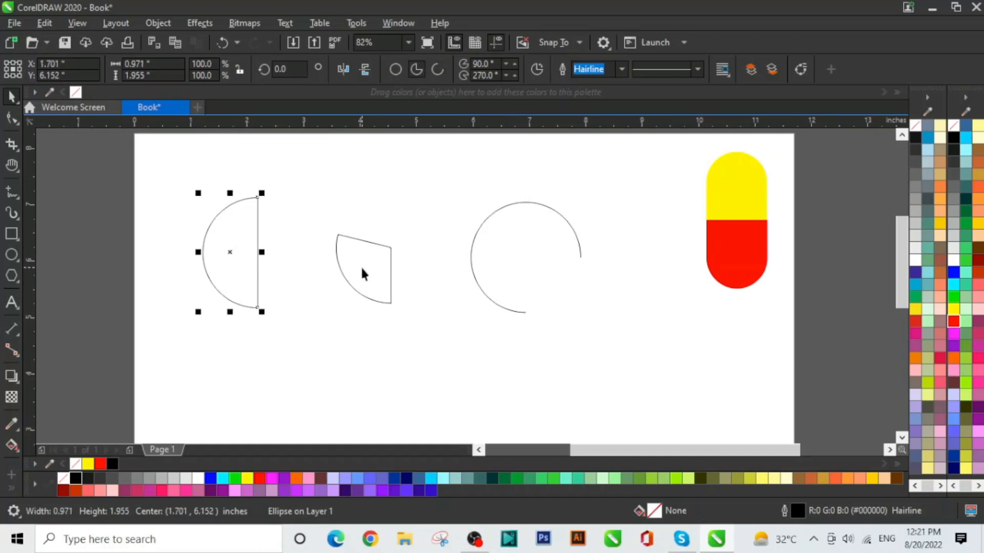
pyautogui.click(953, 272)
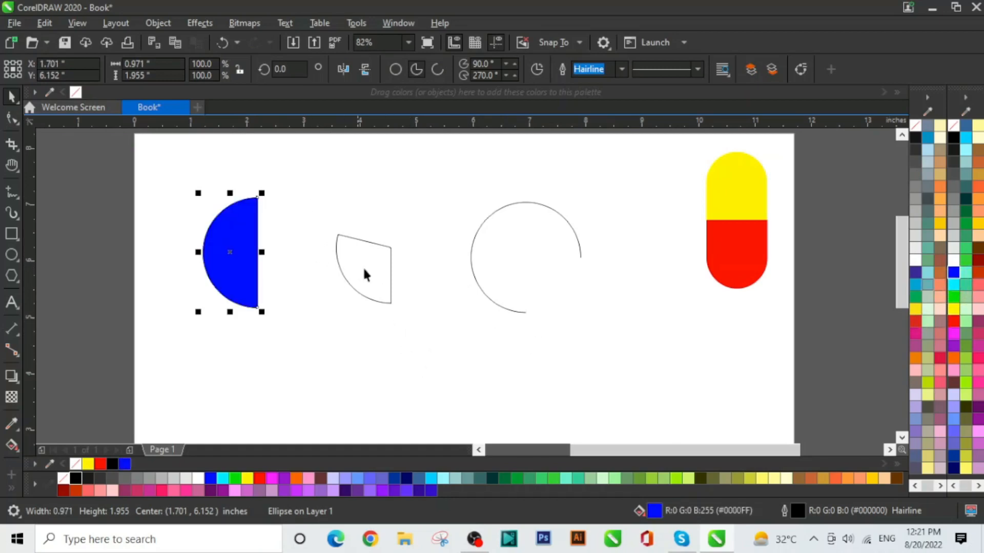
pyautogui.click(375, 96)
pyautogui.click(349, 69)
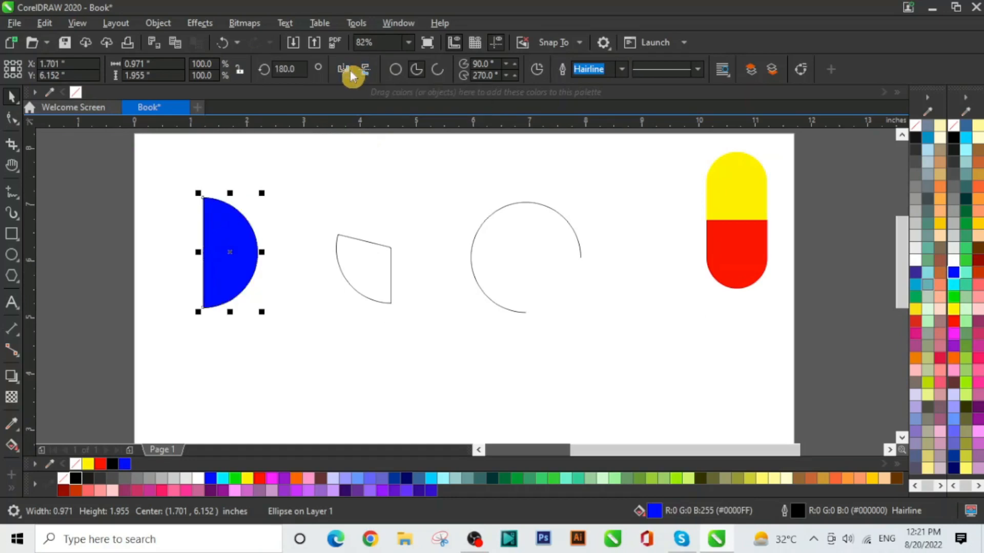
# - Duplicate the blue half-circle, mirroring one of the two horizontally and joining their flat sides into a full circle
pyautogui.moveTo(234, 251)
pyautogui.mouseDown()
pyautogui.moveTo(284, 262)
pyautogui.moveTo(226, 262)
pyautogui.mouseUp()
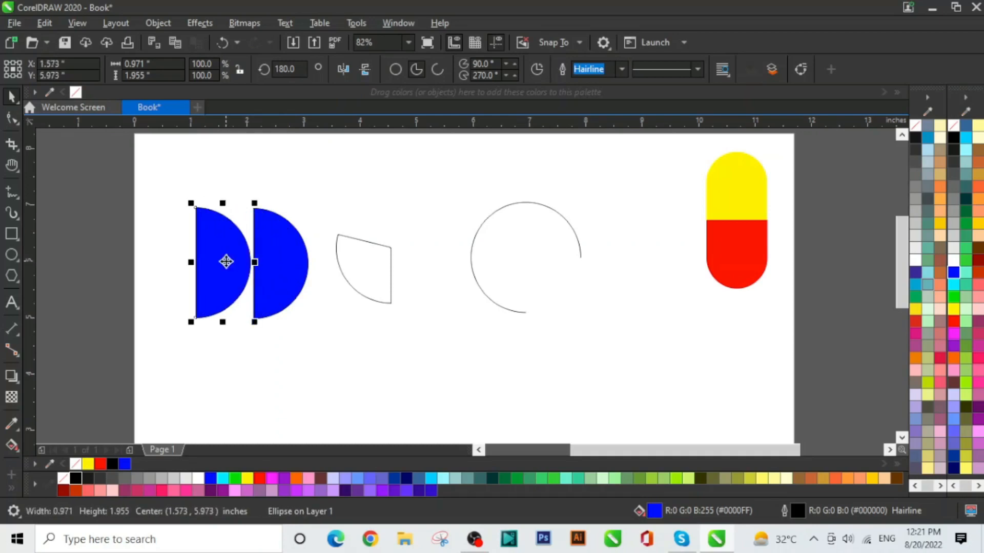
pyautogui.click(344, 68)
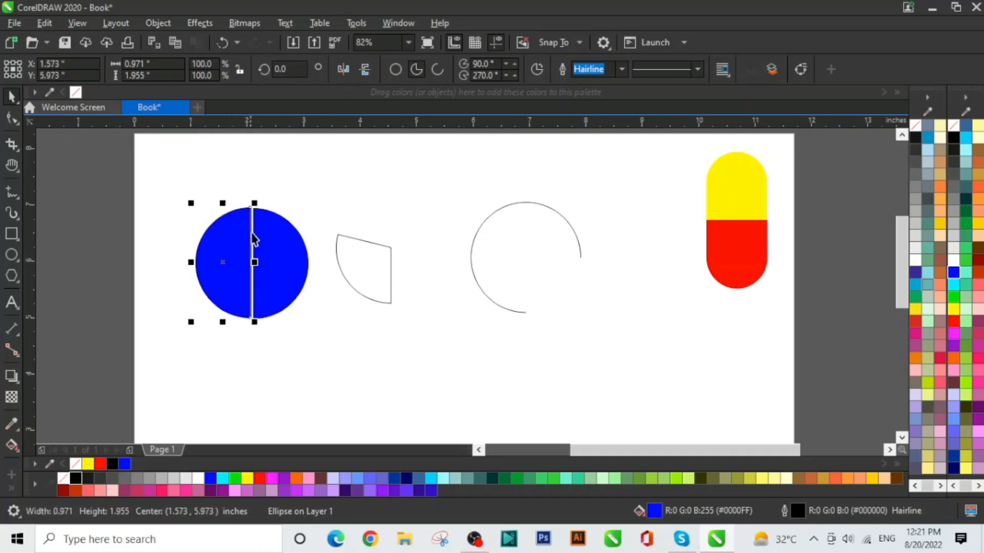
pyautogui.moveTo(226, 243); pyautogui.dragTo(238, 260)
pyautogui.click(352, 349)
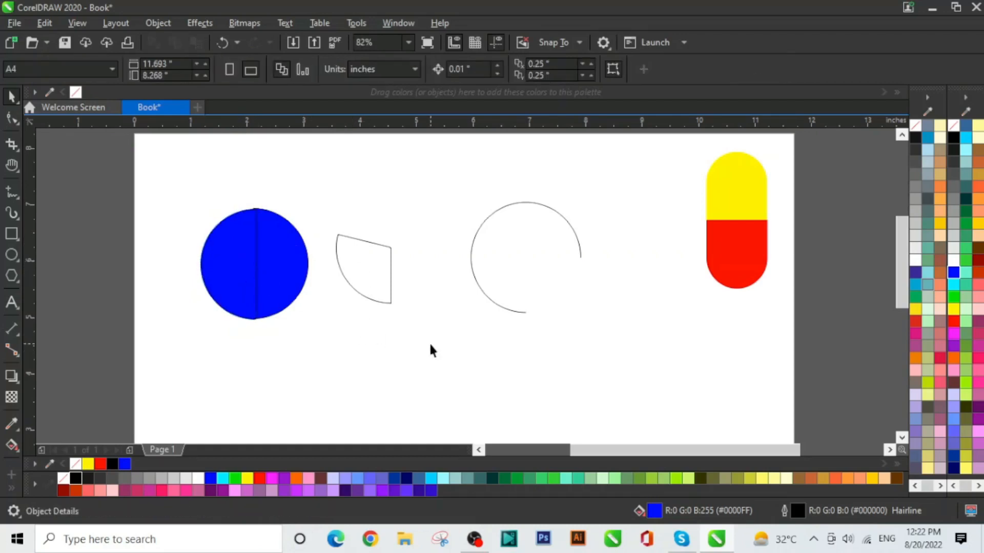
# - Move the pie wedge below the open arc and pull the right half-circle away from the blue circle
pyautogui.moveTo(373, 280); pyautogui.dragTo(519, 363)
pyautogui.moveTo(293, 273); pyautogui.dragTo(365, 255)
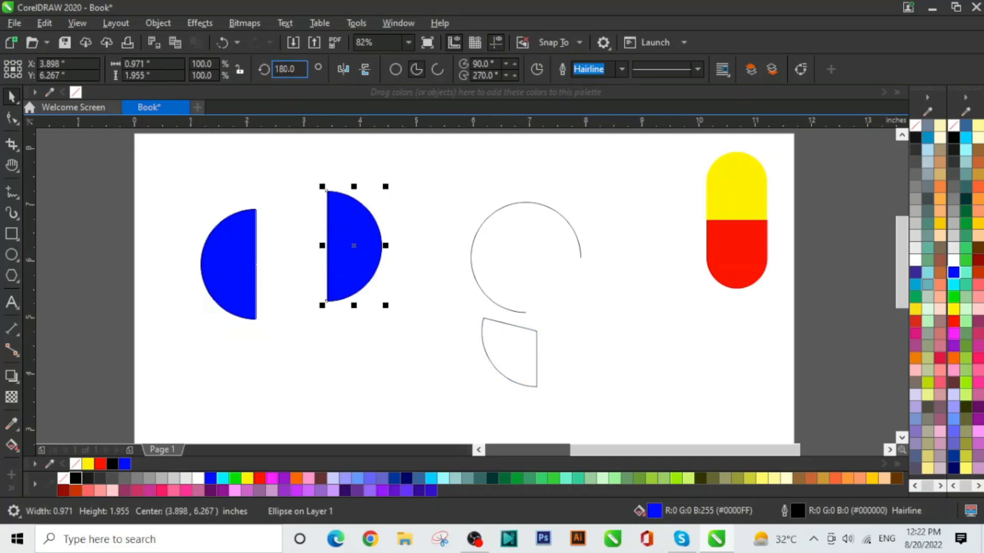
# - Rotate the right blue half-circle to 270 degrees and move it up above the level of the other half
pyautogui.moveTo(301, 70); pyautogui.dragTo(273, 70)
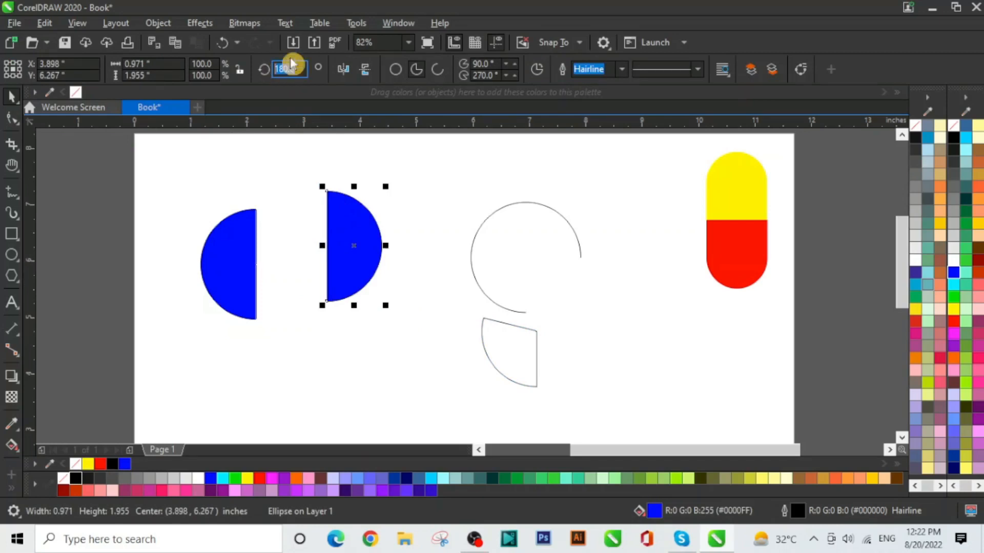
pyautogui.write('1')
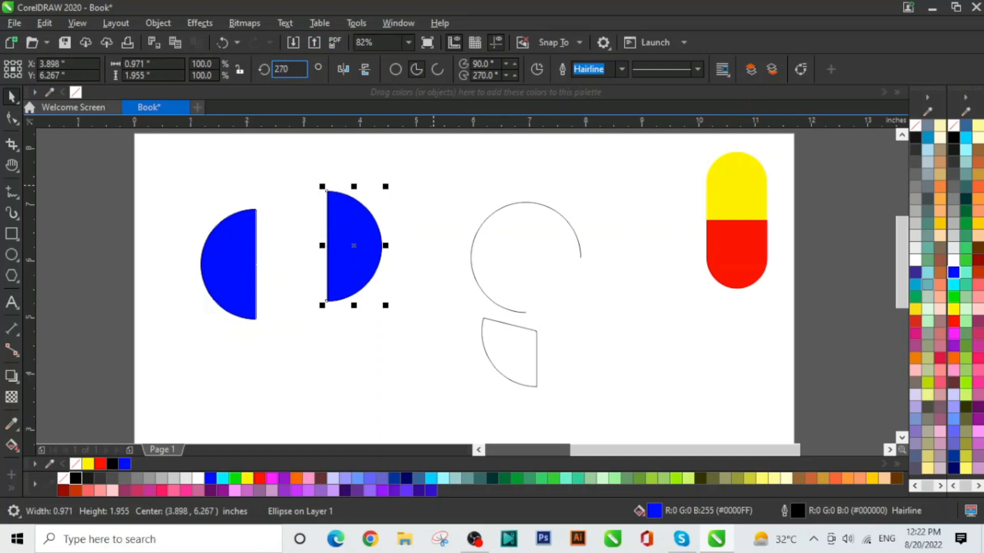
pyautogui.write('70')
pyautogui.press('Return')
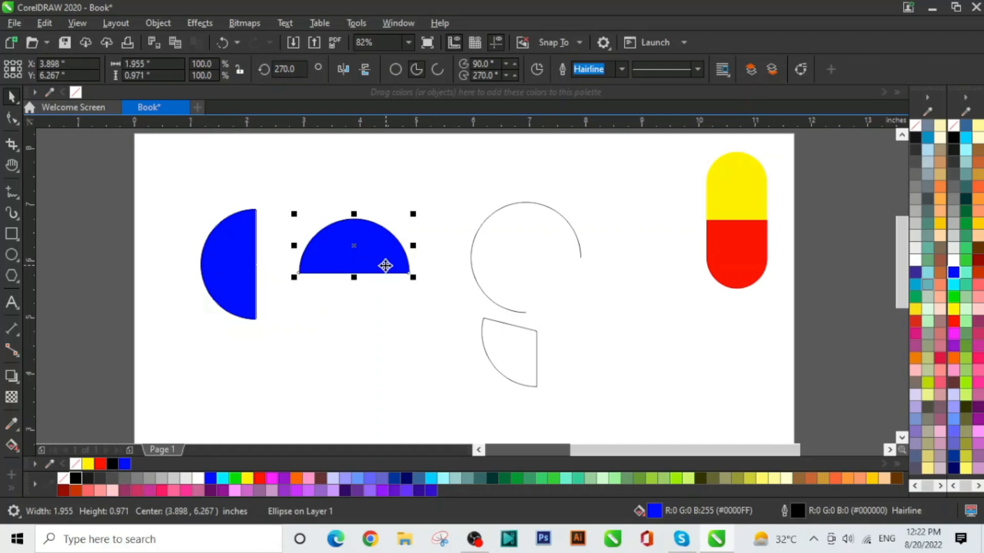
pyautogui.moveTo(375, 258); pyautogui.dragTo(368, 216)
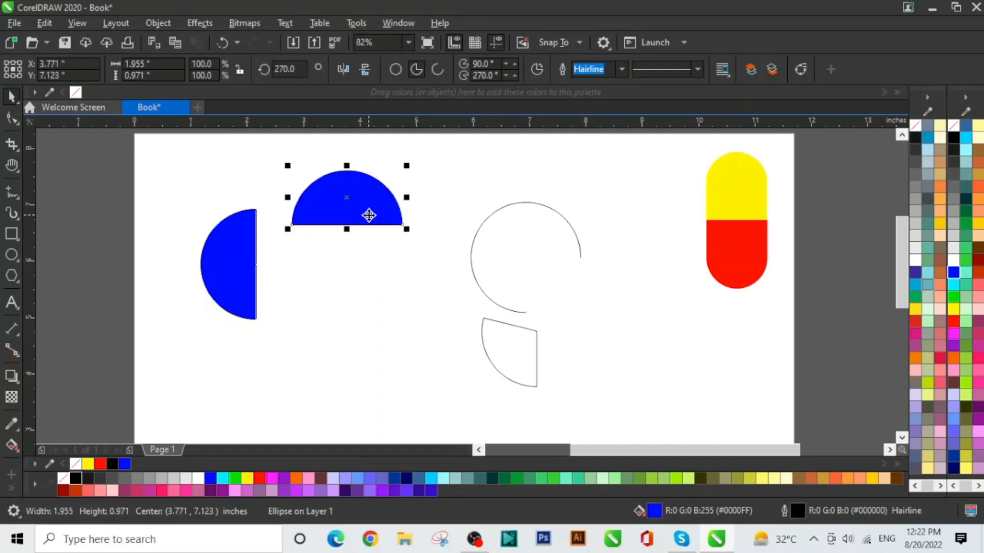
# - Try out vertical mirroring on the rotated blue half-circle by flipping it back and forth
pyautogui.click(364, 69)
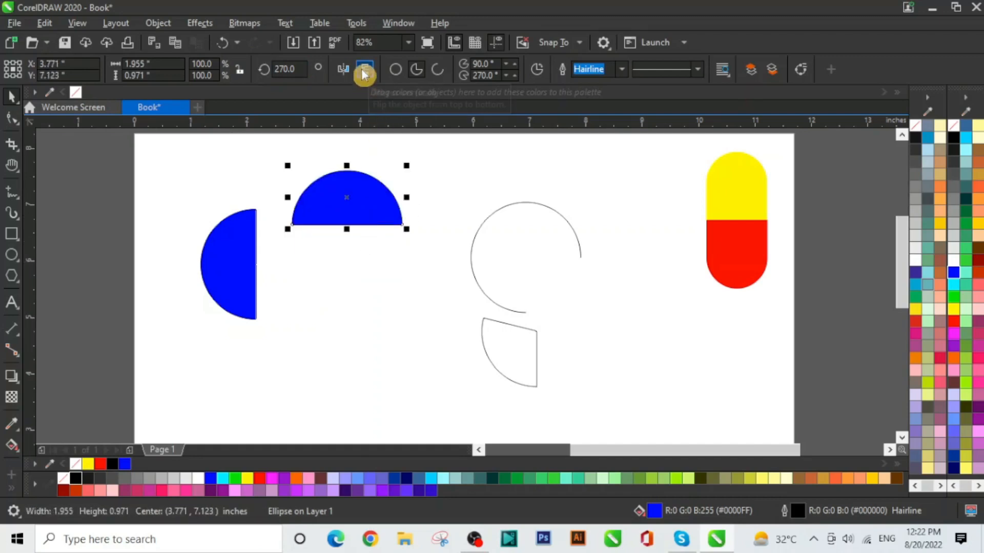
pyautogui.click(362, 70)
pyautogui.click(362, 70)
pyautogui.click(363, 76)
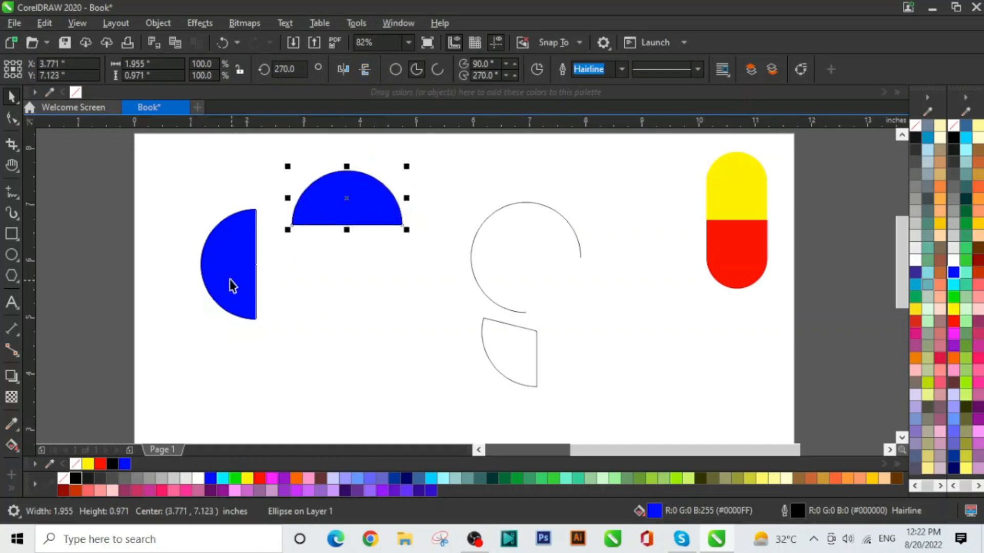
# - Try out horizontal mirroring on the left blue half-circle by flipping it back and forth, and deselect it
pyautogui.click(229, 277)
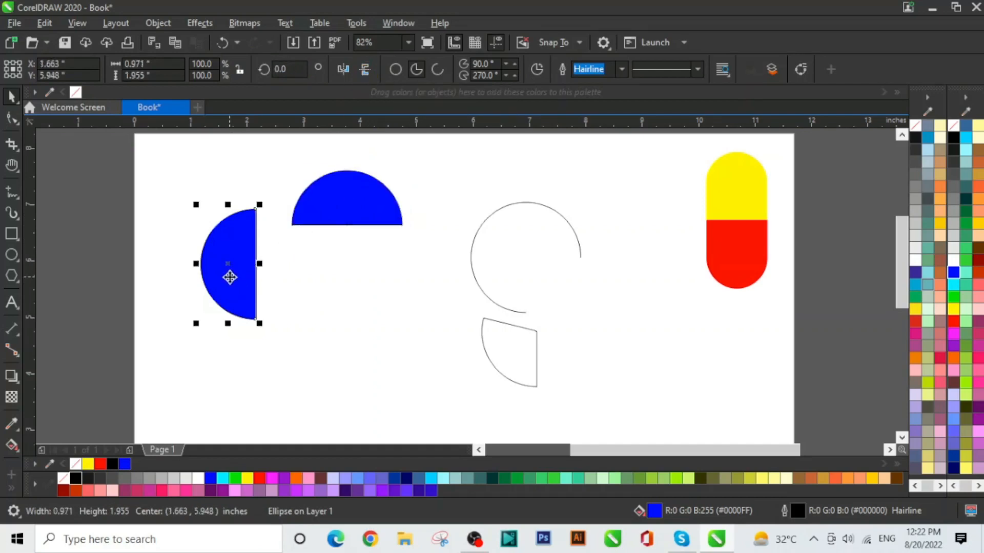
pyautogui.click(344, 70)
pyautogui.click(344, 70)
pyautogui.click(344, 69)
pyautogui.click(344, 70)
pyautogui.click(371, 323)
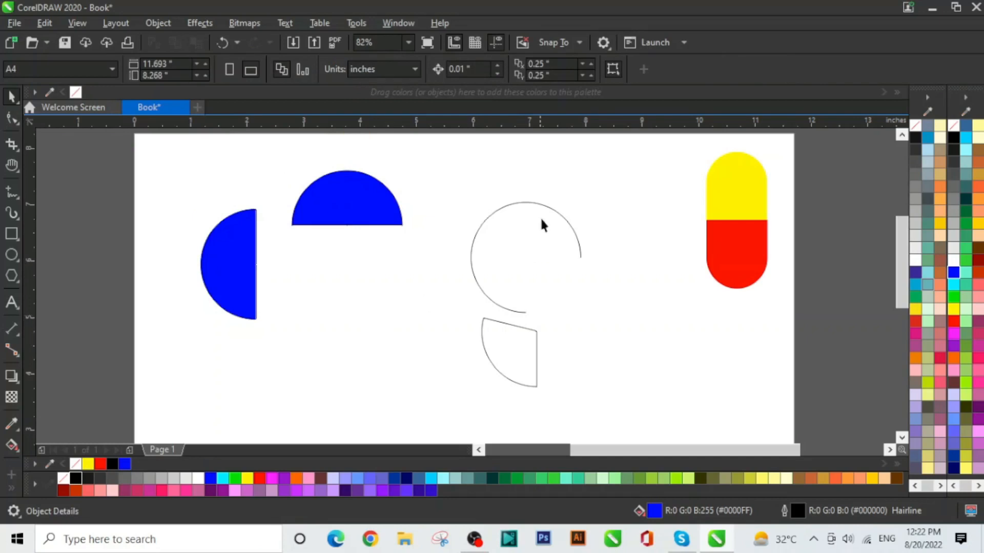
# - Thicken the outline of the open three-quarter arc to 8.0 pt
pyautogui.click(497, 209)
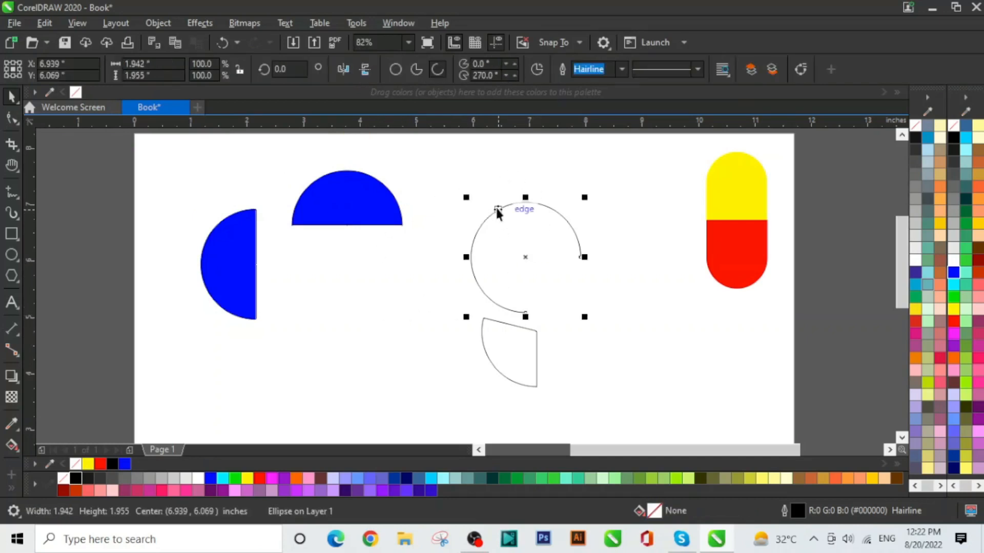
pyautogui.click(619, 74)
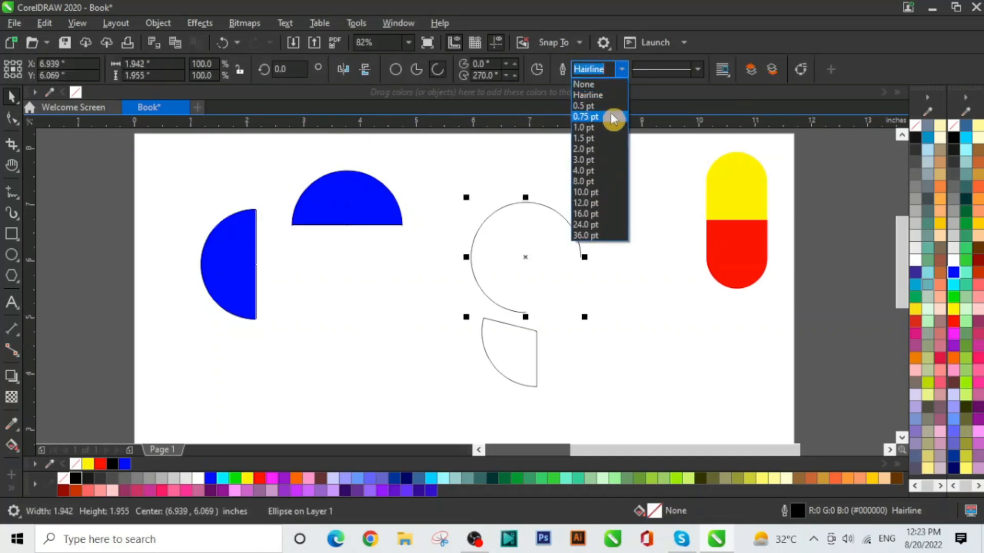
pyautogui.click(612, 108)
pyautogui.click(621, 71)
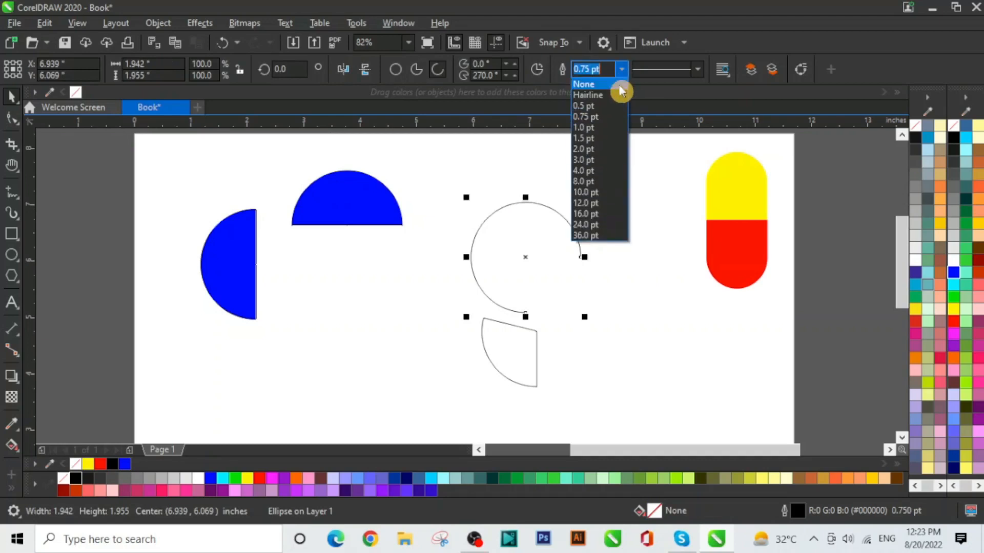
pyautogui.click(602, 145)
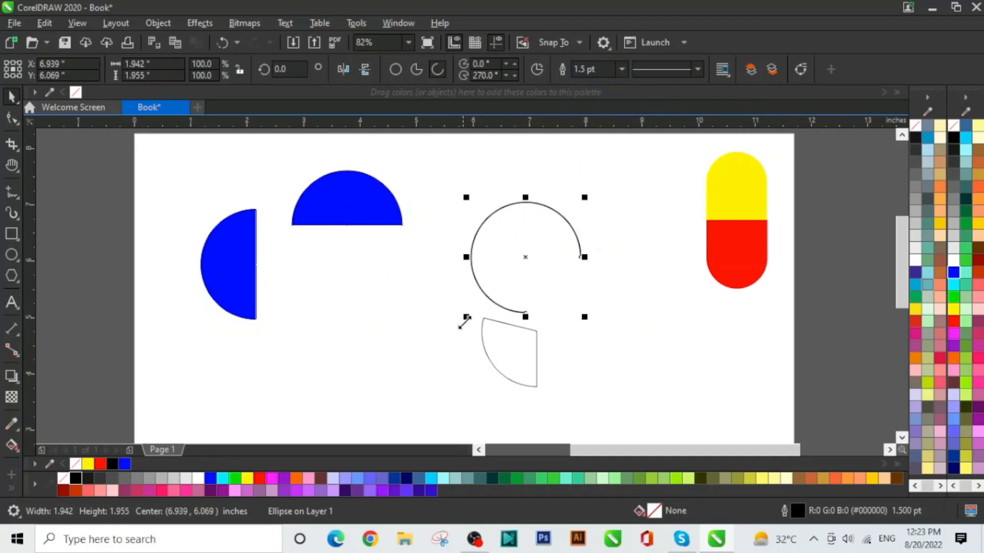
pyautogui.click(621, 69)
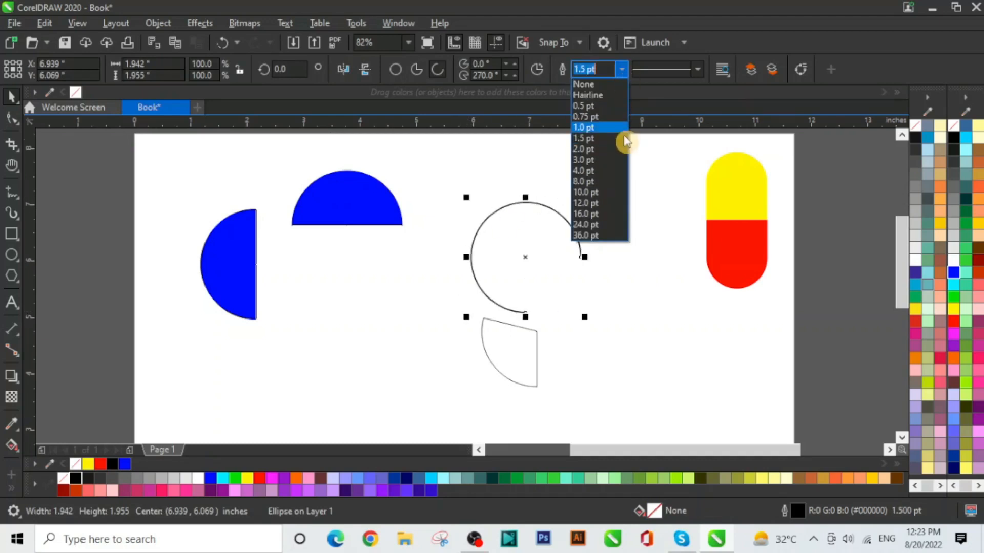
pyautogui.click(603, 180)
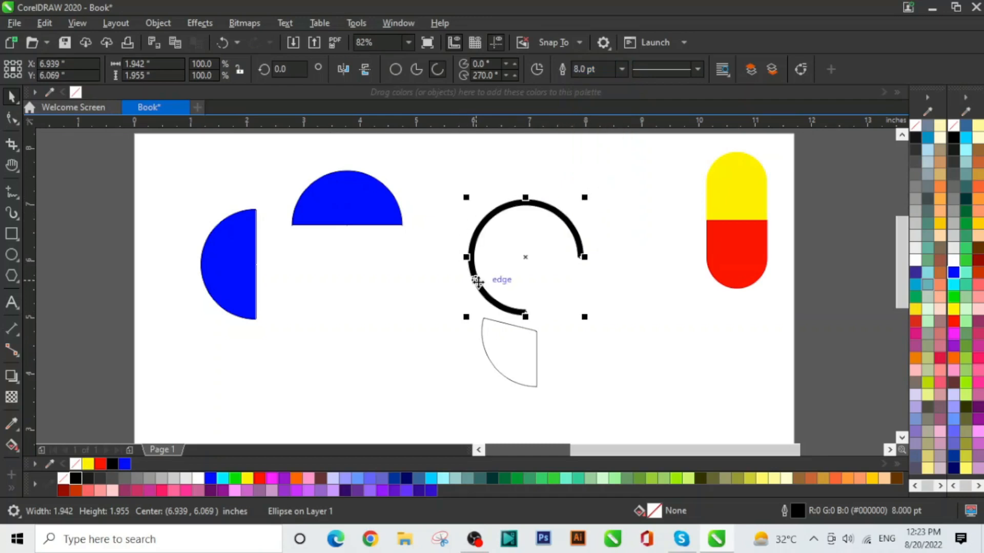
# - Set the pie wedge's outline width to 2.0 pt and move the thick arc up and right toward the capsule
pyautogui.click(537, 359)
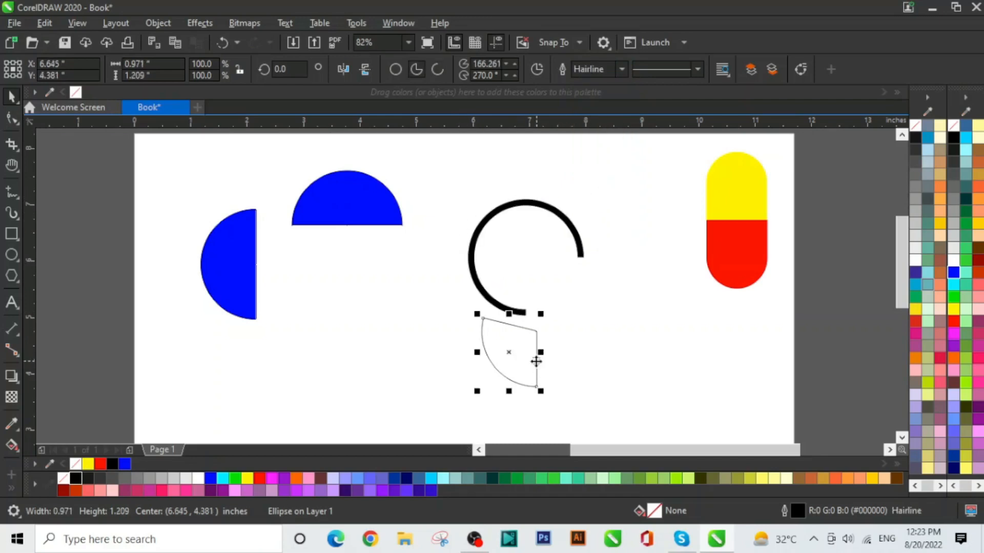
pyautogui.click(622, 71)
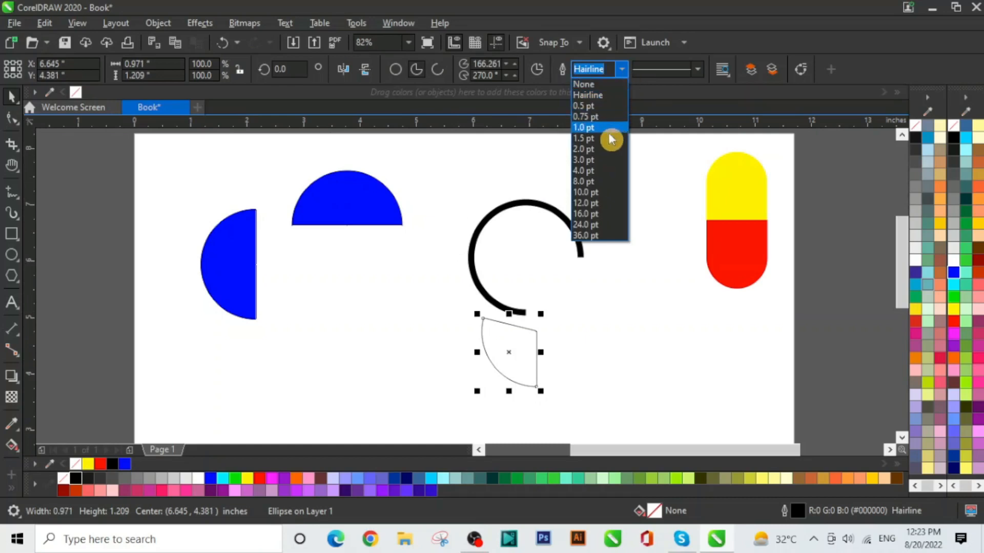
pyautogui.click(603, 153)
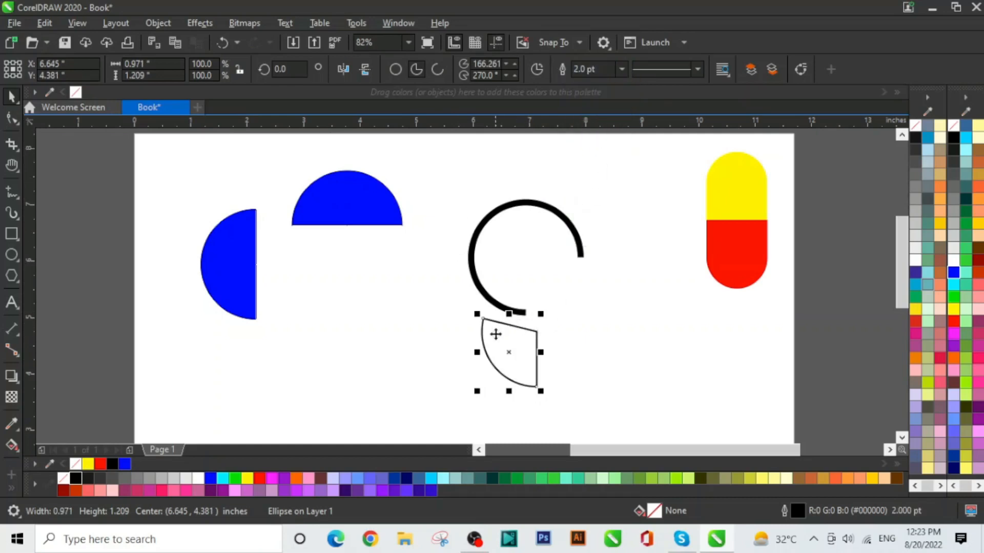
pyautogui.moveTo(543, 211); pyautogui.dragTo(605, 186)
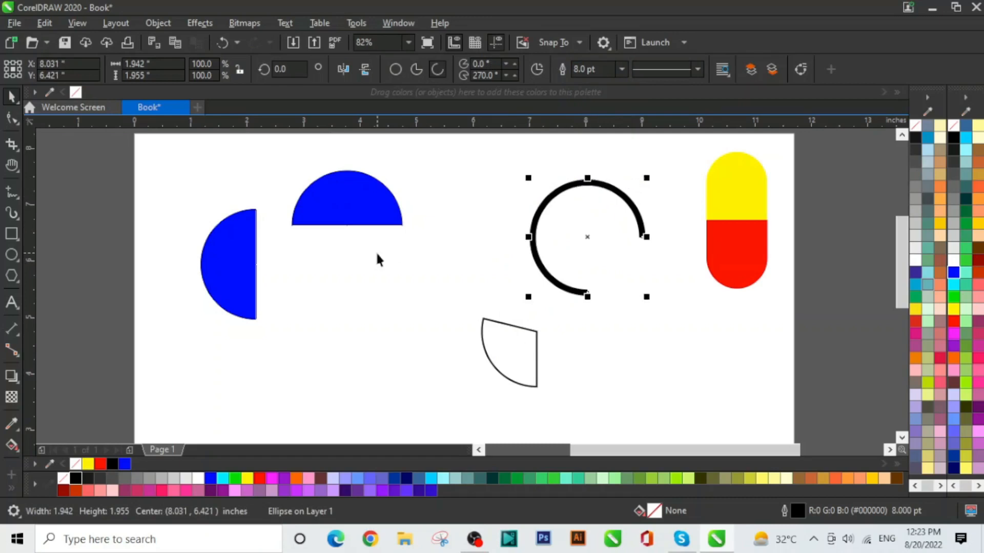
pyautogui.click(390, 305)
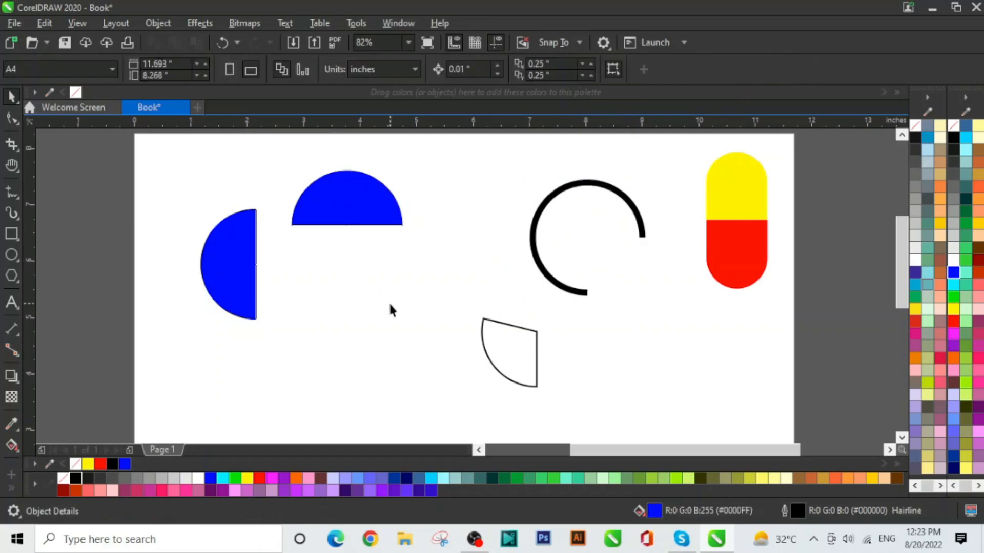
# - Set the outline width of the rotated blue half-circle to 4.0 pt
pyautogui.click(356, 208)
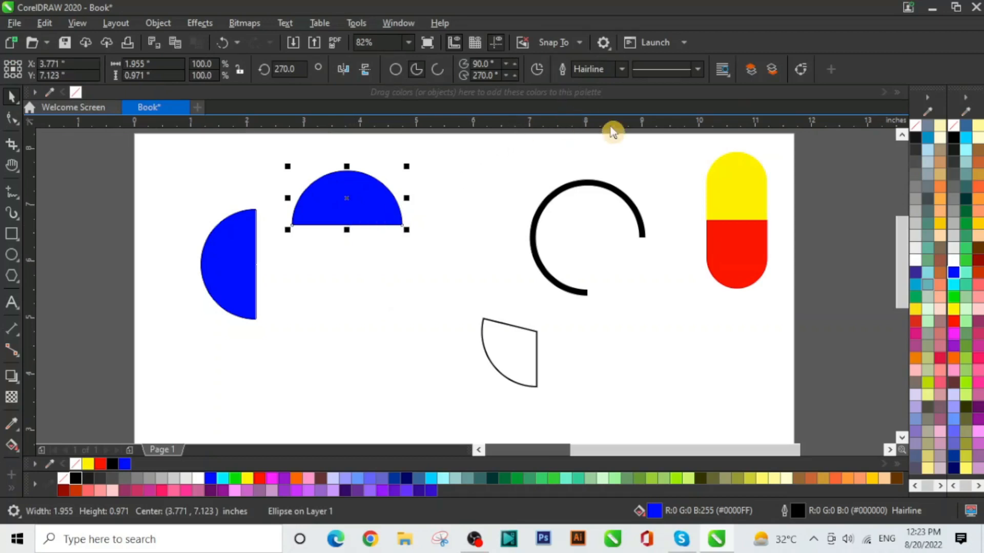
pyautogui.click(622, 69)
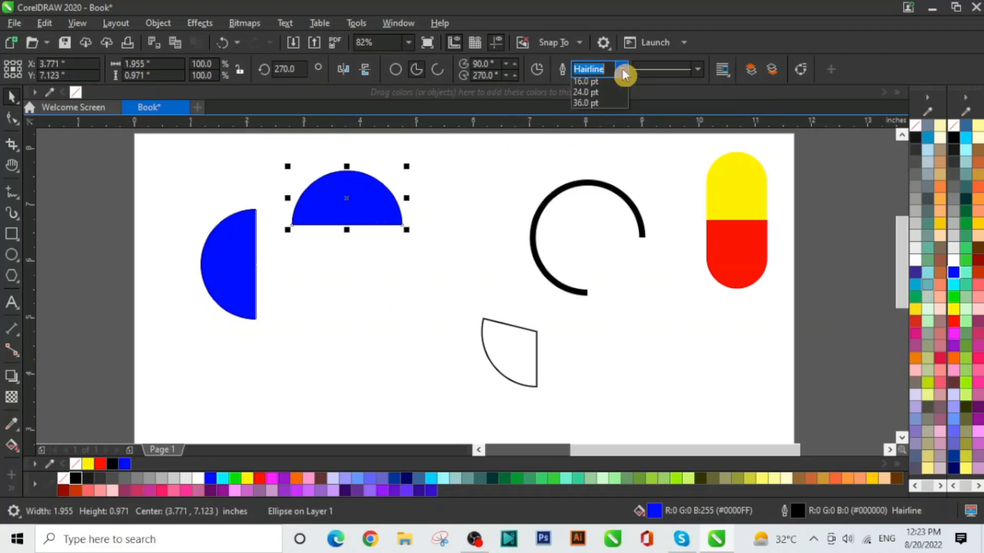
pyautogui.click(606, 131)
pyautogui.click(622, 70)
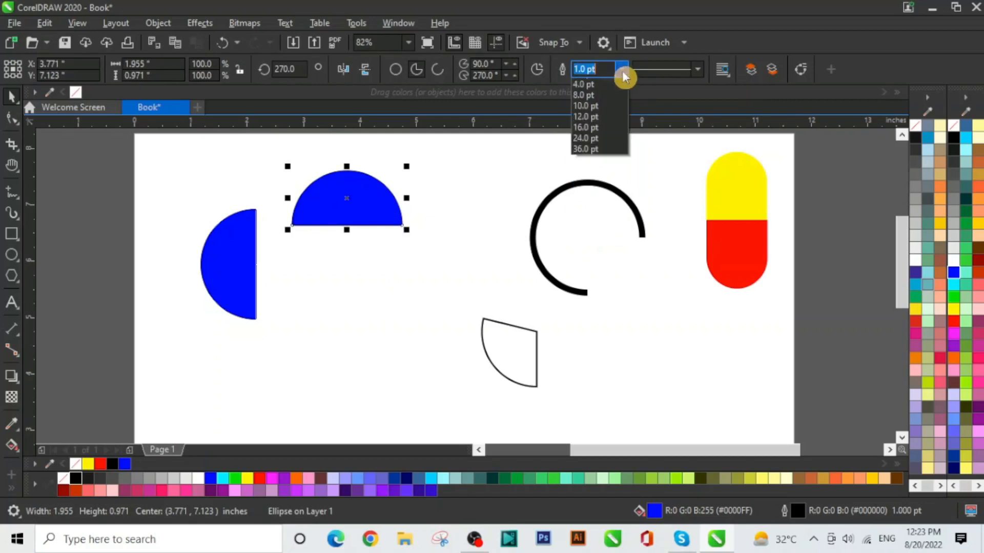
pyautogui.click(608, 172)
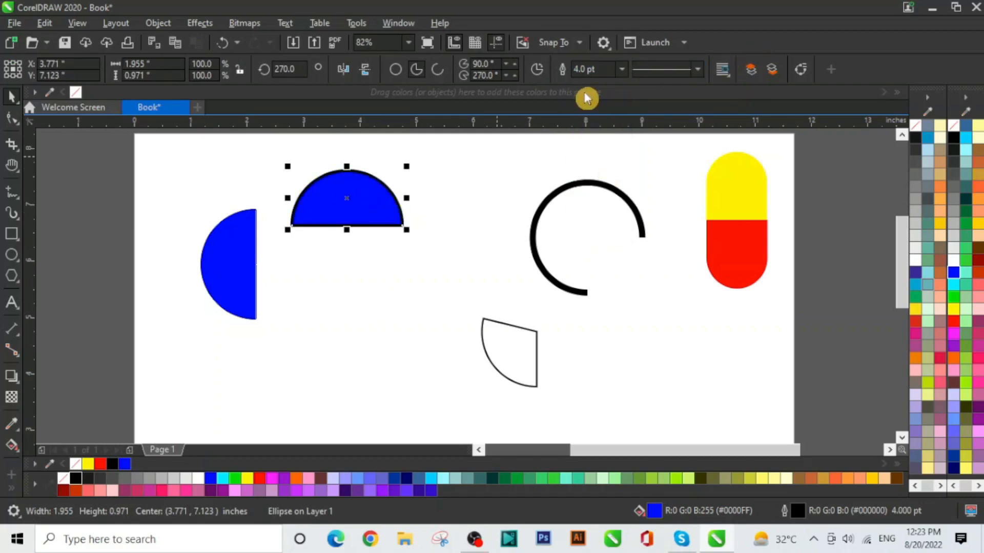
# - Convert both blue half-circles from pies into open arcs
pyautogui.click(438, 70)
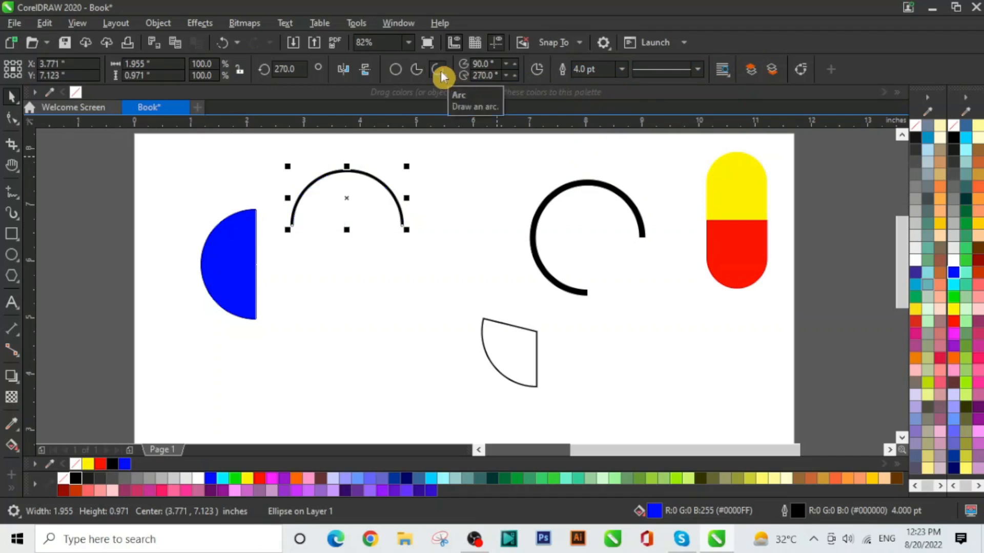
pyautogui.click(253, 254)
pyautogui.click(439, 69)
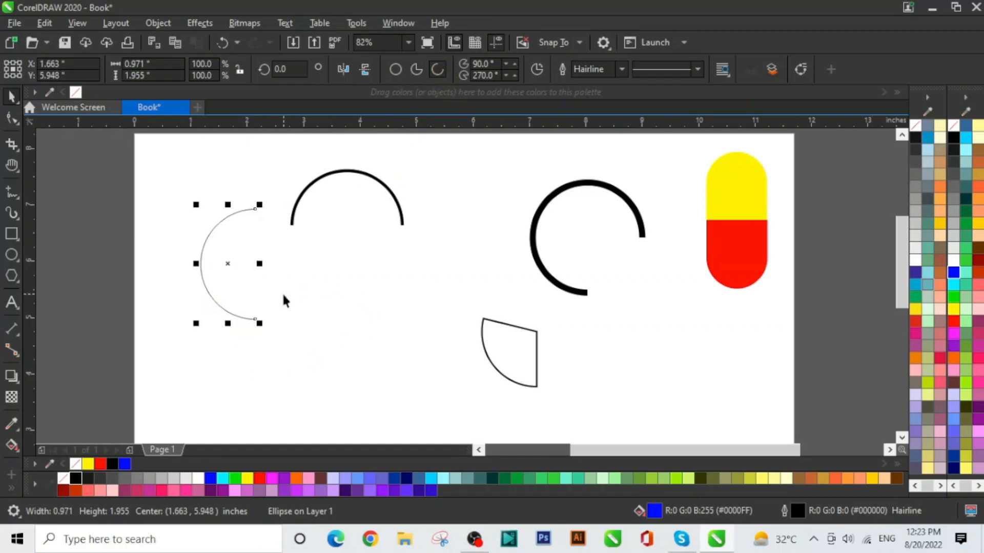
# - Try starting angles between 94 and 72 degrees on the thin left arc, and reset the angle to 90 degrees
pyautogui.click(514, 65)
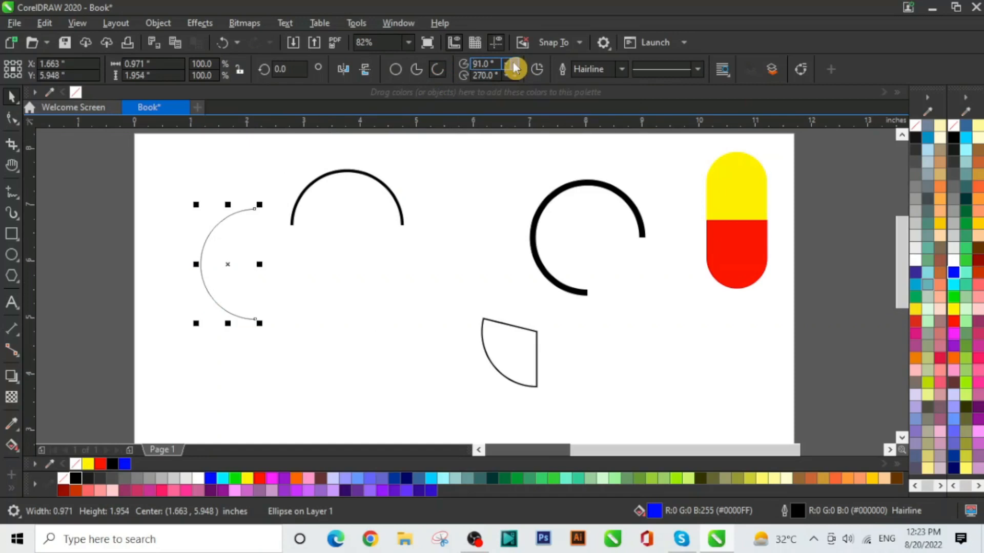
pyautogui.click(514, 64)
pyautogui.click(510, 64)
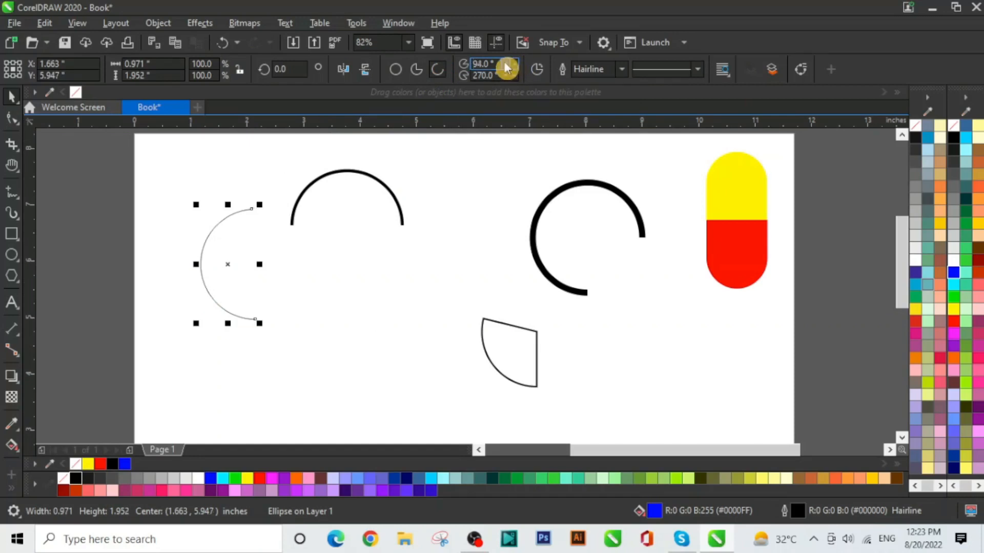
pyautogui.click(505, 63)
pyautogui.click(505, 64)
pyautogui.click(505, 64)
pyautogui.click(504, 64)
pyautogui.click(505, 63)
pyautogui.click(505, 64)
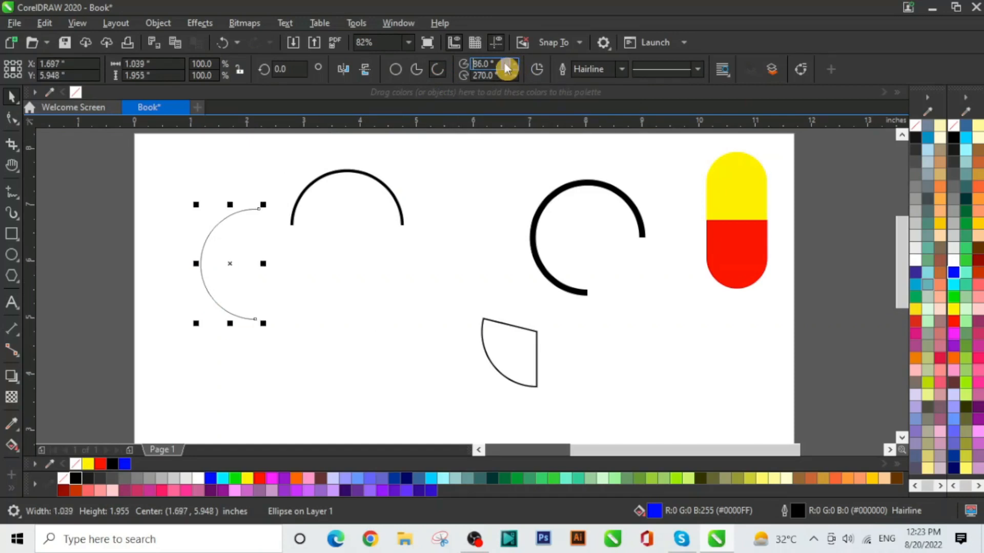
pyautogui.tripleClick(505, 64)
pyautogui.click(505, 66)
pyautogui.click(506, 66)
pyautogui.click(505, 65)
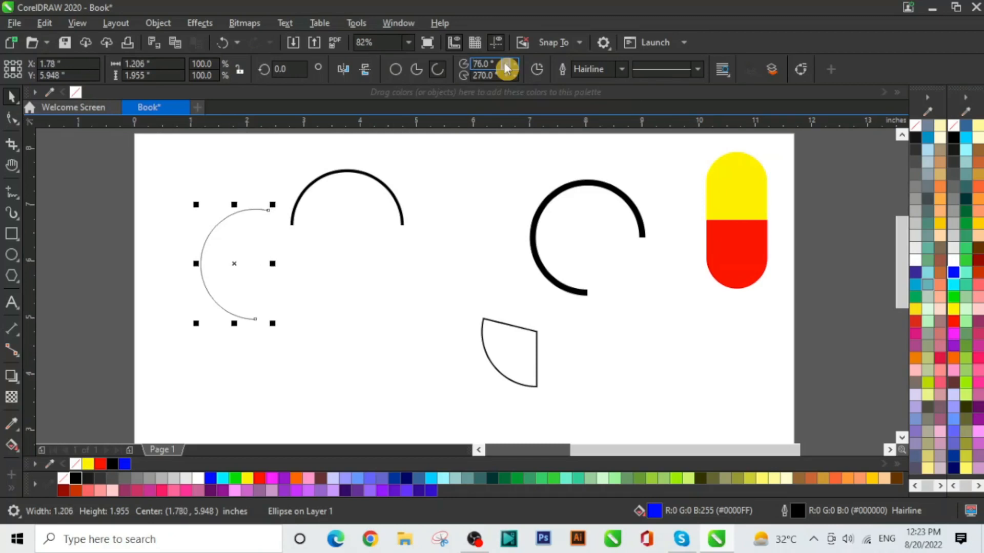
pyautogui.click(506, 65)
pyautogui.click(506, 66)
pyautogui.click(505, 66)
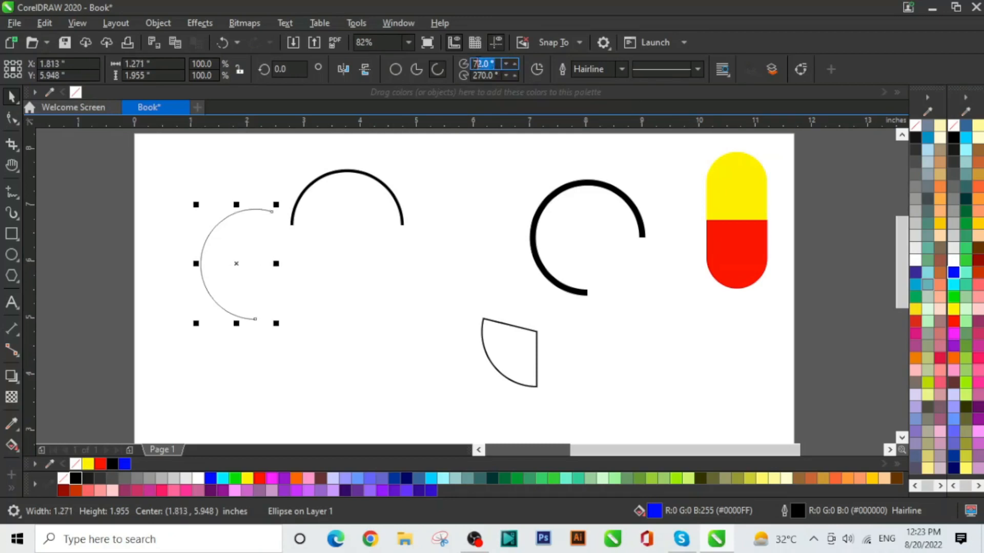
pyautogui.write('90')
pyautogui.press('Return')
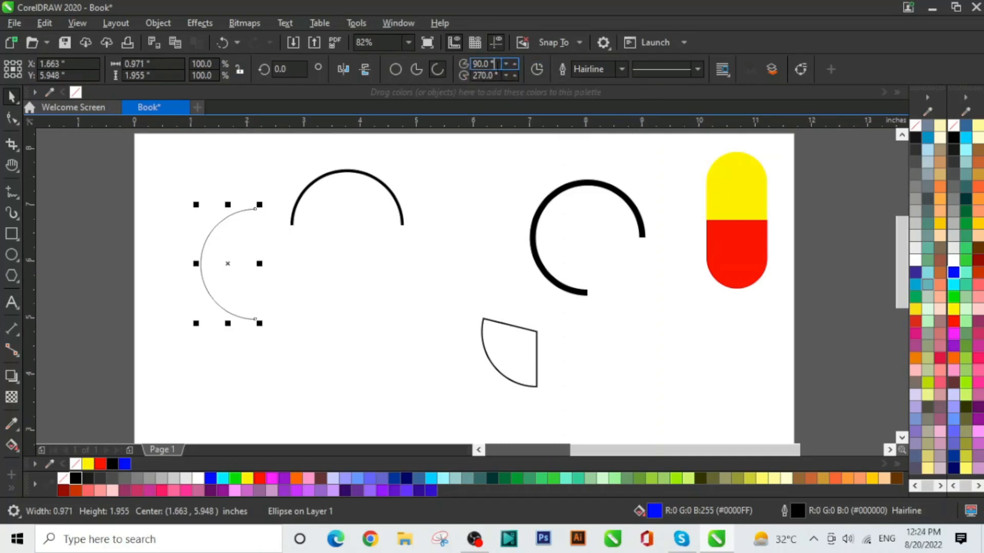
# - Set the thin left arc's starting angle to 170 degrees and deselect it
pyautogui.doubleClick(469, 65)
pyautogui.write('170')
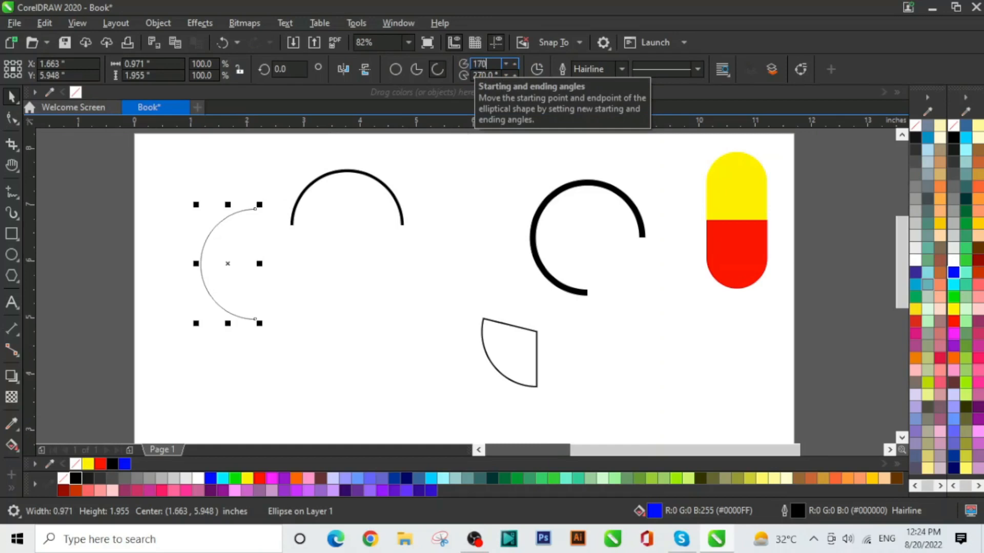
pyautogui.click(469, 67)
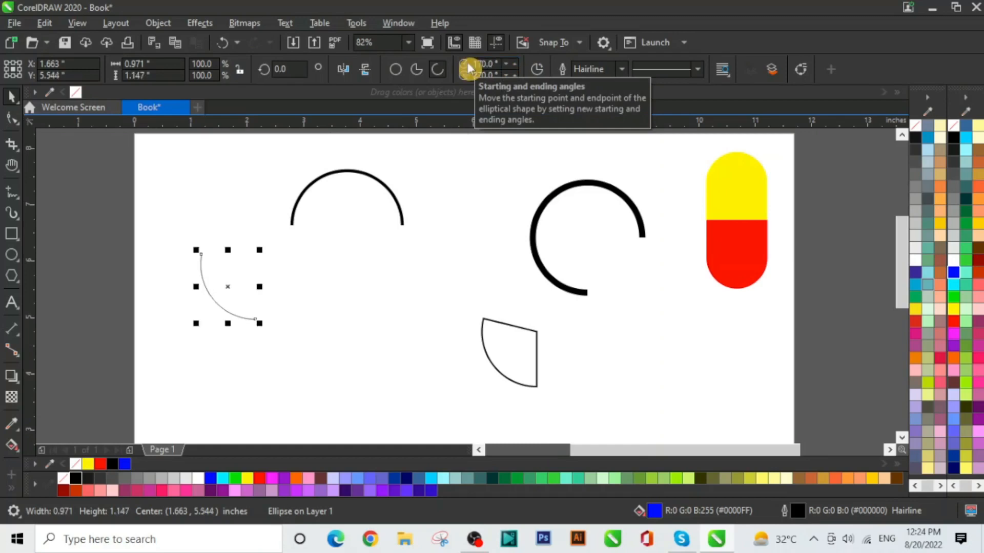
pyautogui.click(435, 293)
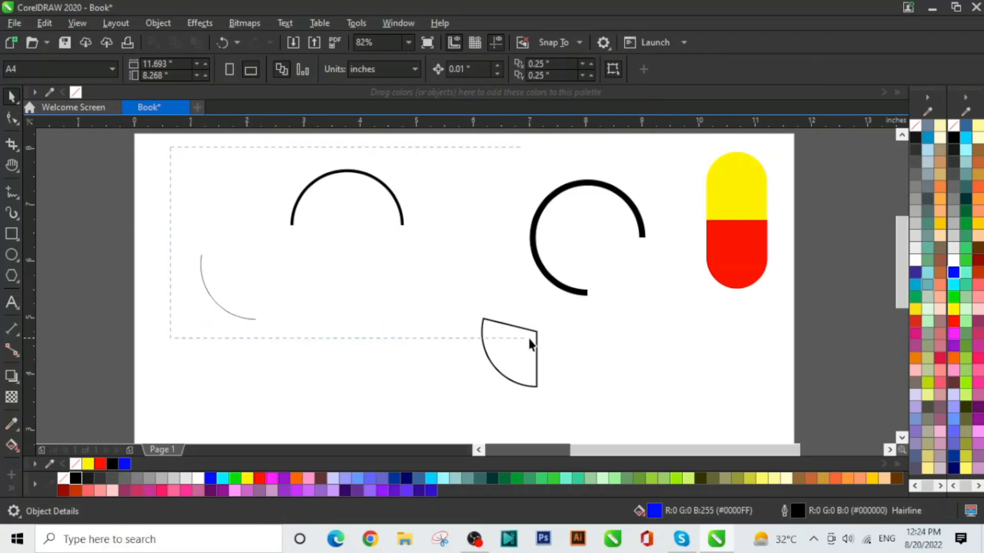
# - Delete the three open arcs and the pie wedge, keeping the yellow and red capsule
pyautogui.moveTo(530, 340); pyautogui.dragTo(670, 430)
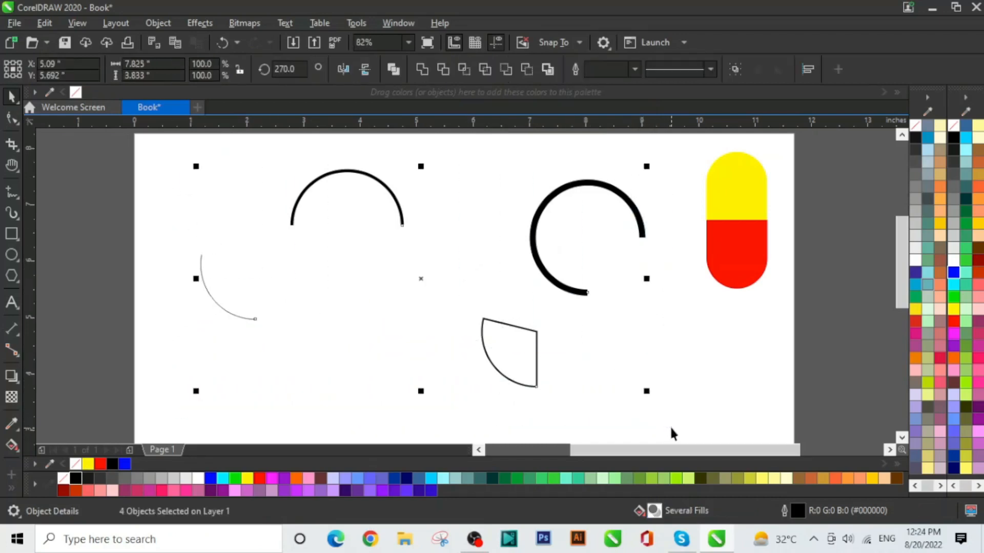
pyautogui.press('Delete')
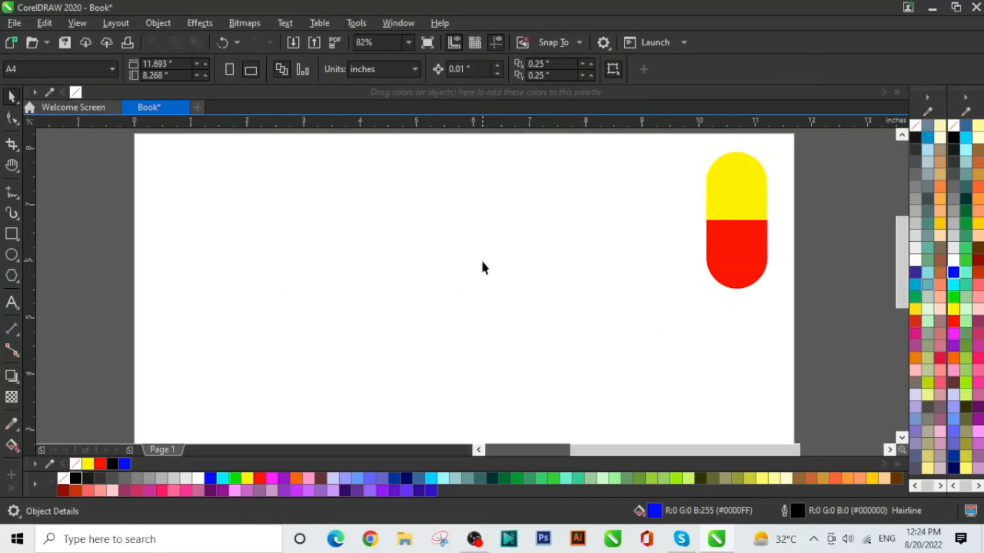
# - Draw a rectangle about 1.25 by 1.52 inches and, beside it, an ellipse about 2.21 by 2.12 inches
pyautogui.click(14, 236)
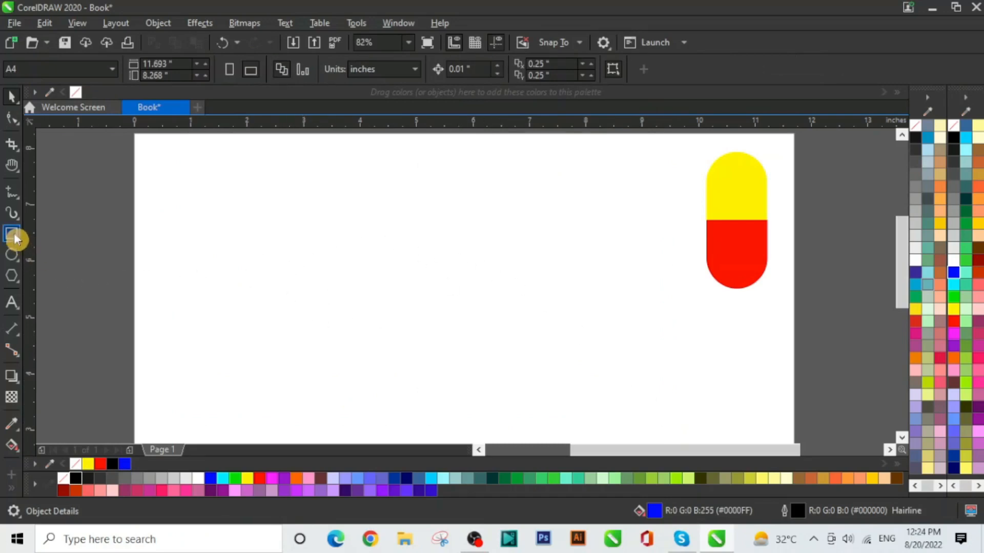
pyautogui.moveTo(171, 177); pyautogui.dragTo(242, 264)
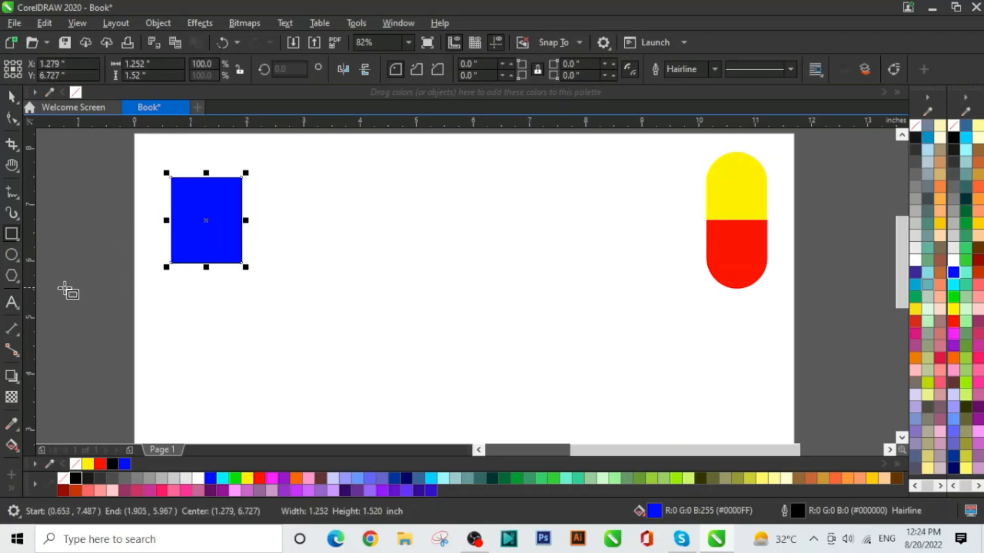
pyautogui.click(11, 256)
pyautogui.moveTo(356, 184); pyautogui.dragTo(480, 303)
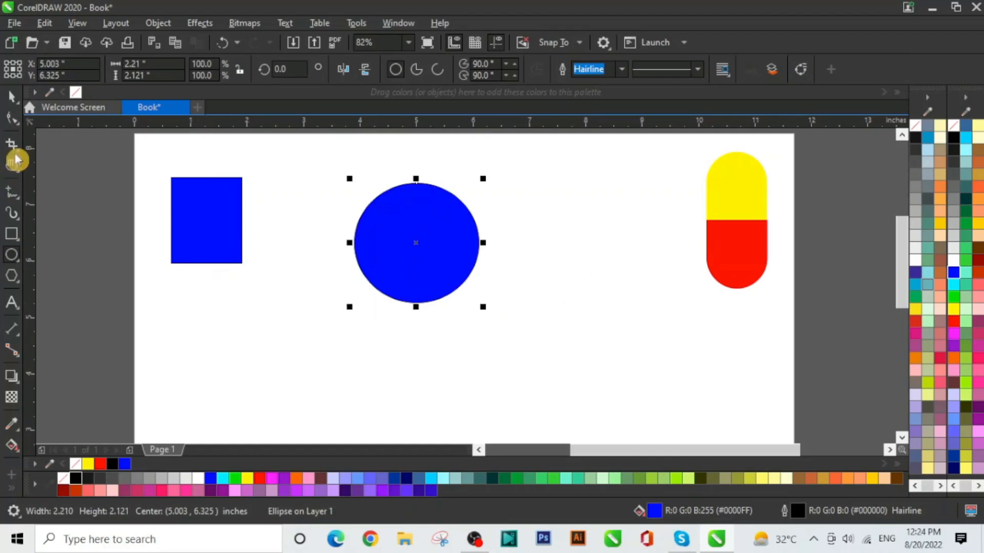
# - Fill the ellipse with light orange and the rectangle with green, and deselect them
pyautogui.click(12, 96)
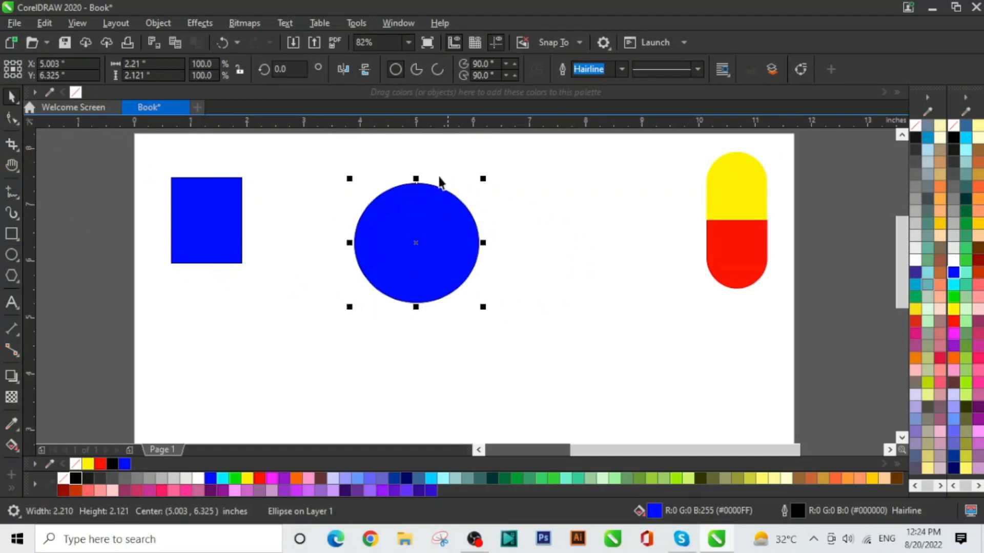
pyautogui.click(940, 200)
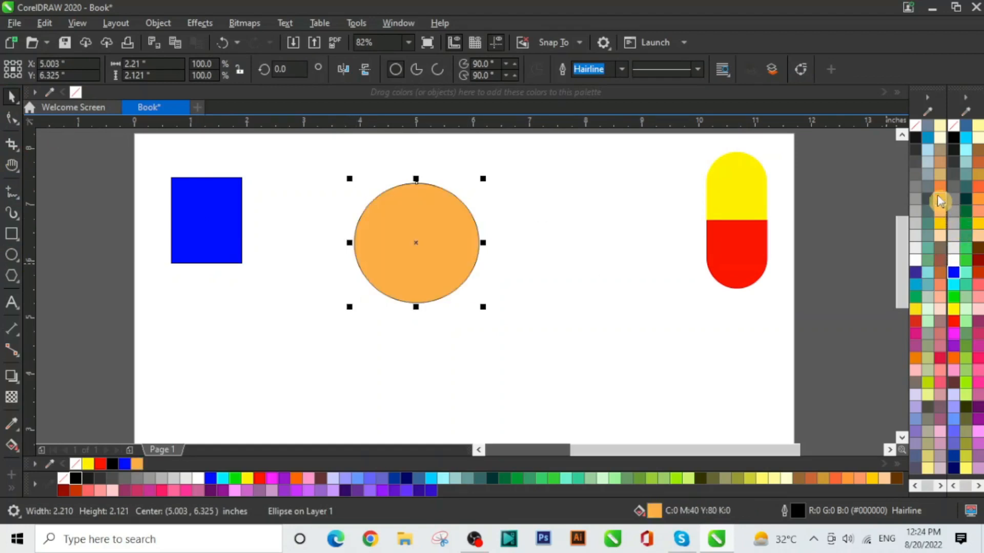
pyautogui.click(212, 218)
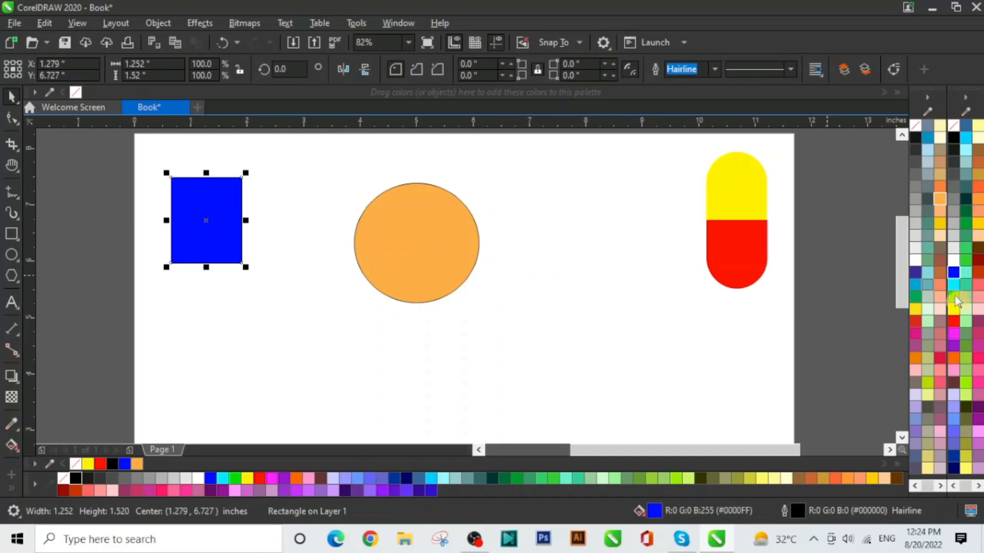
pyautogui.click(955, 297)
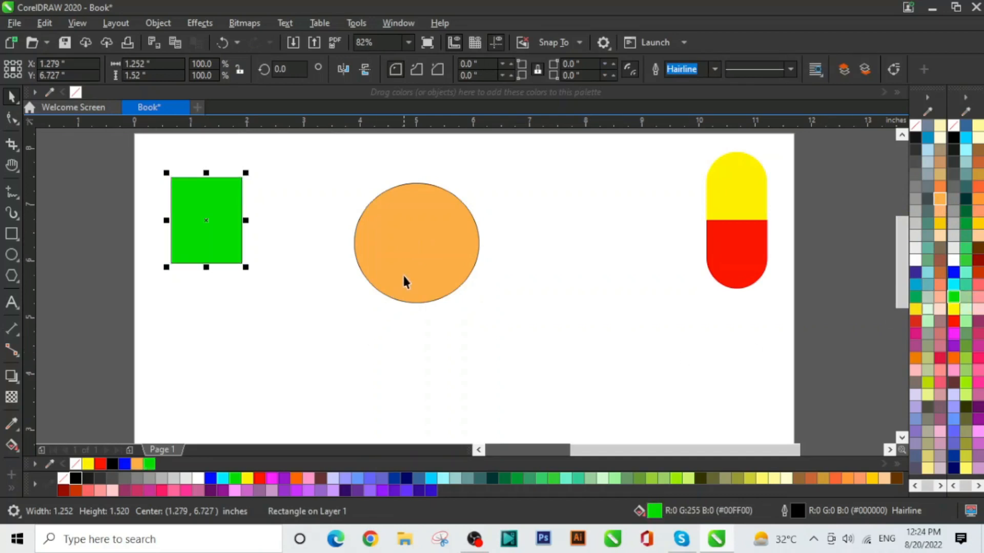
pyautogui.click(226, 231)
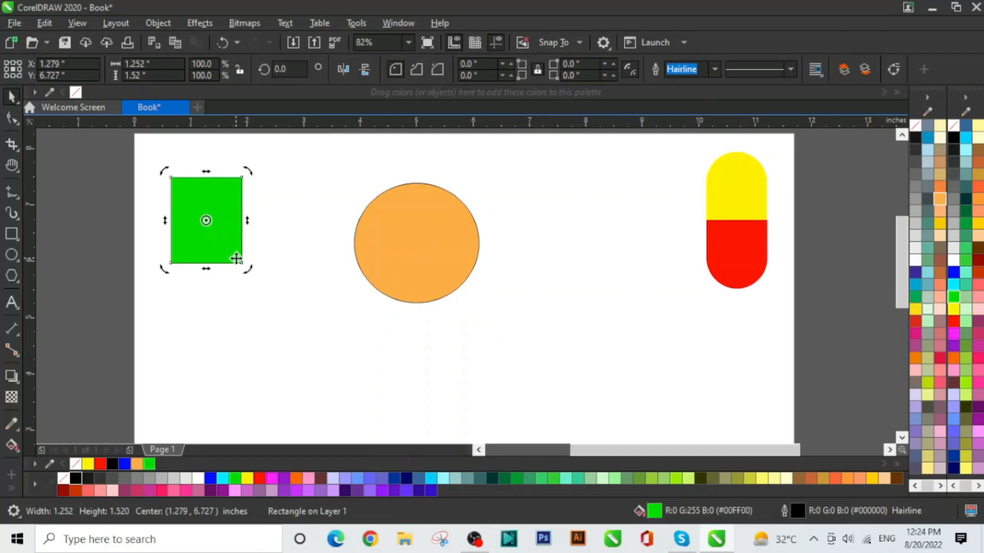
pyautogui.click(309, 235)
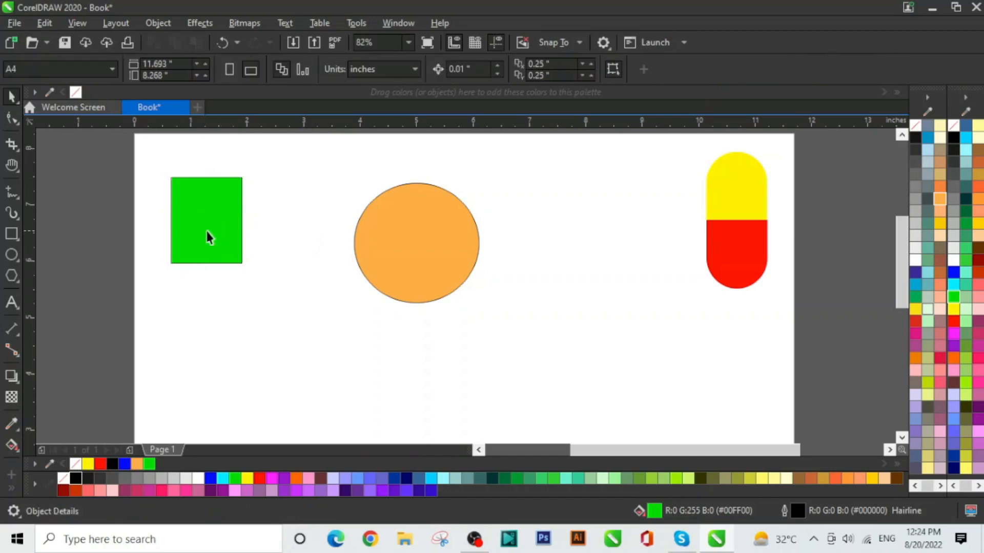
# - Arrange the green rectangle and a copy of it so they overlap opposite sides of the orange ellipse
pyautogui.click(206, 231)
pyautogui.moveTo(206, 231); pyautogui.dragTo(354, 242)
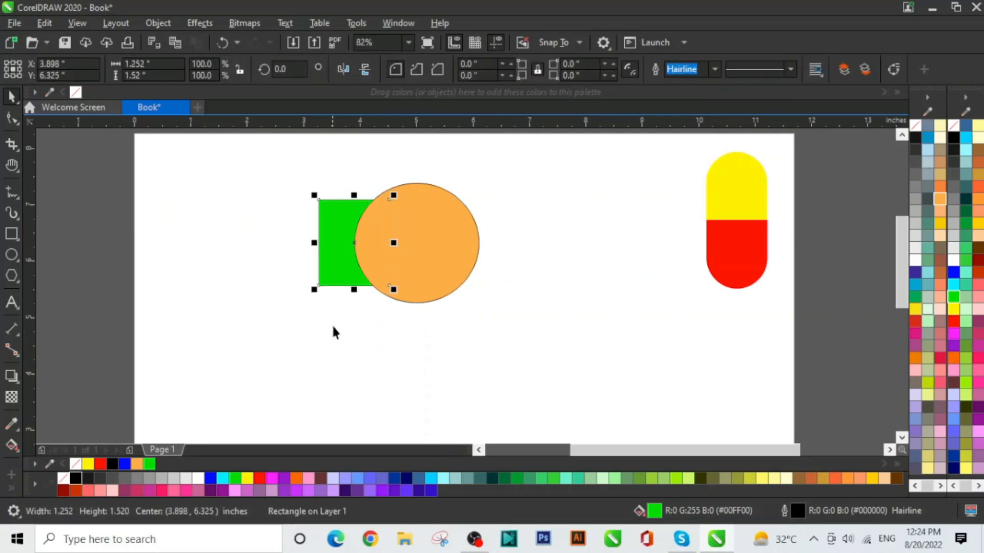
pyautogui.moveTo(336, 237); pyautogui.dragTo(367, 248)
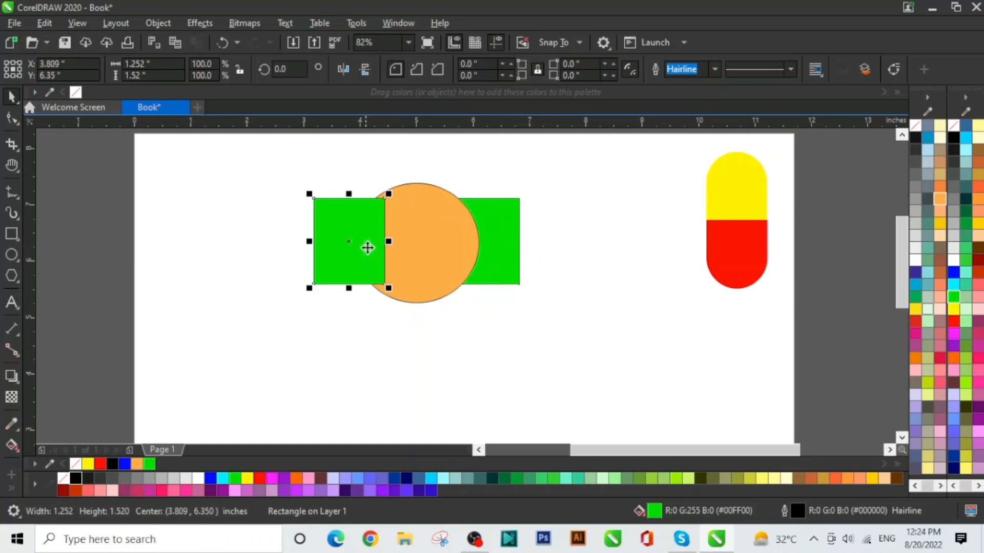
pyautogui.click(589, 276)
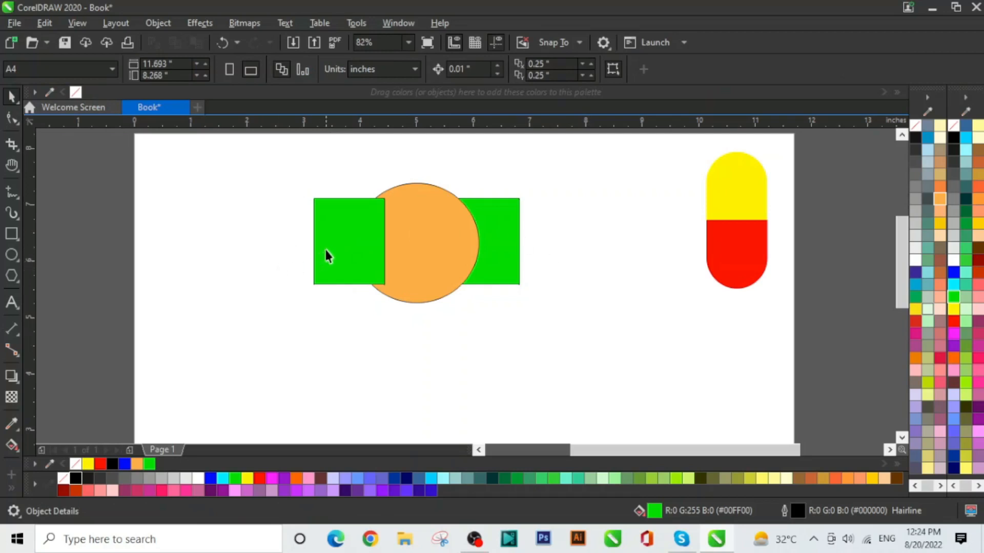
# - Shift the left green rectangle slightly outward, send it behind the orange ellipse and deselect it
pyautogui.moveTo(325, 250); pyautogui.dragTo(319, 250)
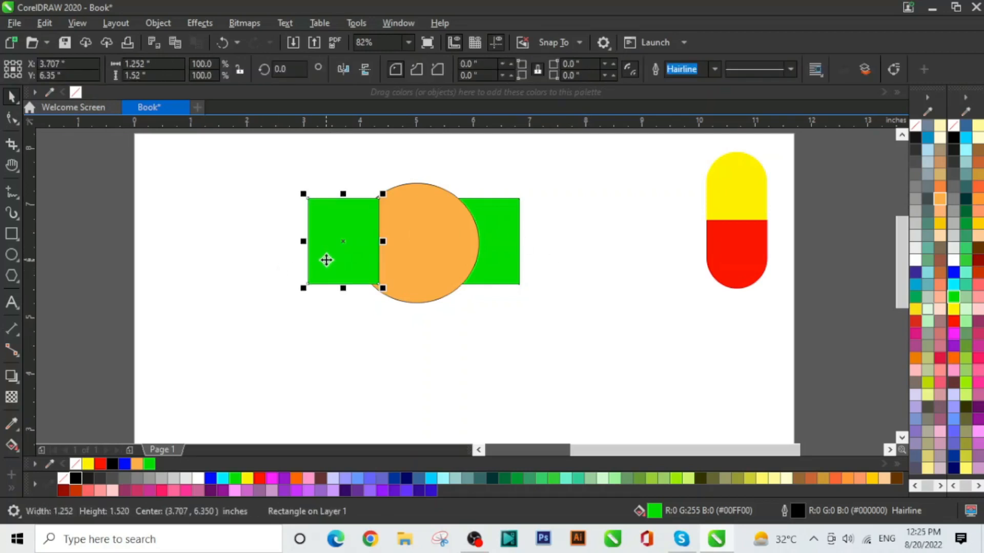
pyautogui.hotkey('shift', 'pagedown')
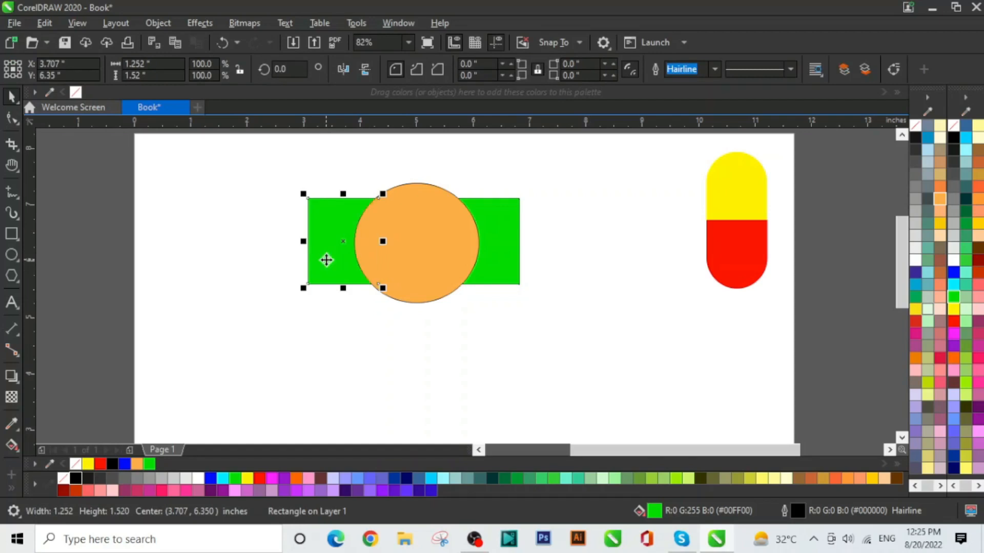
pyautogui.press('Escape')
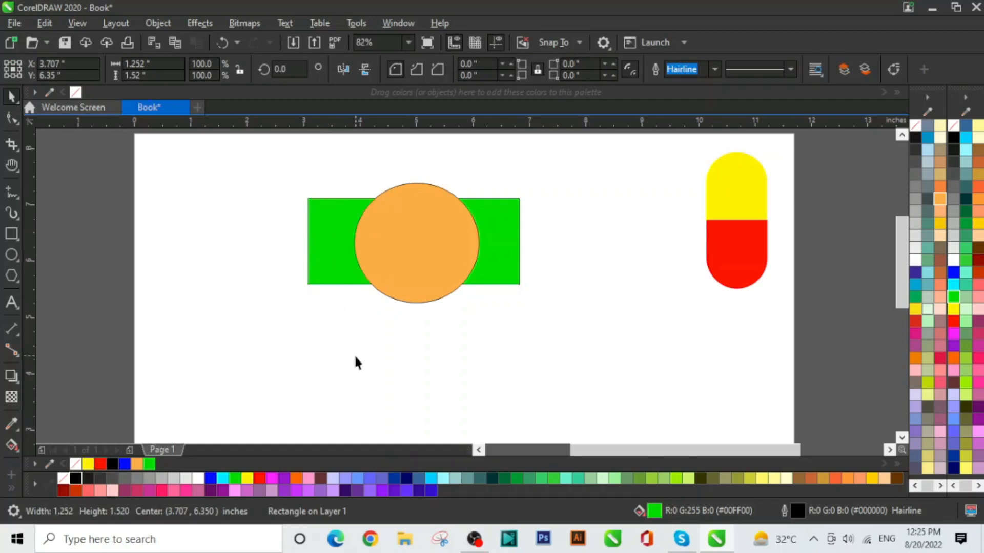
# - Move the orange ellipse and both green rectangles together toward the page's left side, and delete all three
pyautogui.moveTo(278, 156); pyautogui.dragTo(598, 350)
pyautogui.moveTo(388, 266); pyautogui.dragTo(443, 265)
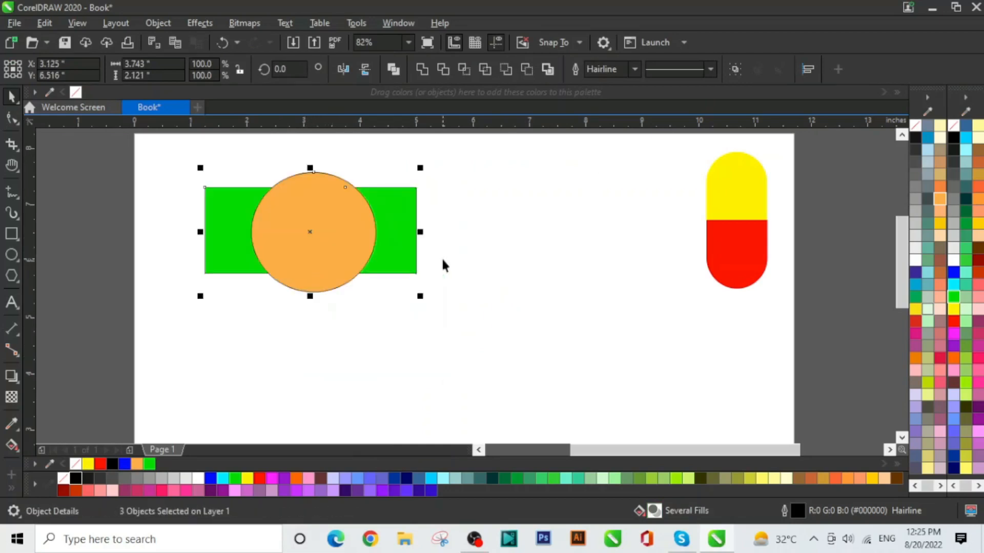
pyautogui.press('Delete')
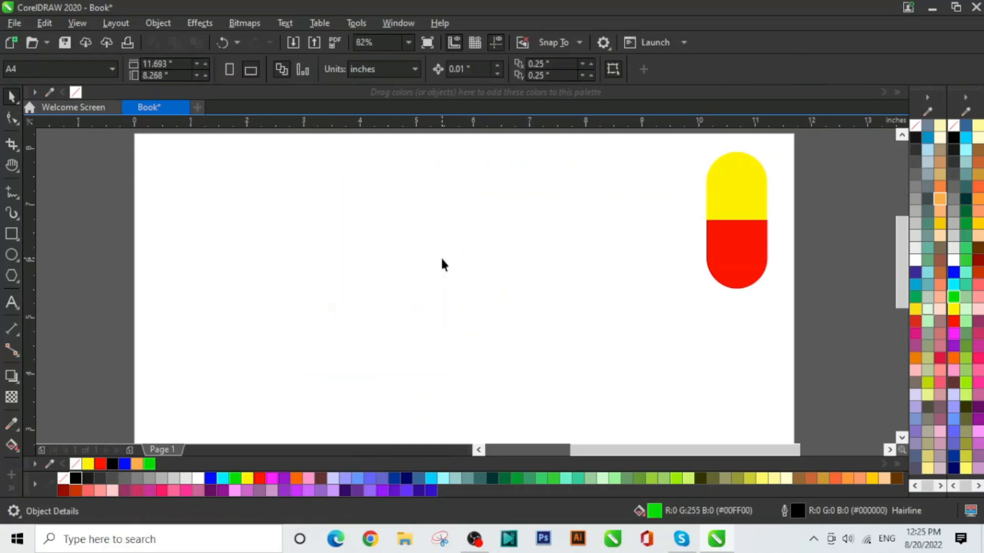
# - Start a new rectangle on the page beside the capsule
pyautogui.press('F6')
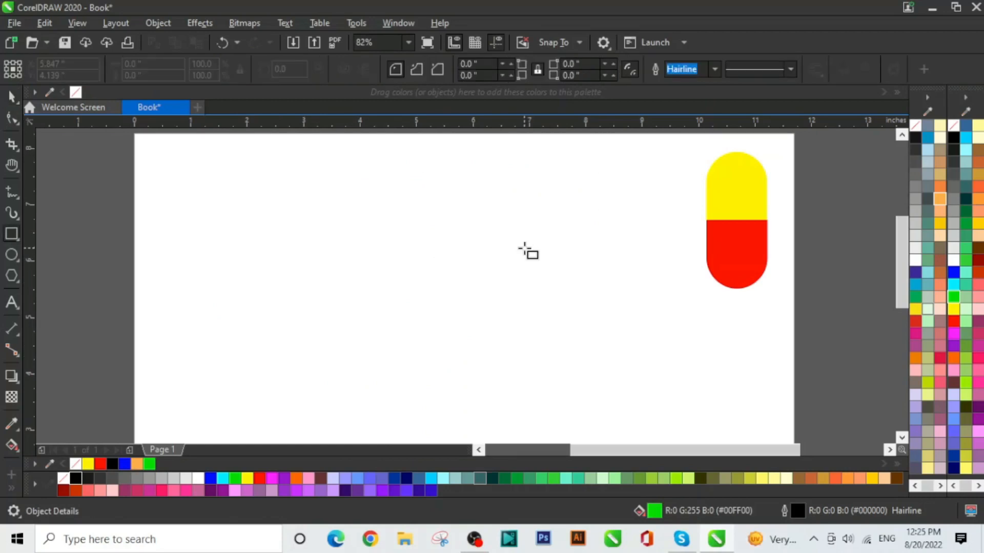